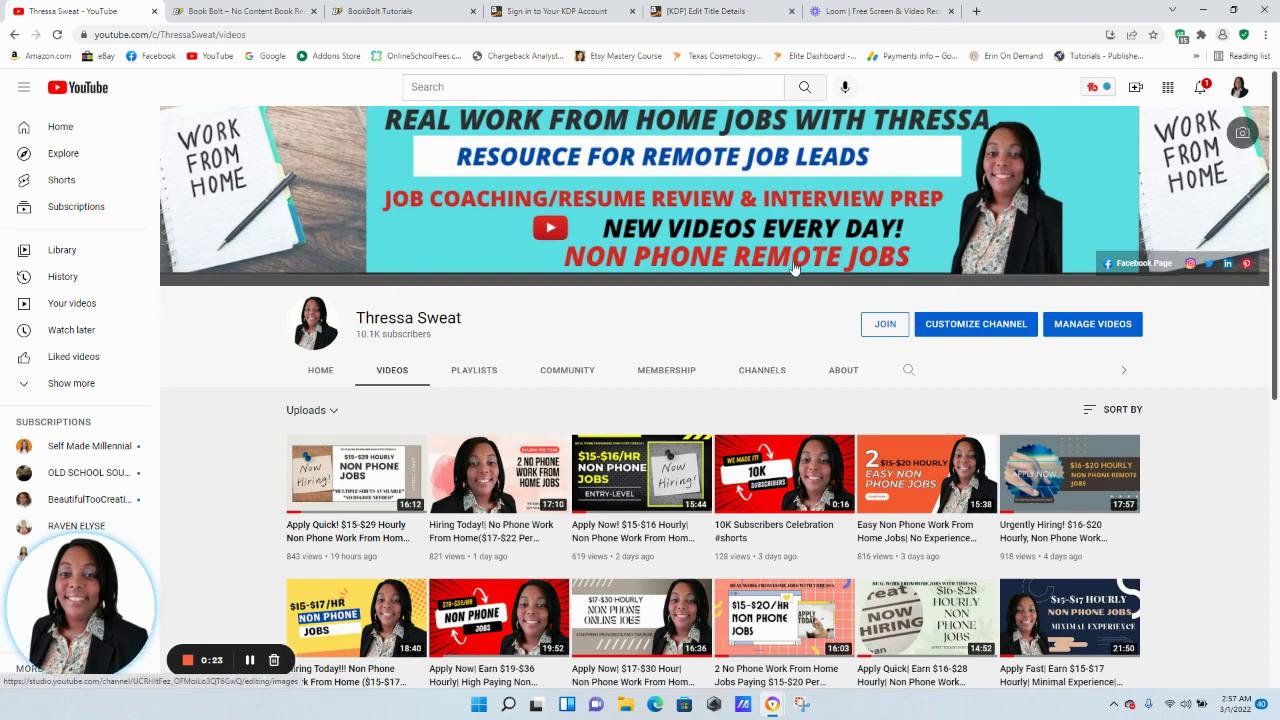
# Look through the uploaded videos on the YouTube channel page
pyautogui.scroll(-3, 792, 268)
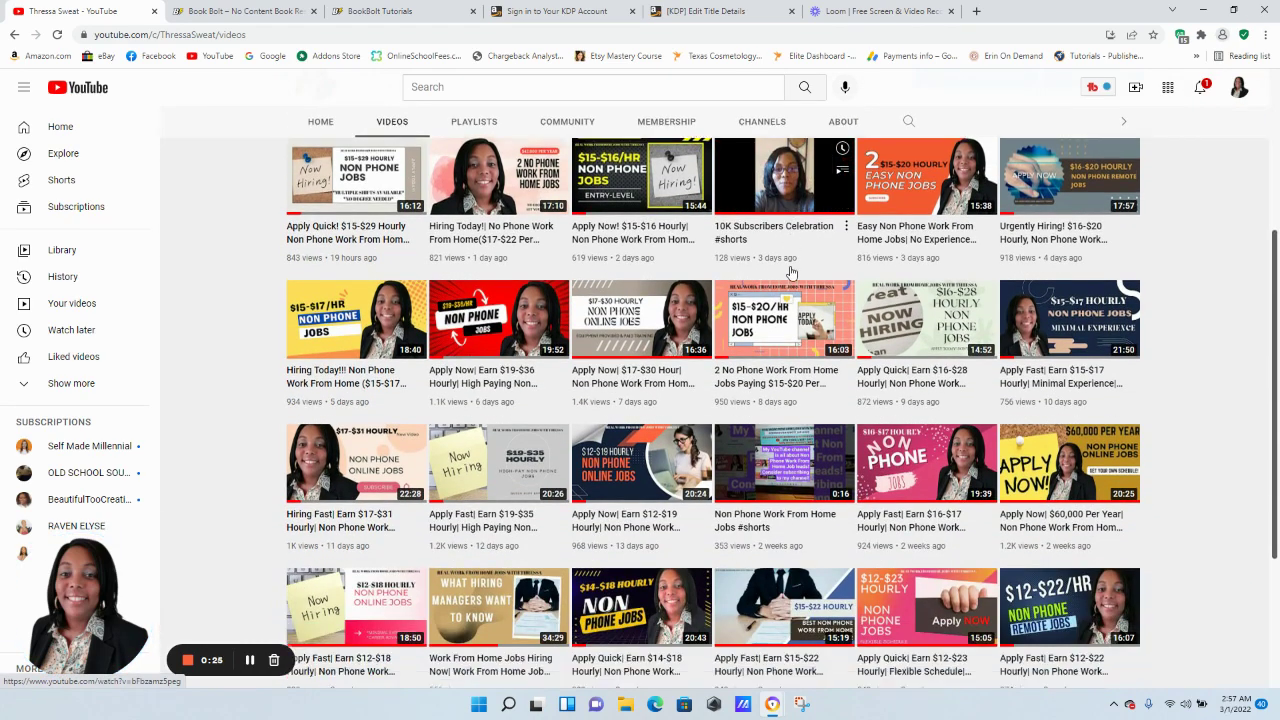
pyautogui.scroll(-1, 790, 272)
pyautogui.scroll(-1, 790, 272)
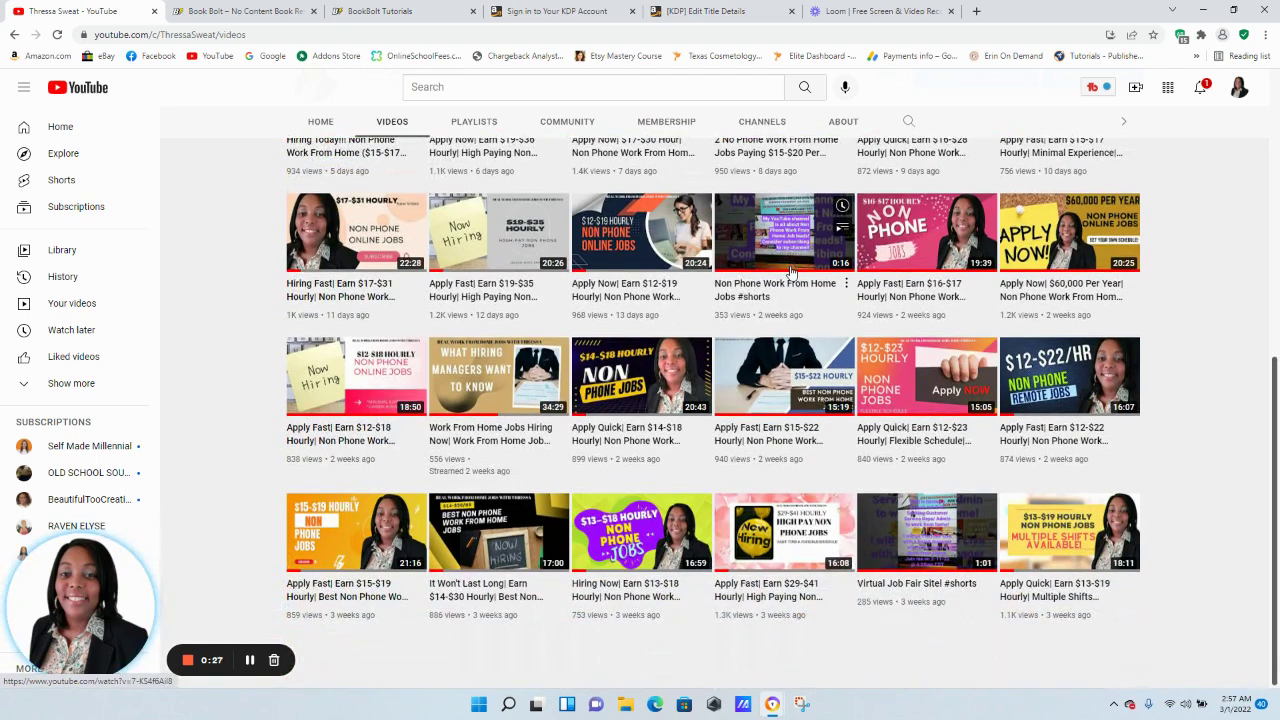
pyautogui.scroll(3, 792, 280)
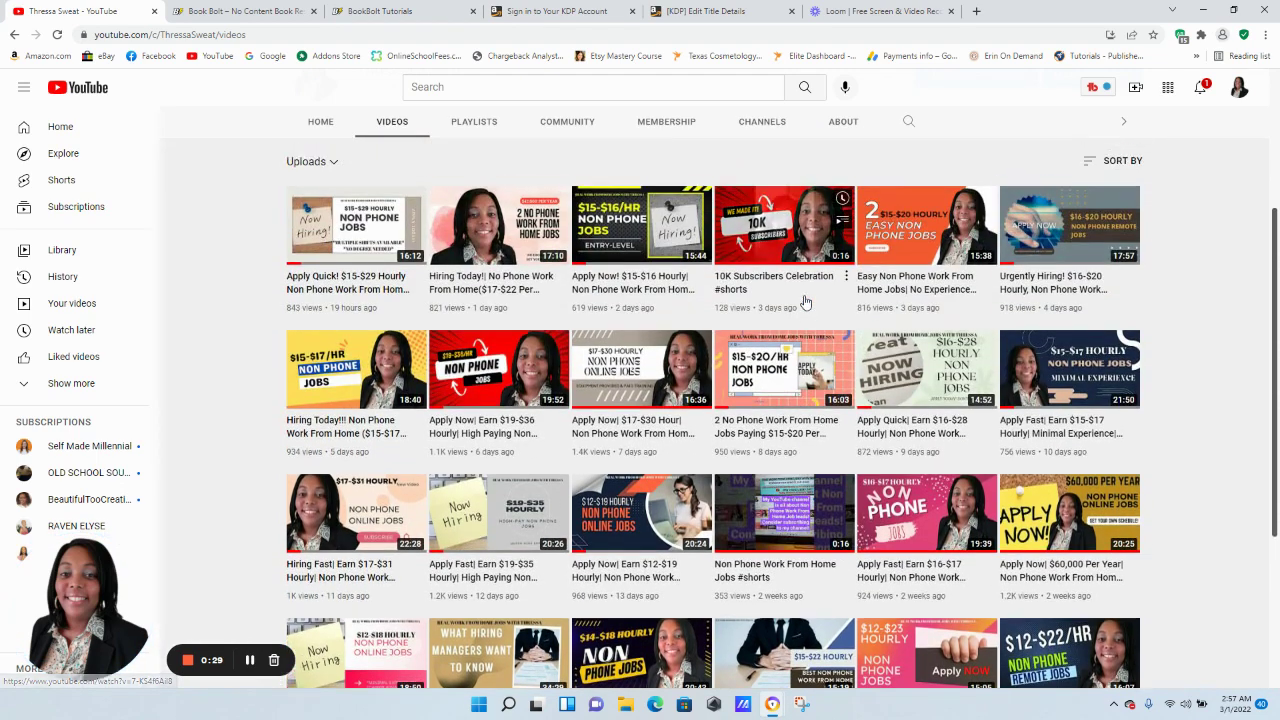
pyautogui.scroll(3, 806, 302)
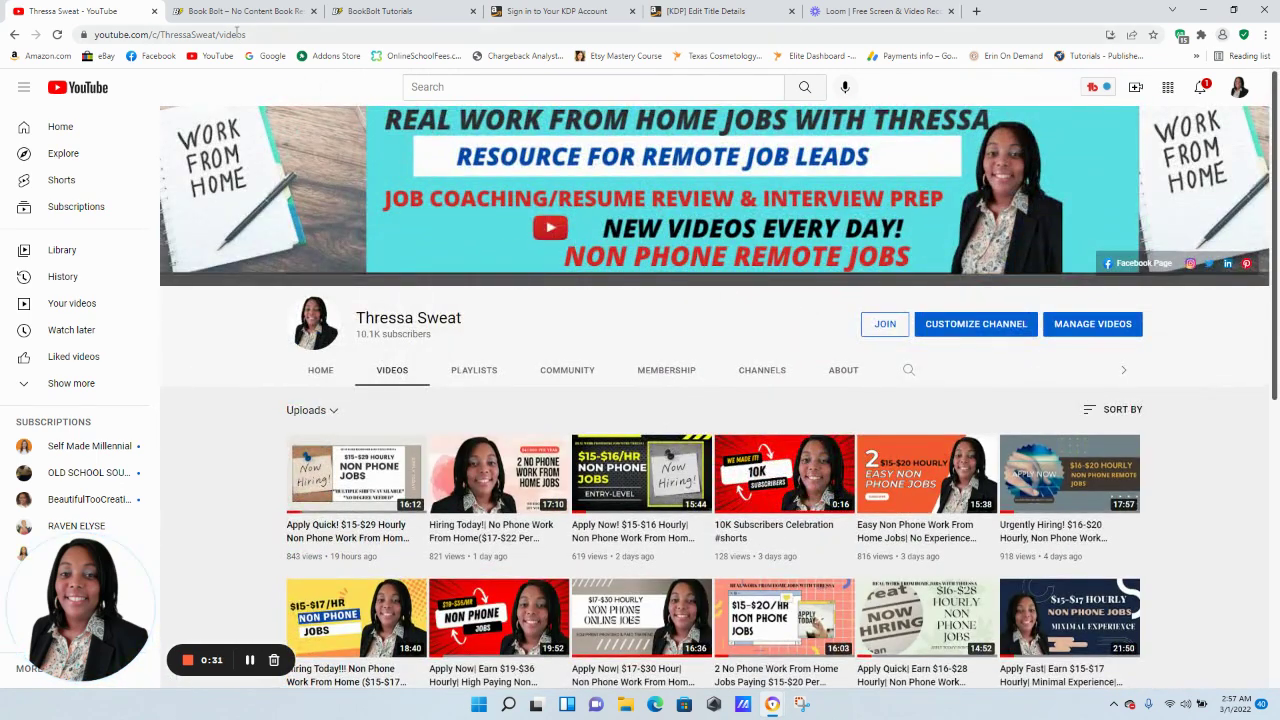
# Switch to the Book Bolt homepage and review its low-content book overview, research tools and book design section
pyautogui.click(224, 12)
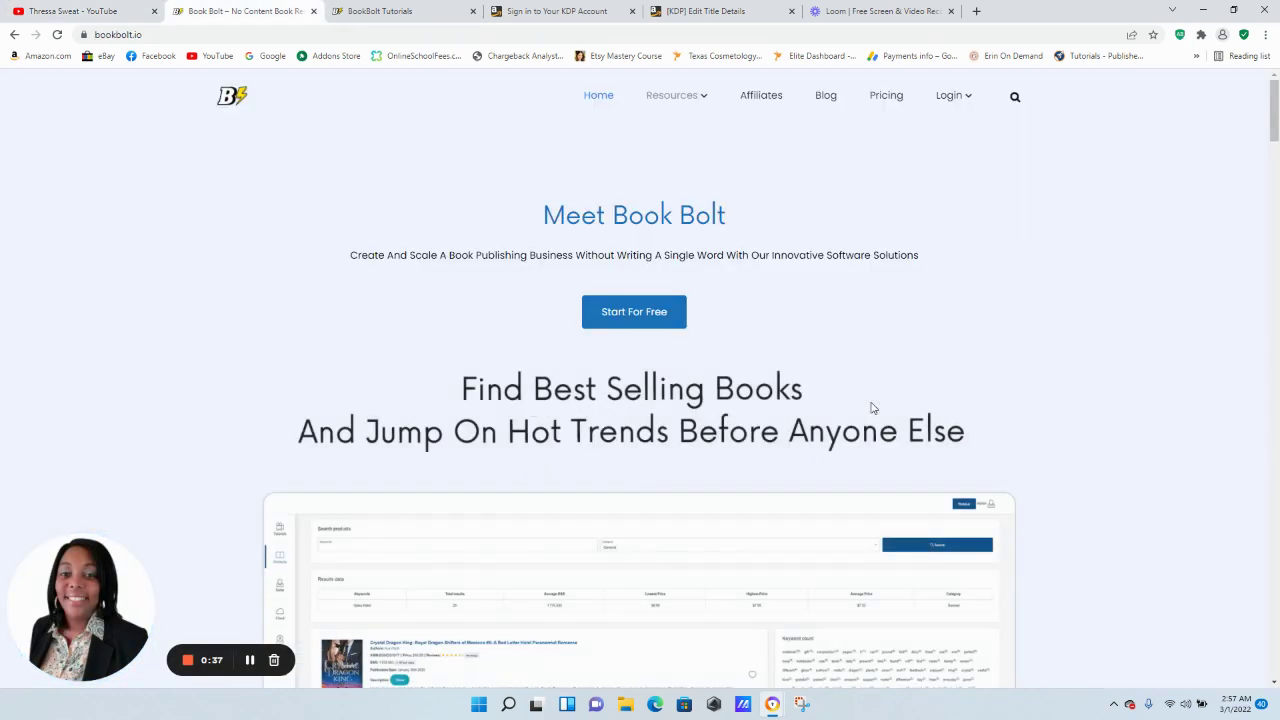
pyautogui.scroll(-1, 871, 411)
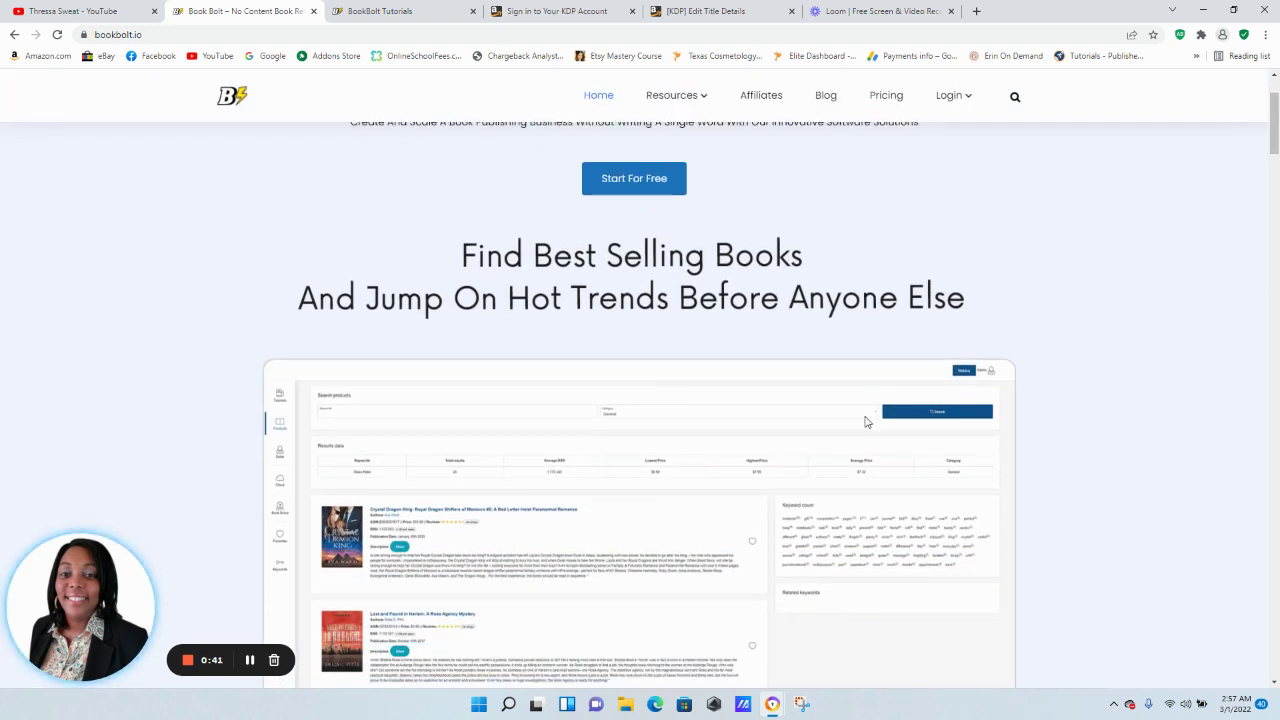
pyautogui.scroll(-5, 866, 424)
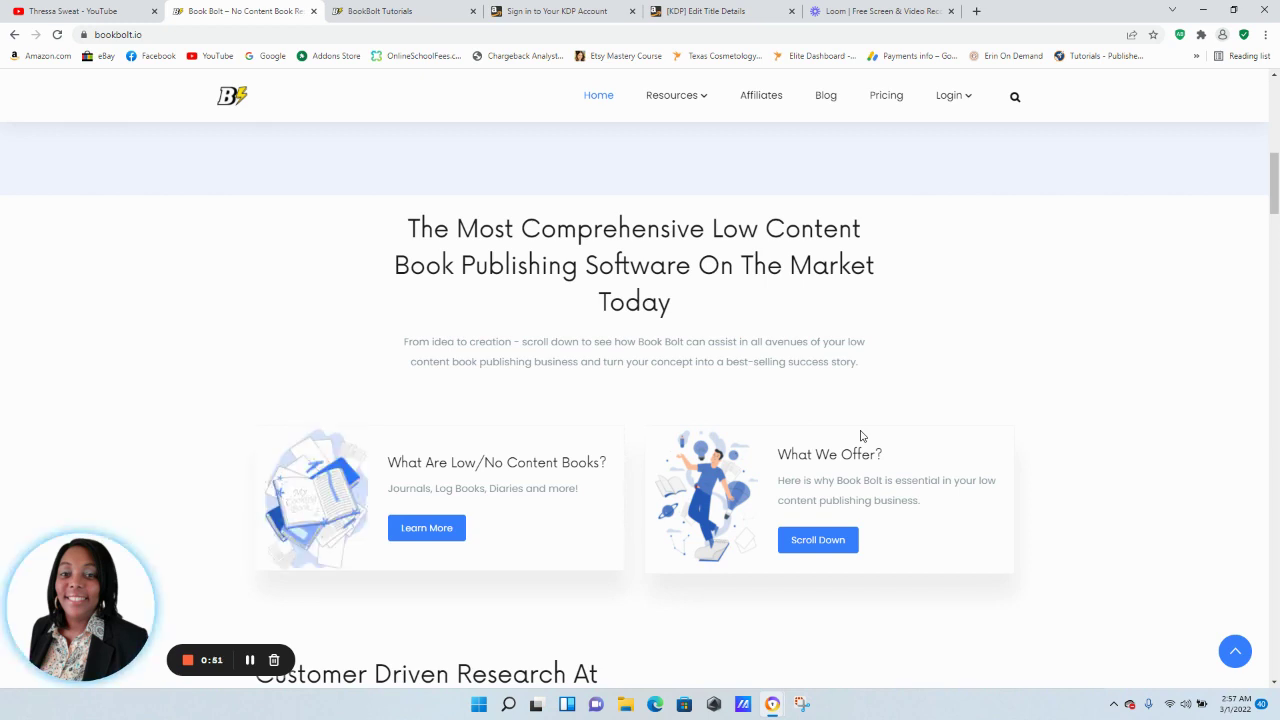
pyautogui.scroll(-2, 861, 436)
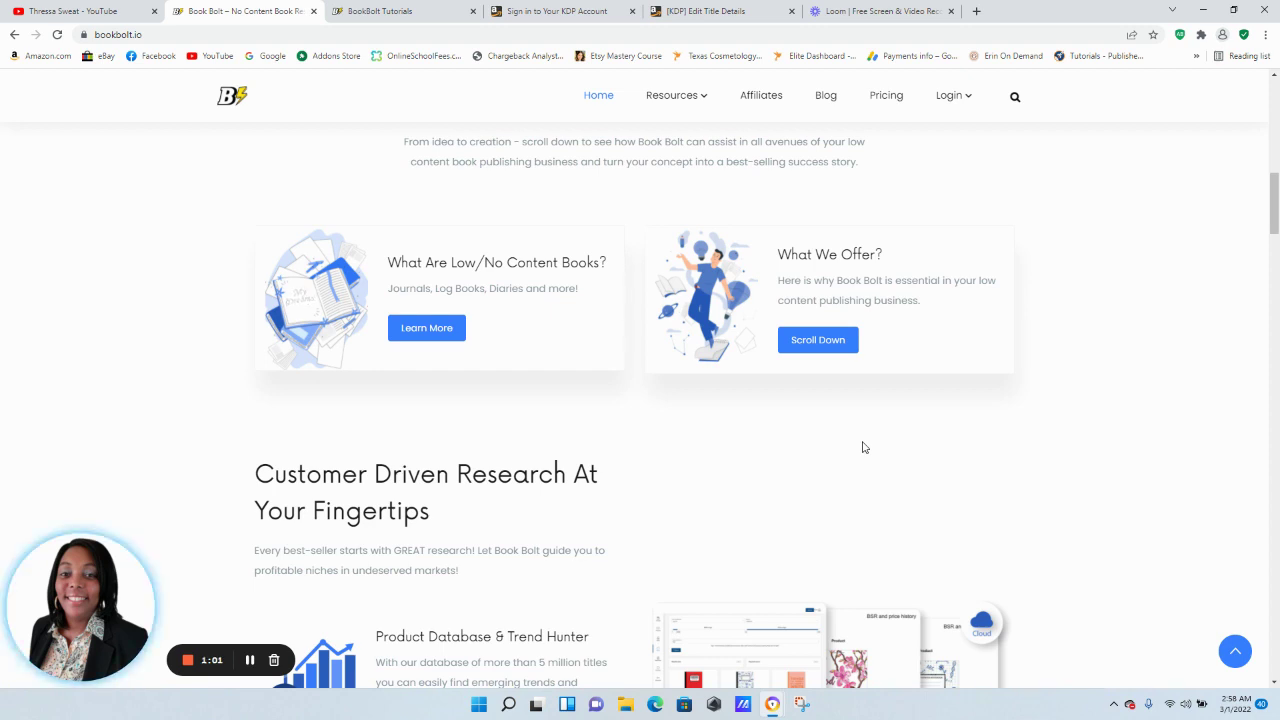
pyautogui.scroll(-5, 864, 448)
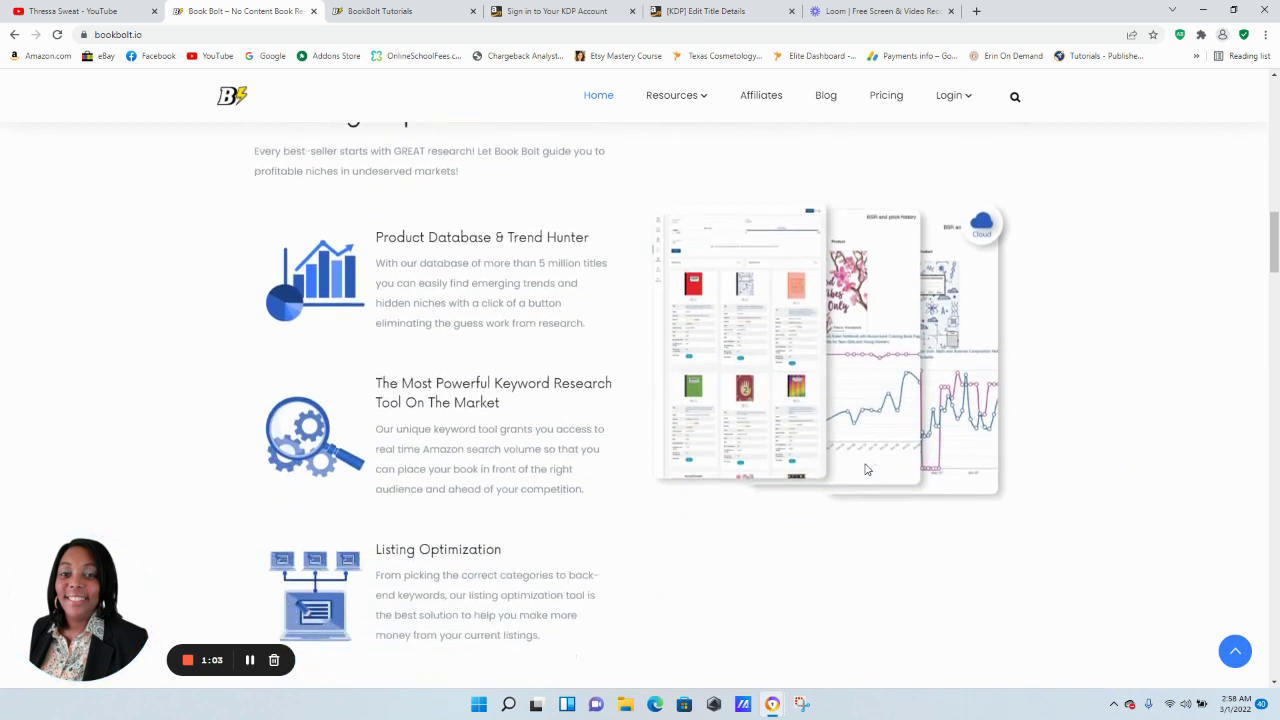
pyautogui.scroll(-5, 865, 470)
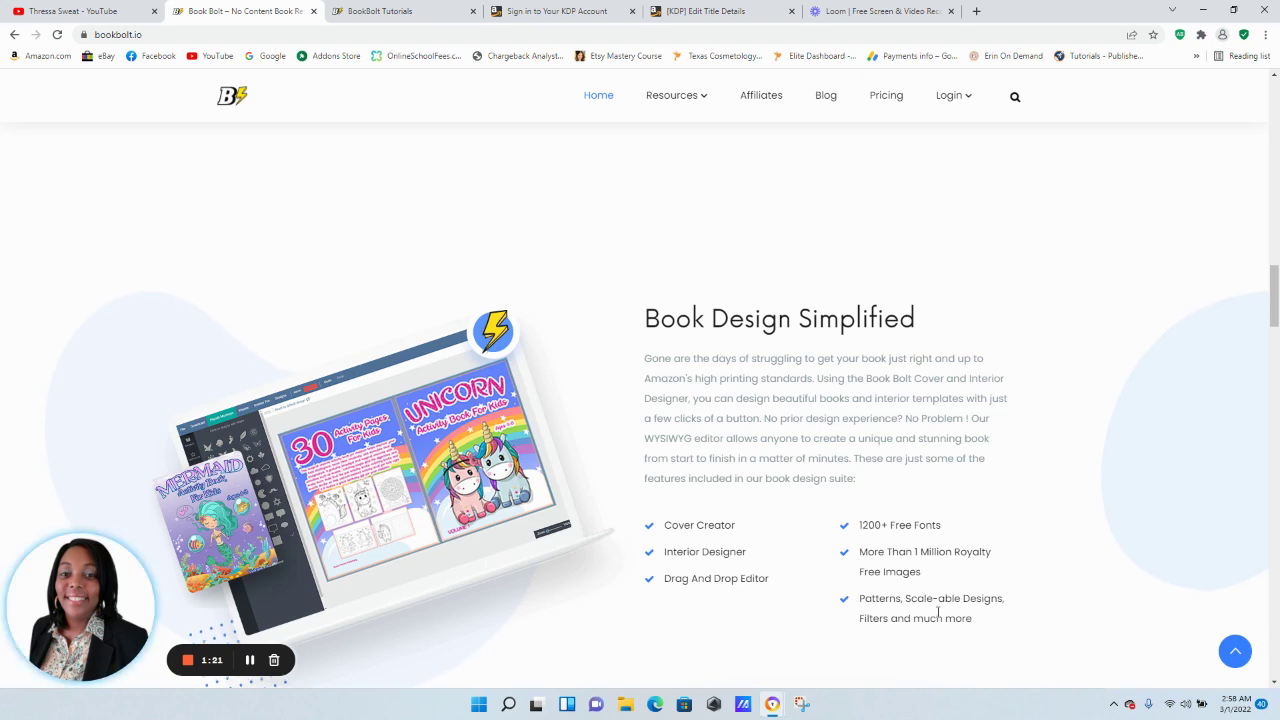
# Review the homepage sections on Puzzle Wiz and Interior Wizard Pro, time-saving utilities, and private training and webinars
pyautogui.scroll(-5, 938, 612)
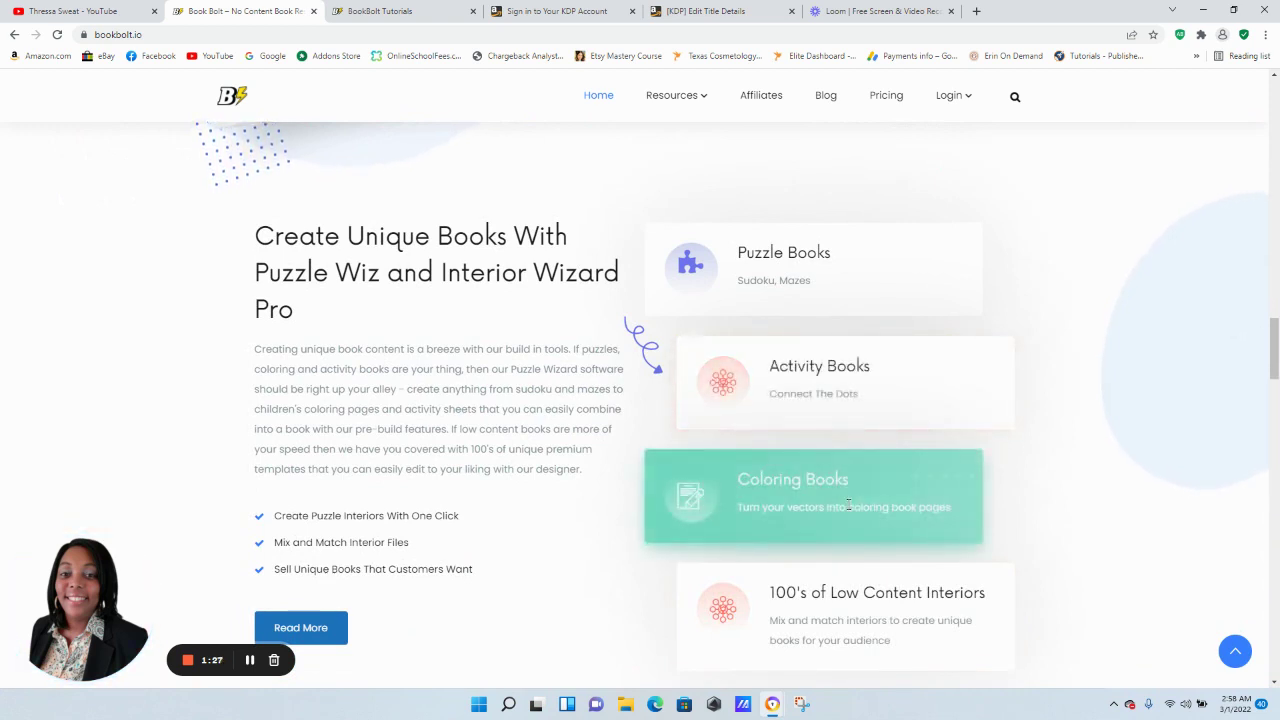
pyautogui.scroll(-1, 849, 508)
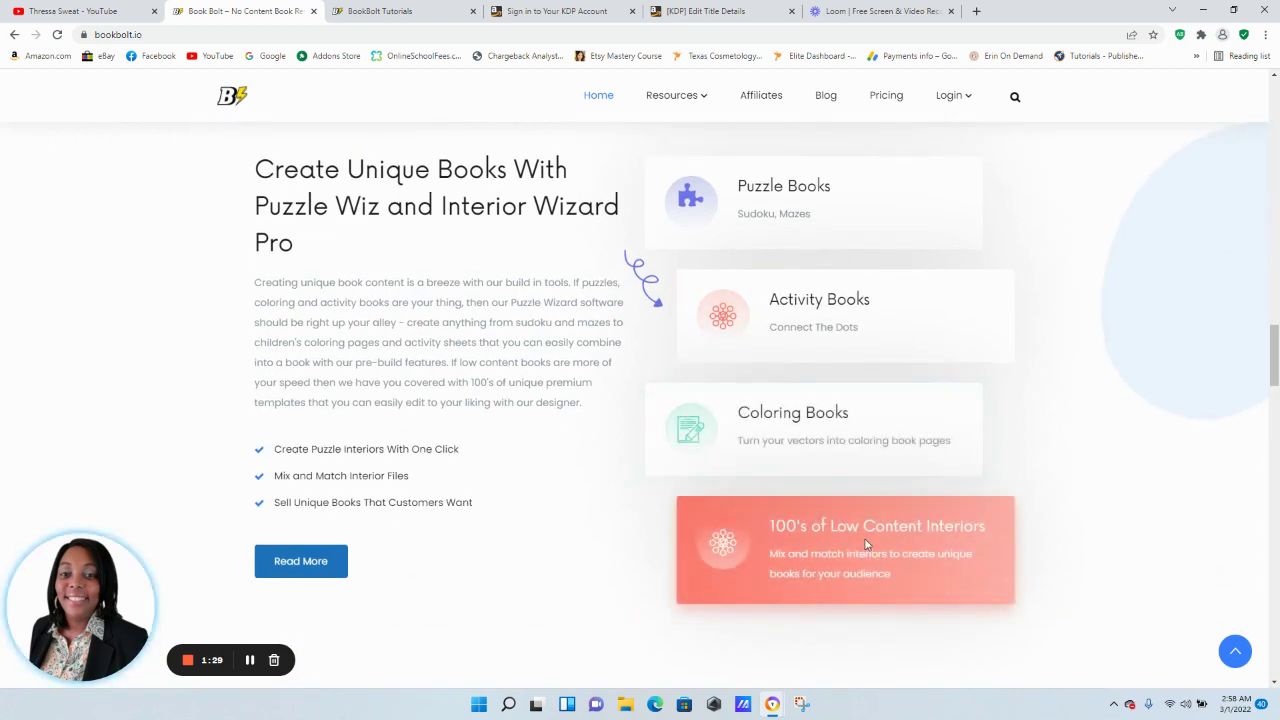
pyautogui.scroll(-2, 867, 549)
pyautogui.scroll(-4, 867, 549)
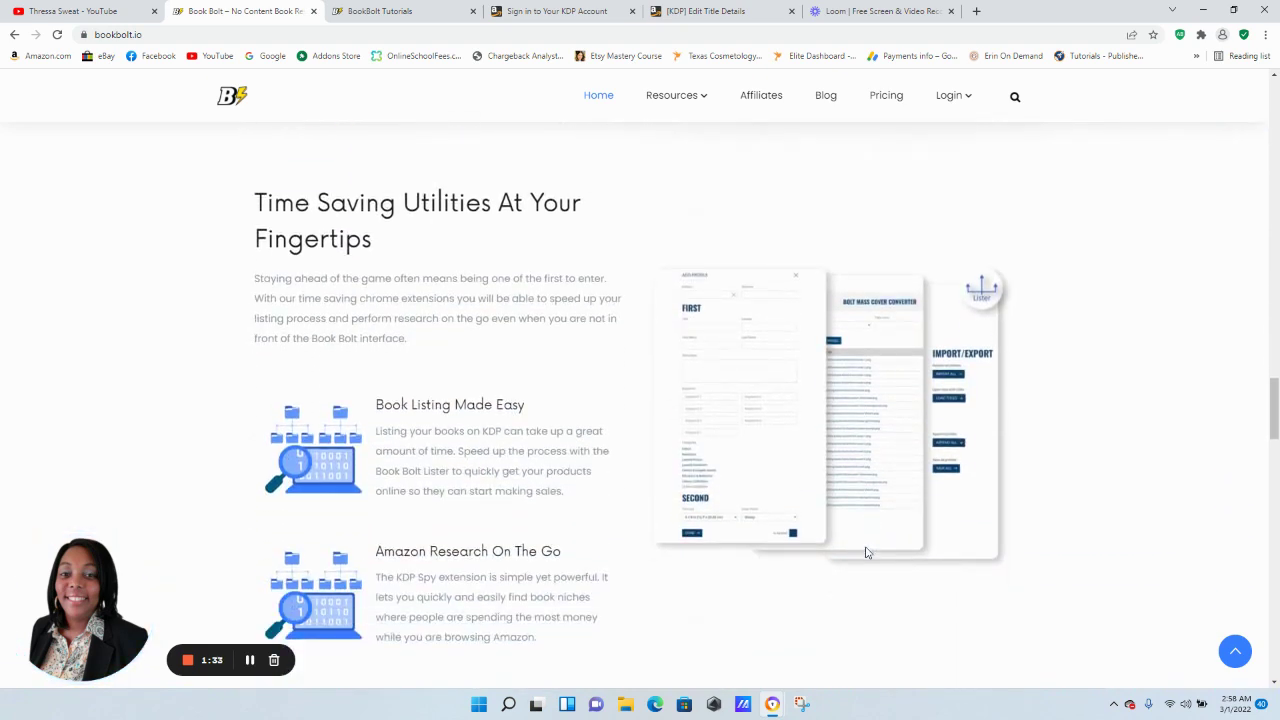
pyautogui.scroll(-2, 867, 552)
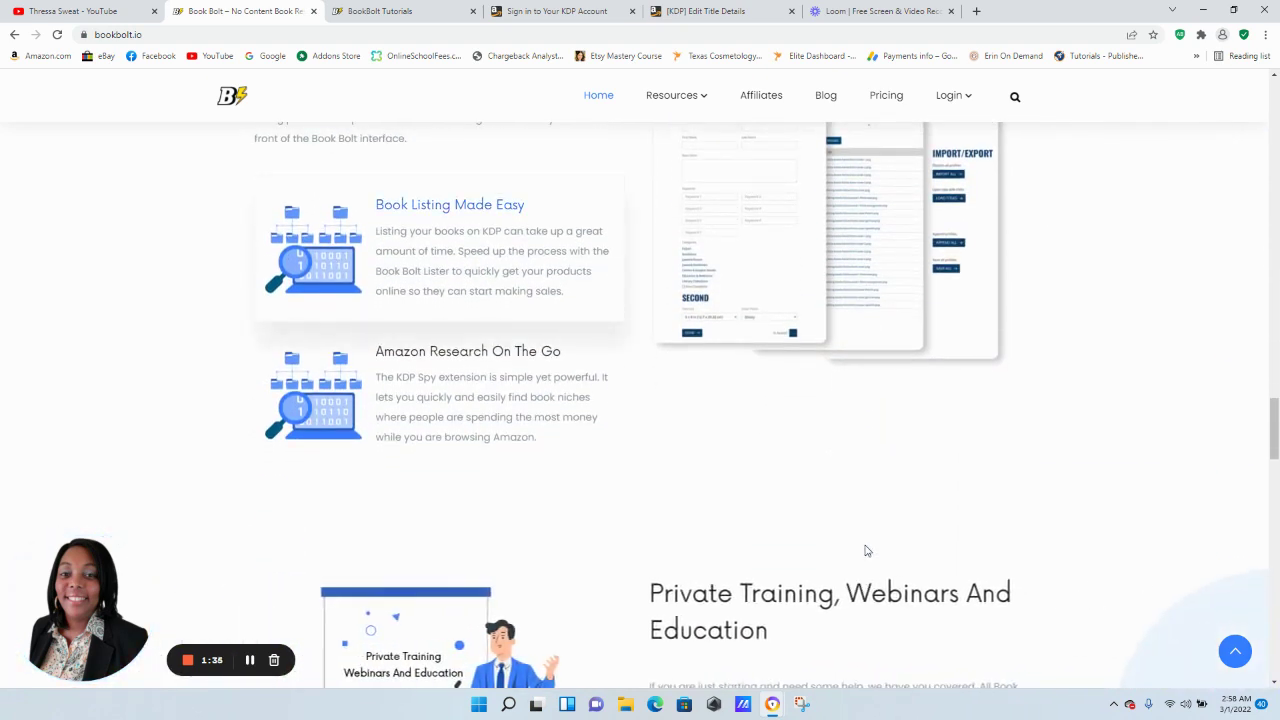
pyautogui.scroll(-2, 867, 552)
pyautogui.scroll(-2, 865, 551)
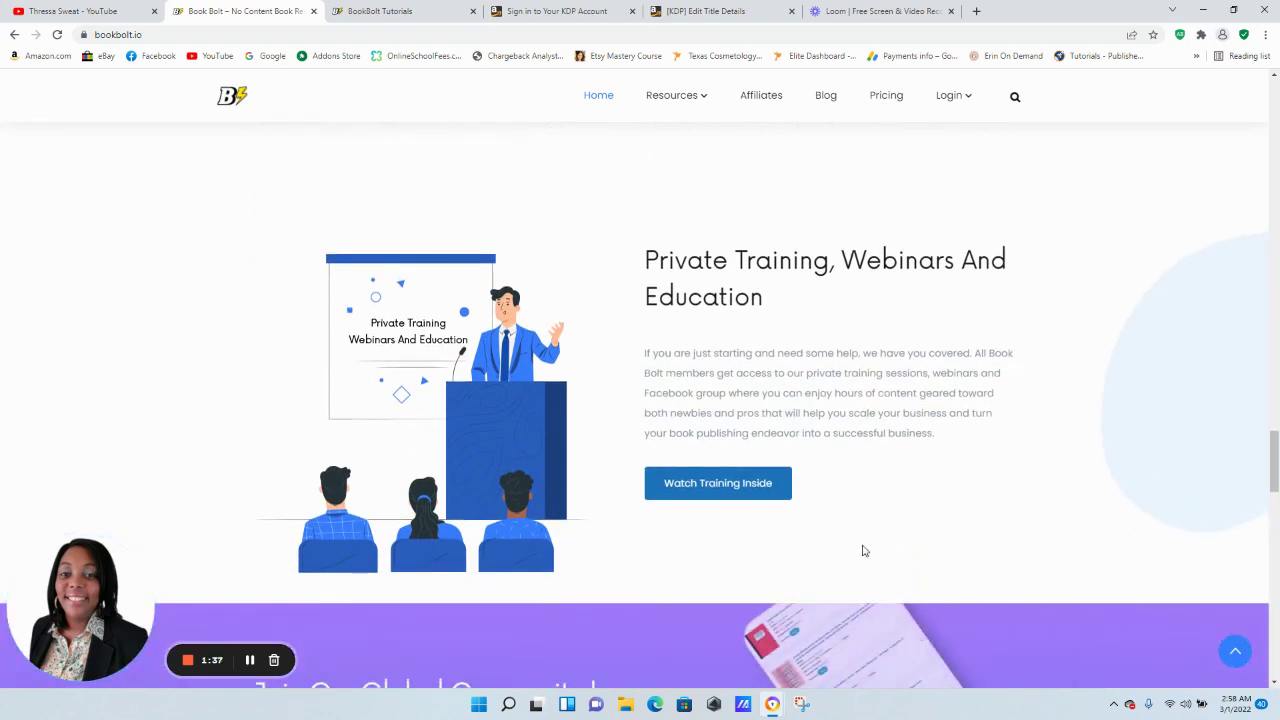
pyautogui.scroll(10, 865, 551)
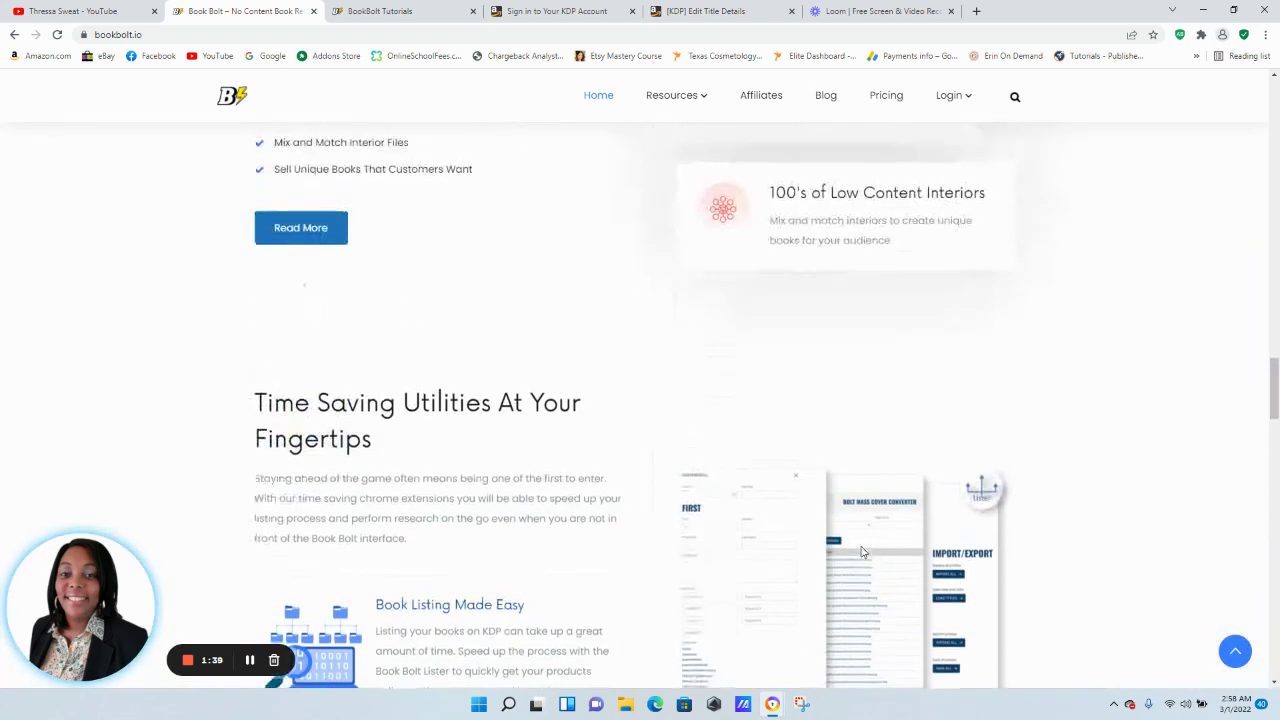
pyautogui.scroll(10, 863, 550)
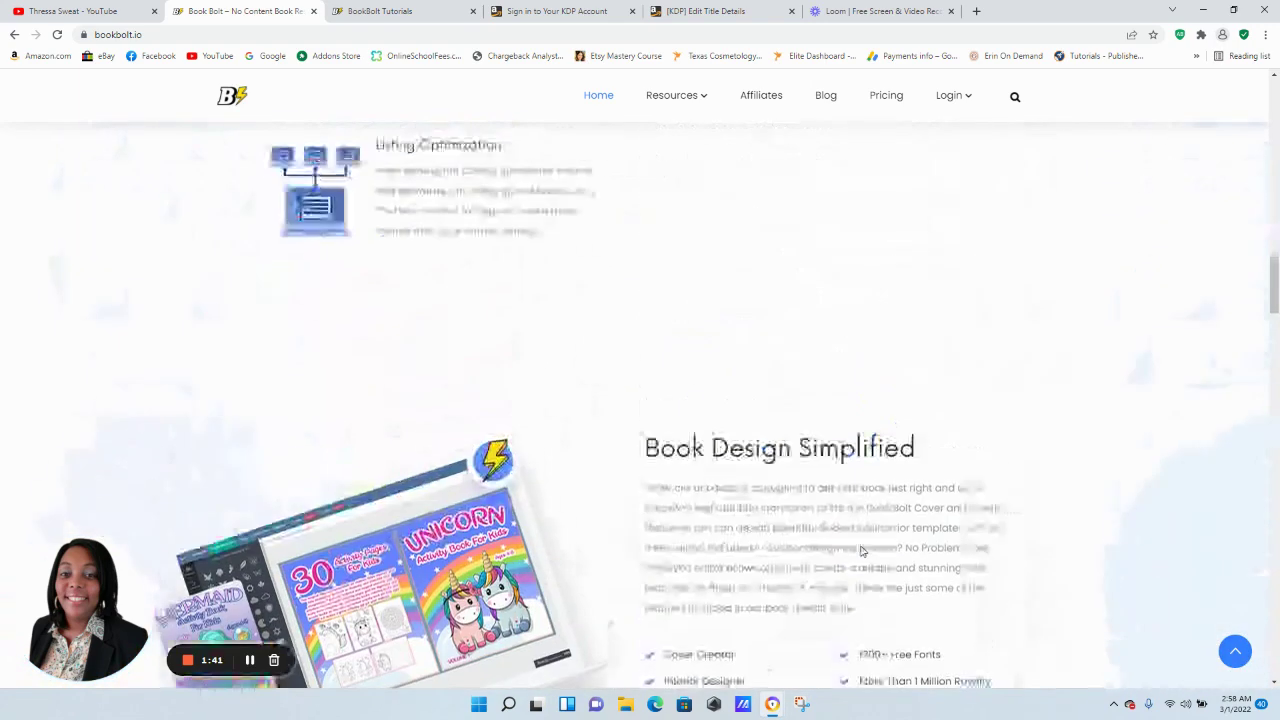
pyautogui.scroll(5, 863, 543)
pyautogui.moveTo(954, 108)
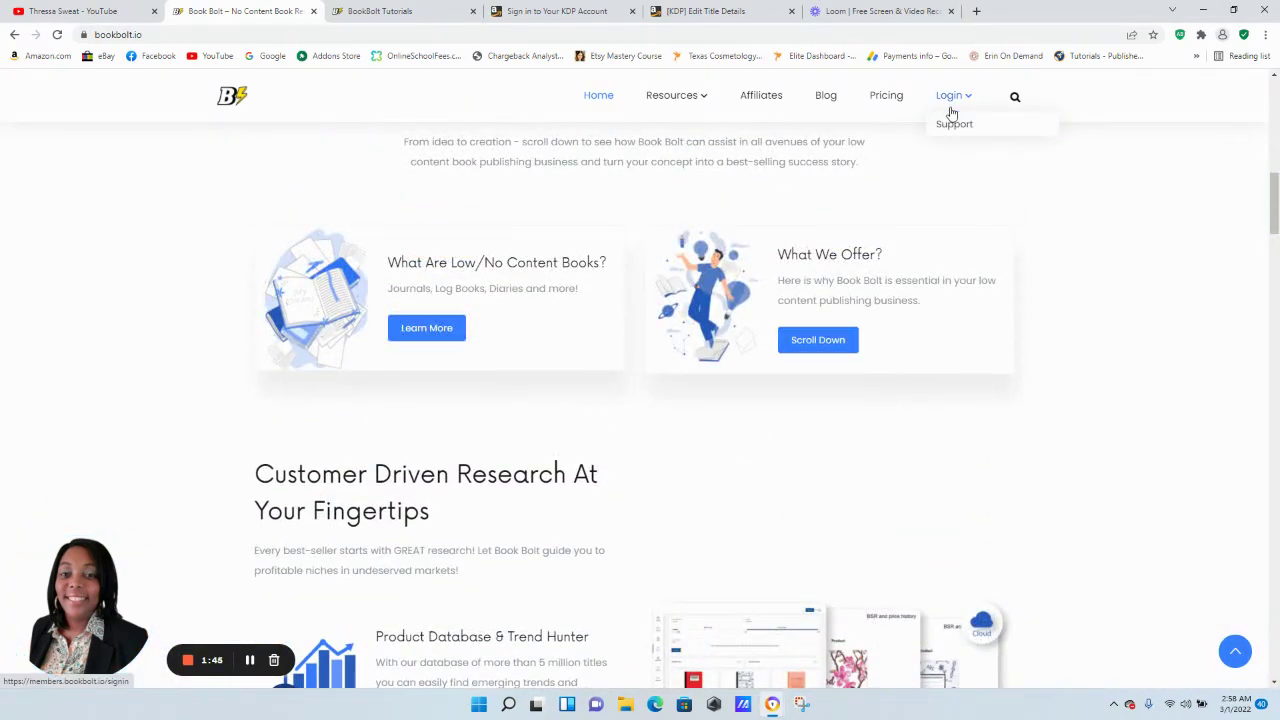
pyautogui.scroll(5, 937, 197)
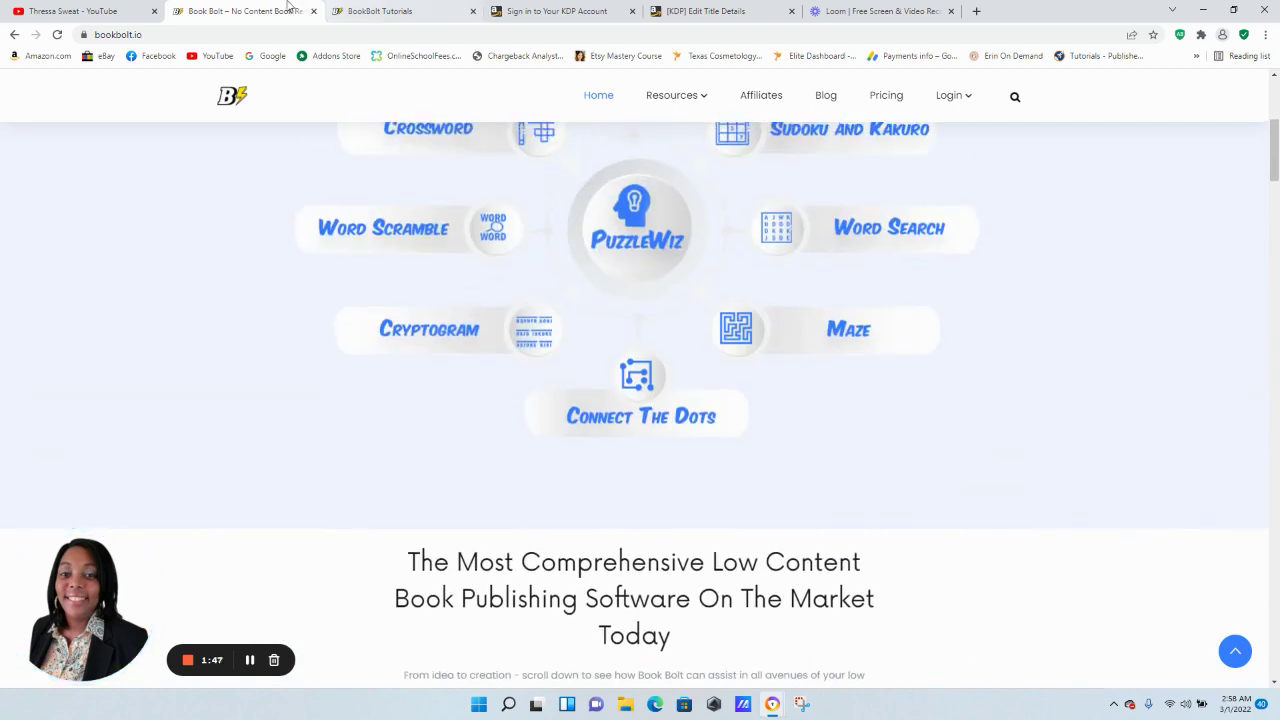
# Switch to the Book Bolt members' tutorials page and look through the available tutorial videos
pyautogui.click(367, 14)
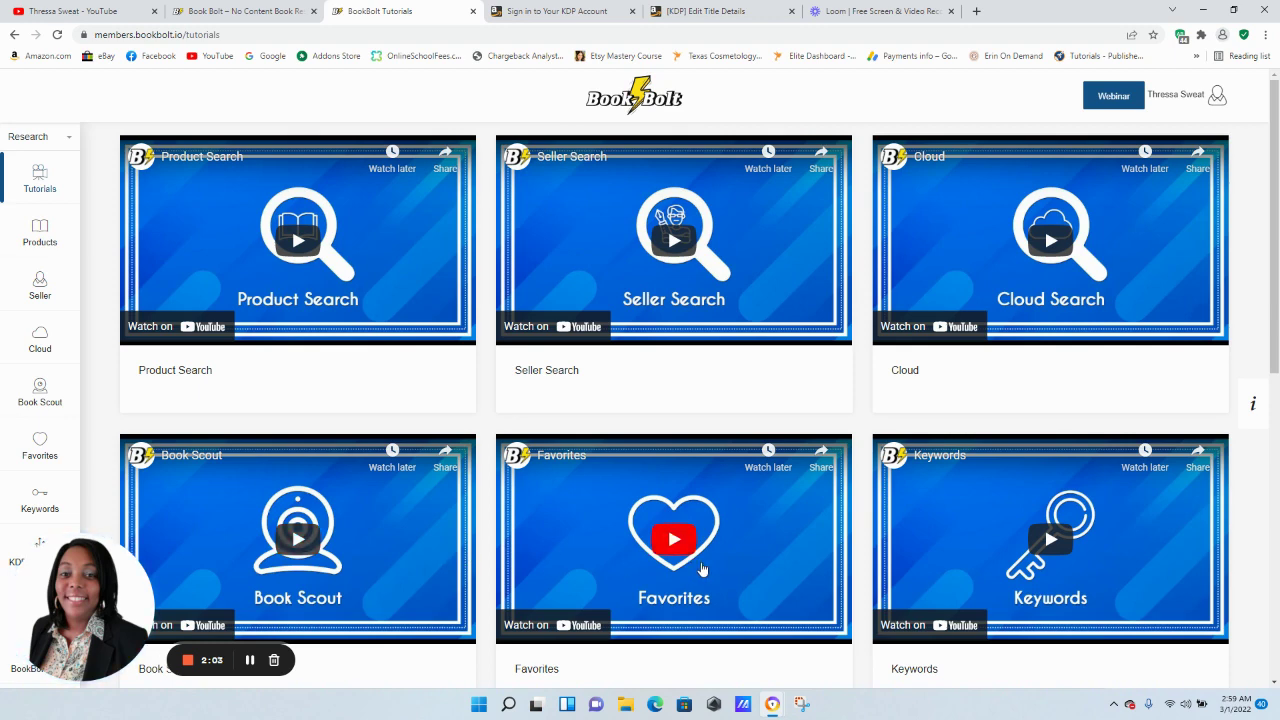
pyautogui.scroll(-2, 690, 560)
pyautogui.scroll(-2, 1049, 490)
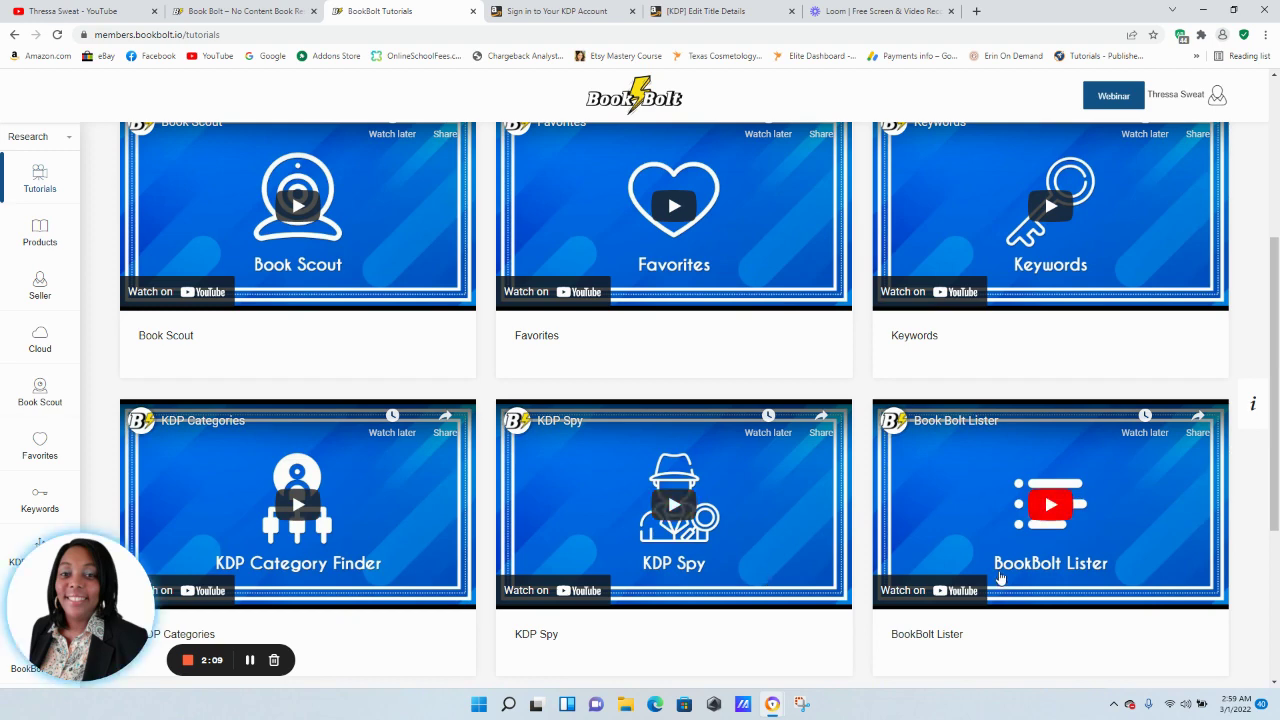
pyautogui.scroll(-3, 1030, 585)
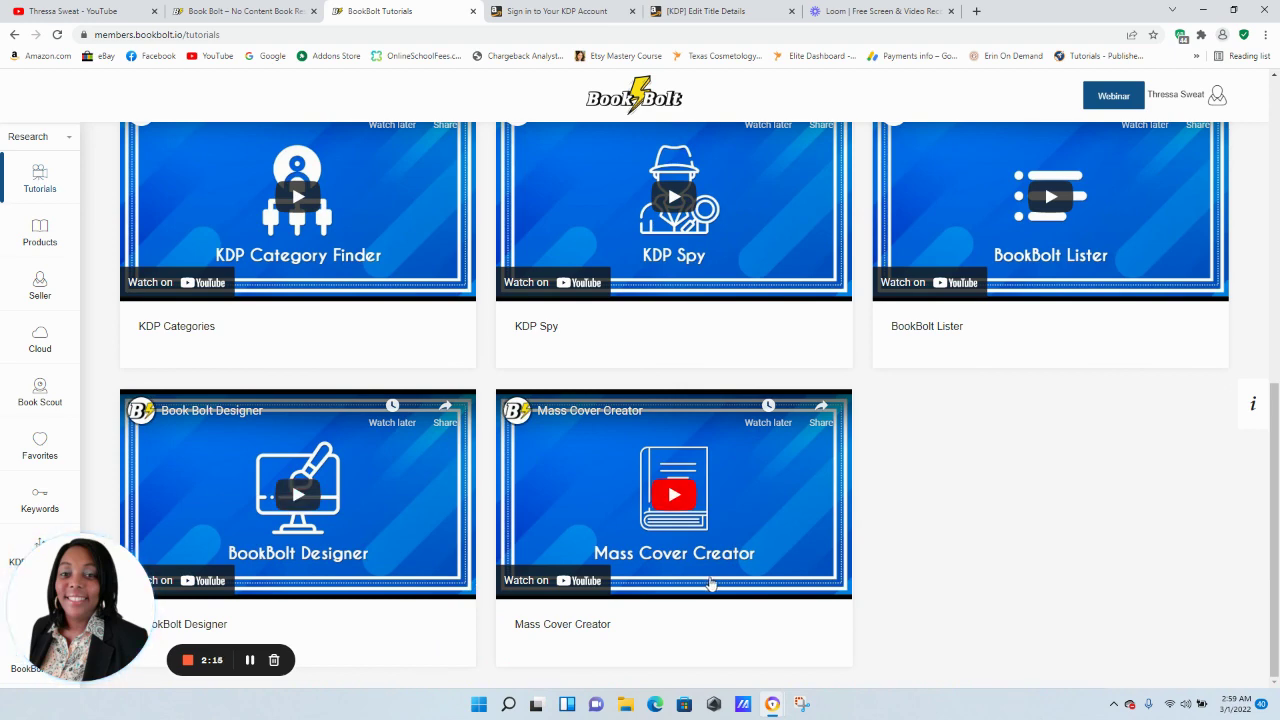
pyautogui.scroll(2, 797, 571)
pyautogui.scroll(3, 797, 571)
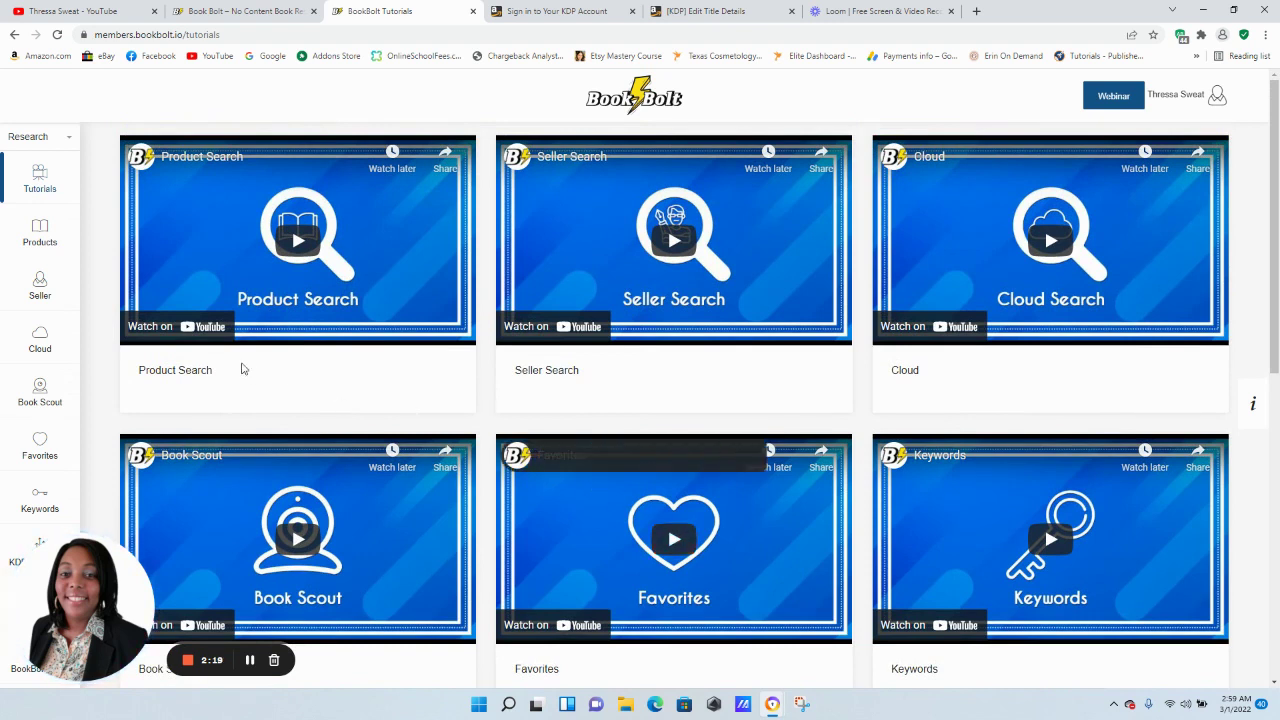
# Open the product search and set its category to Journal after looking through the category options
pyautogui.click(40, 240)
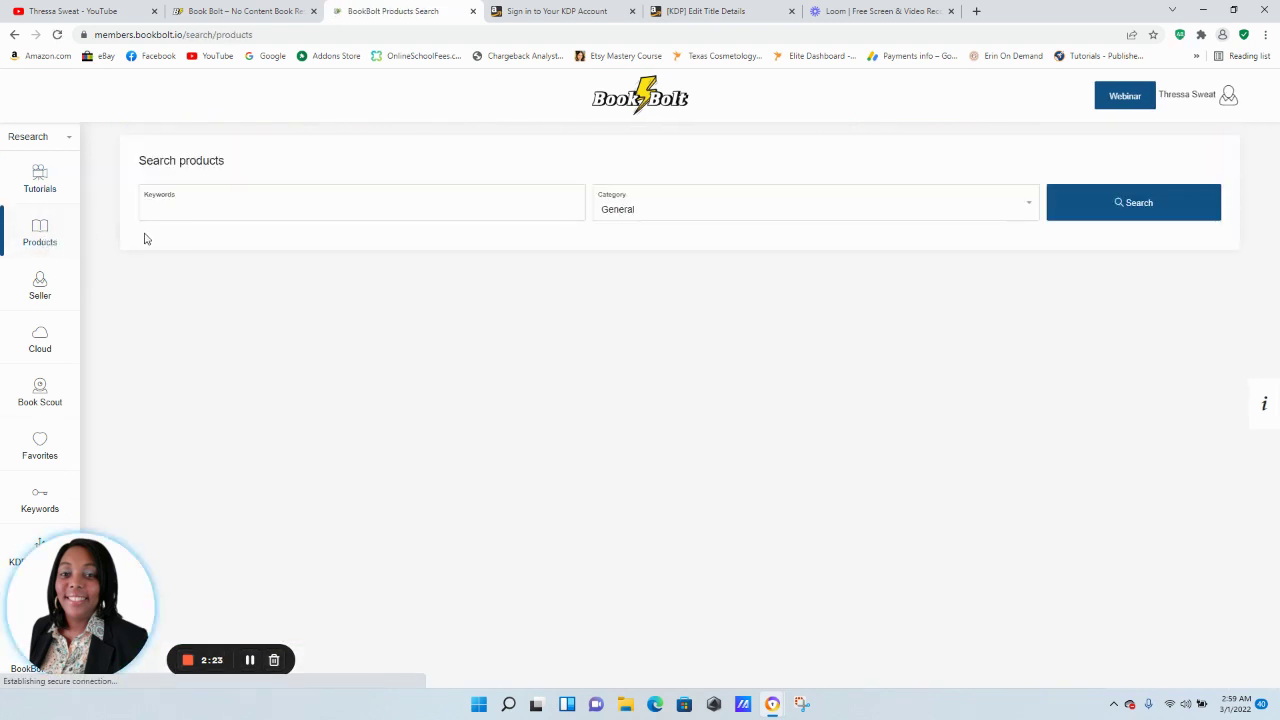
pyautogui.click(645, 211)
pyautogui.scroll(5, 720, 320)
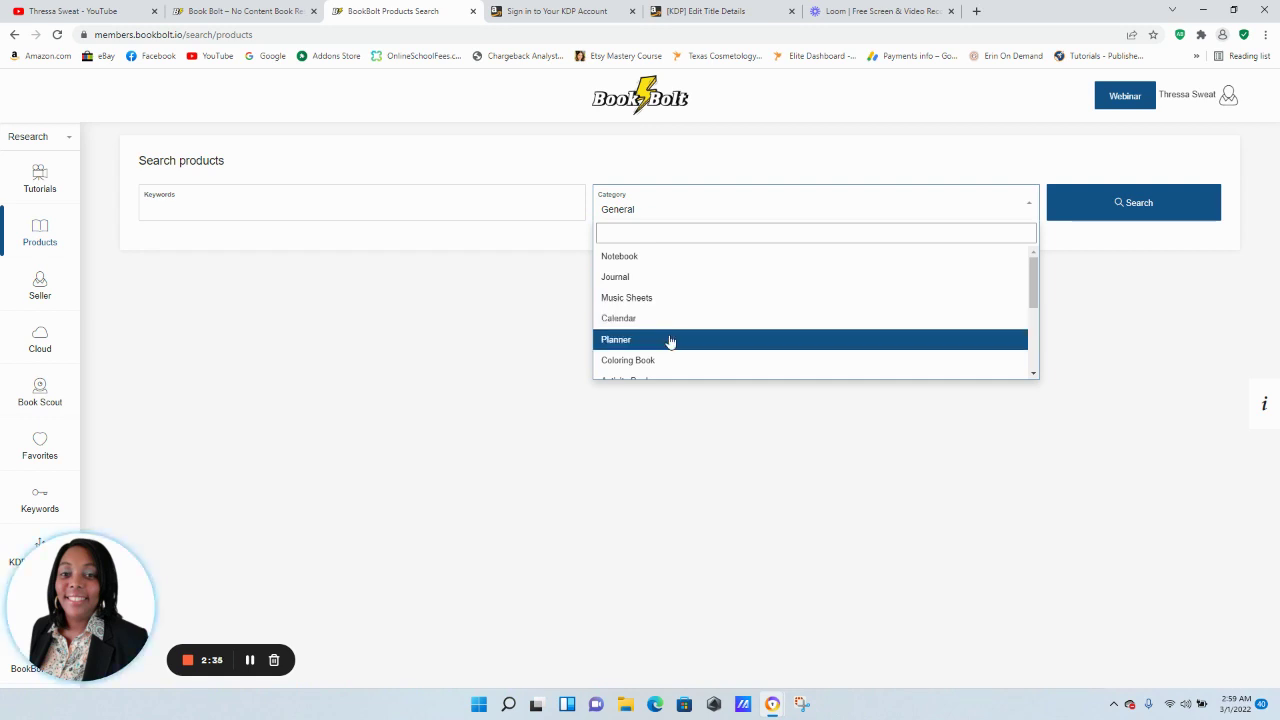
pyautogui.scroll(-1, 669, 361)
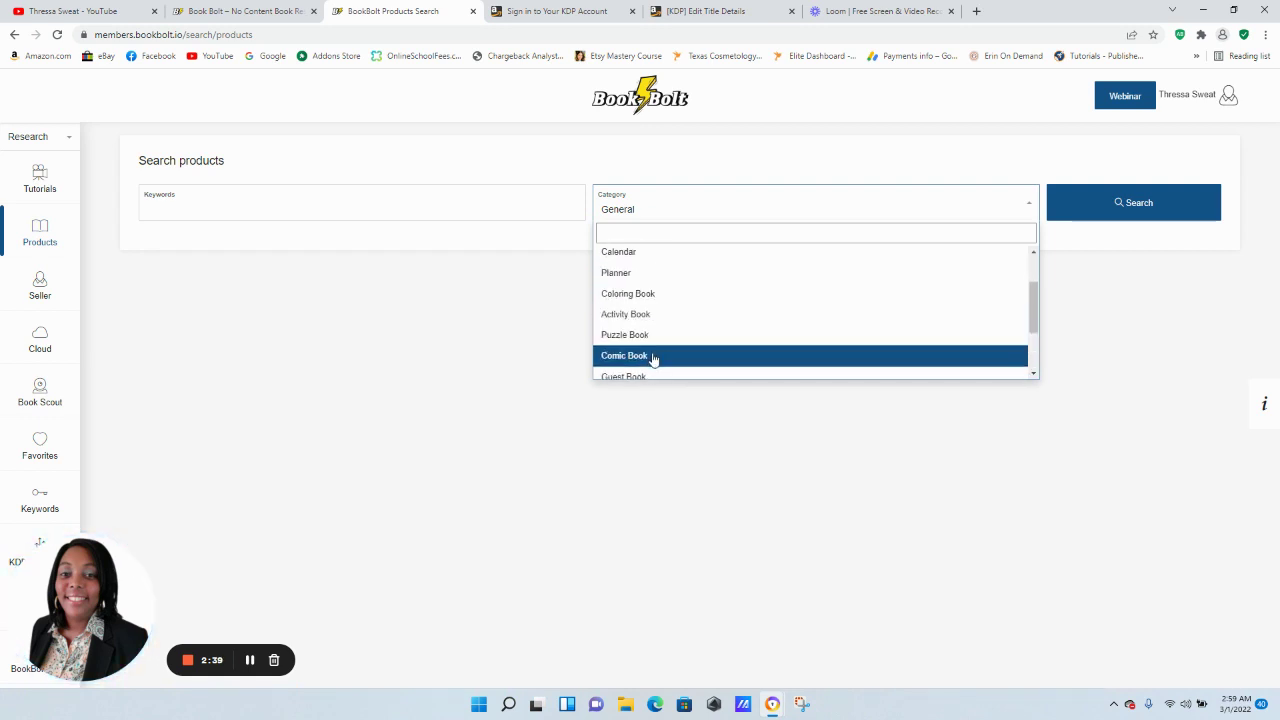
pyautogui.scroll(-1, 654, 373)
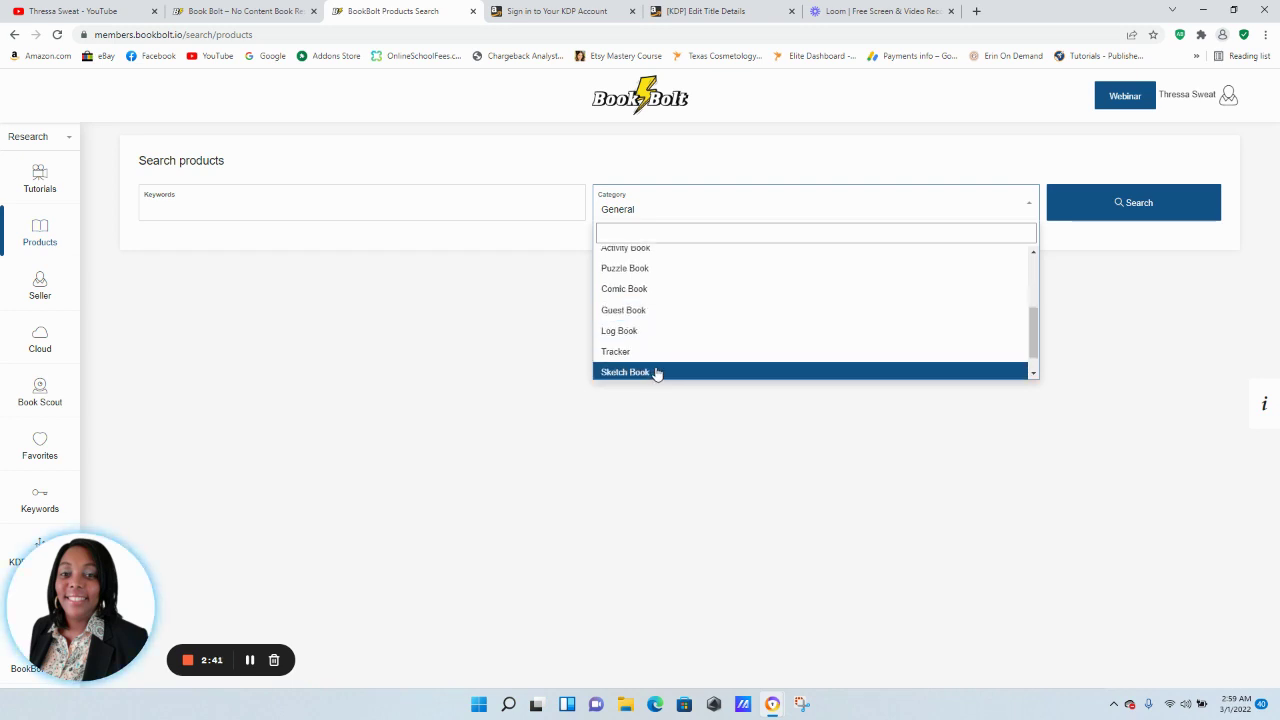
pyautogui.scroll(2, 656, 368)
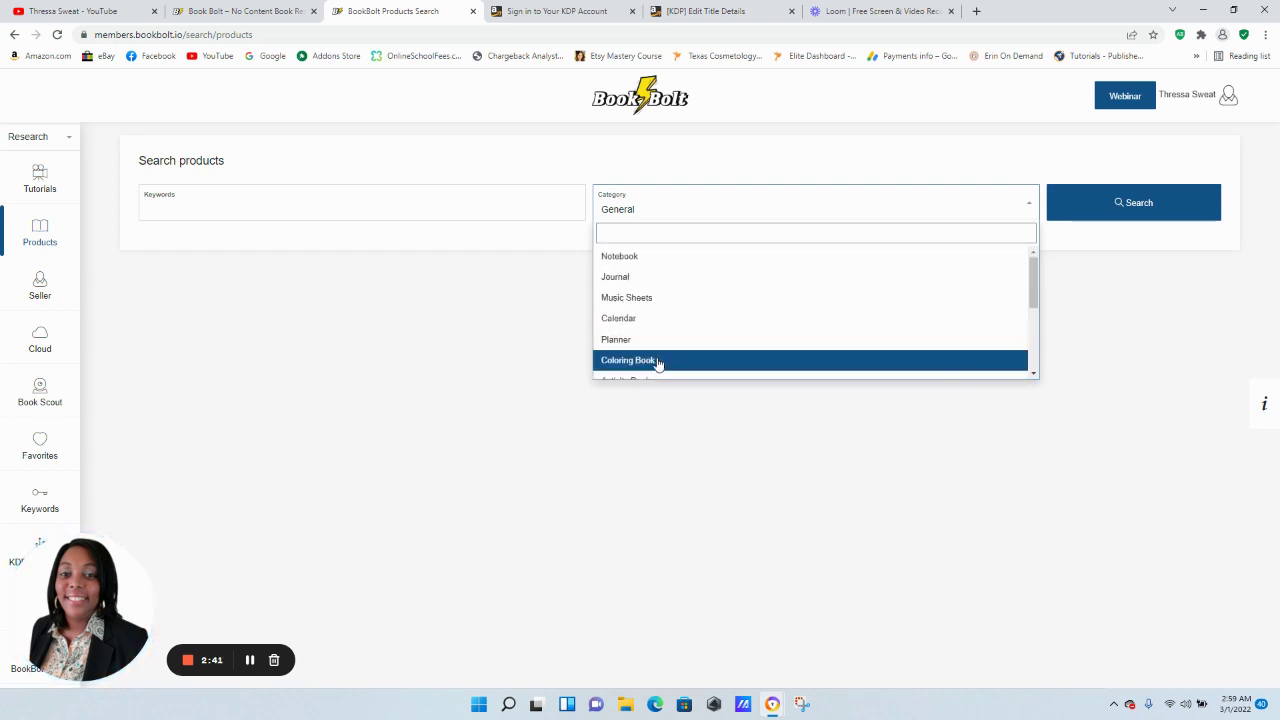
pyautogui.click(638, 284)
# Search the products for the keyword "travel"
pyautogui.click(326, 198)
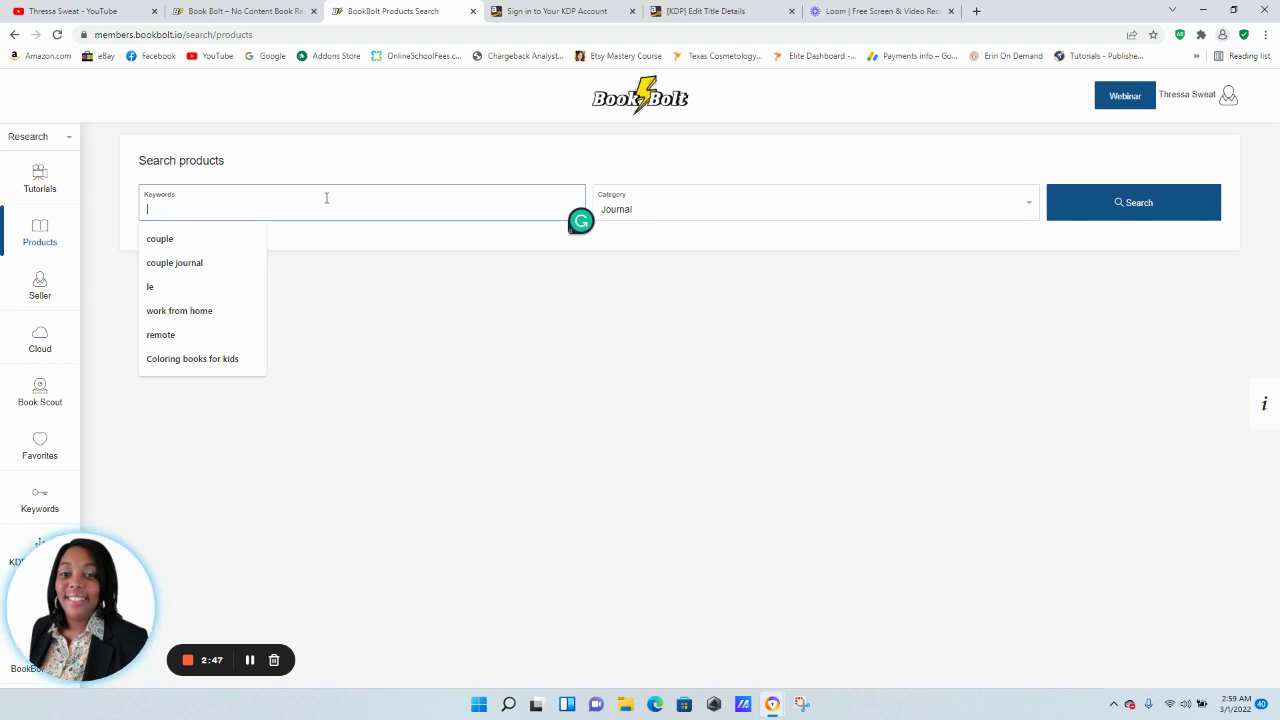
pyautogui.write('travel')
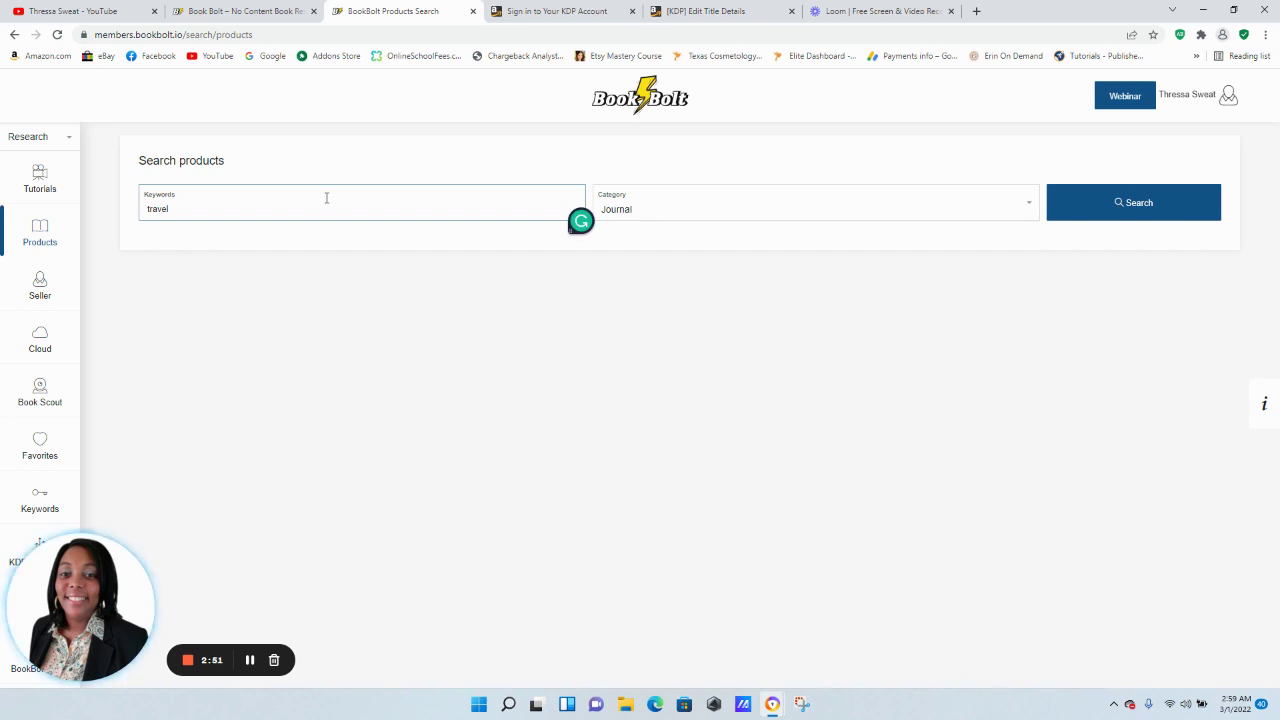
pyautogui.click(1132, 204)
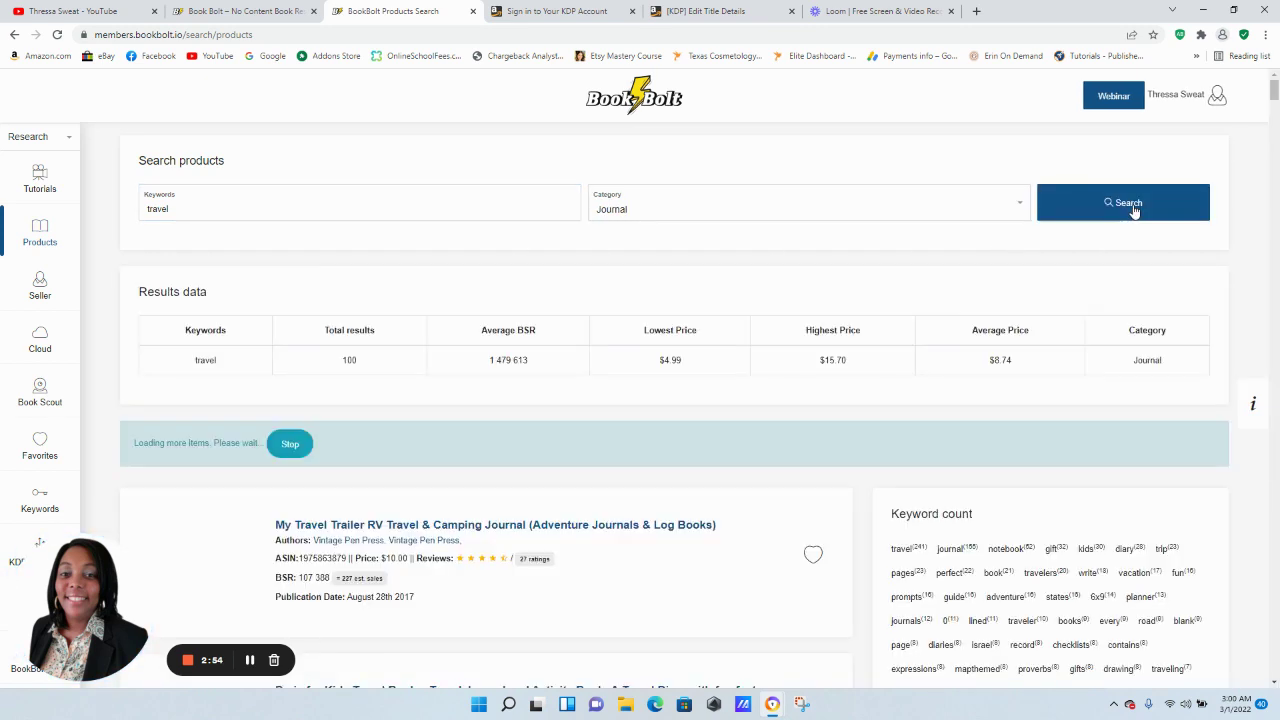
# Examine the travel journal results, including their prices, BSR and ratings, along with the keyword count and related keywords
pyautogui.scroll(-2, 1080, 297)
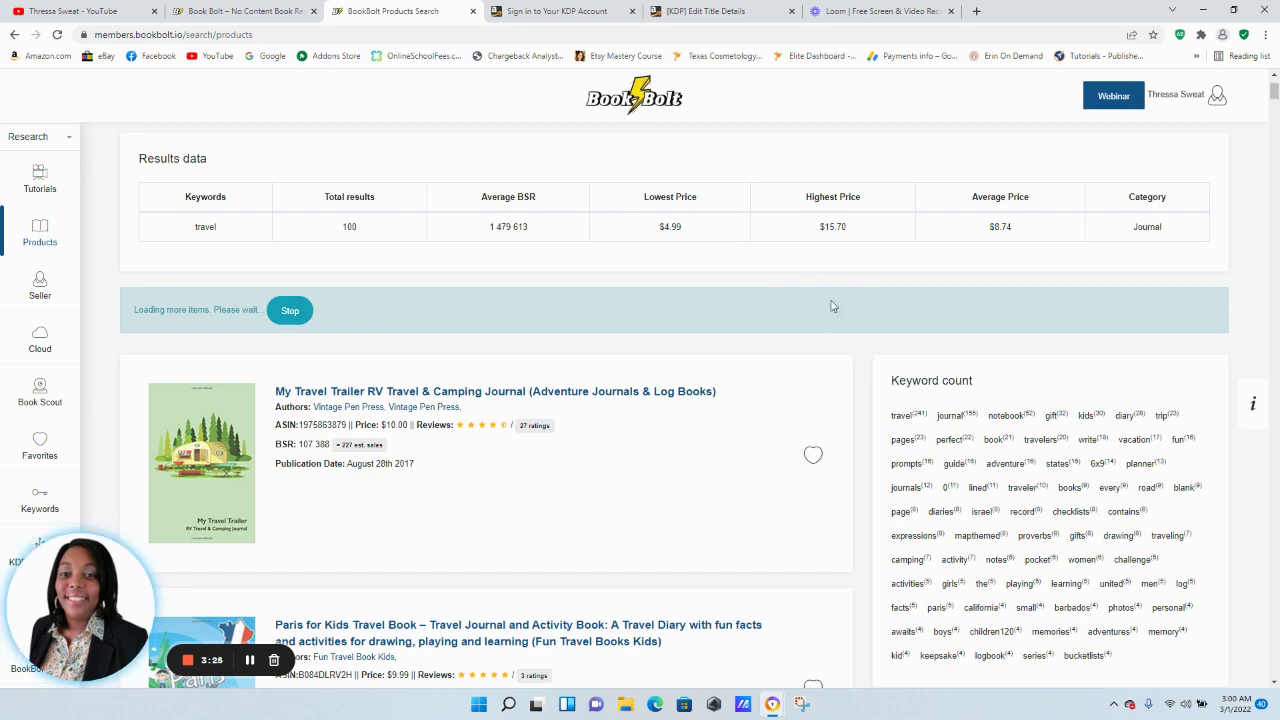
pyautogui.scroll(-2, 856, 312)
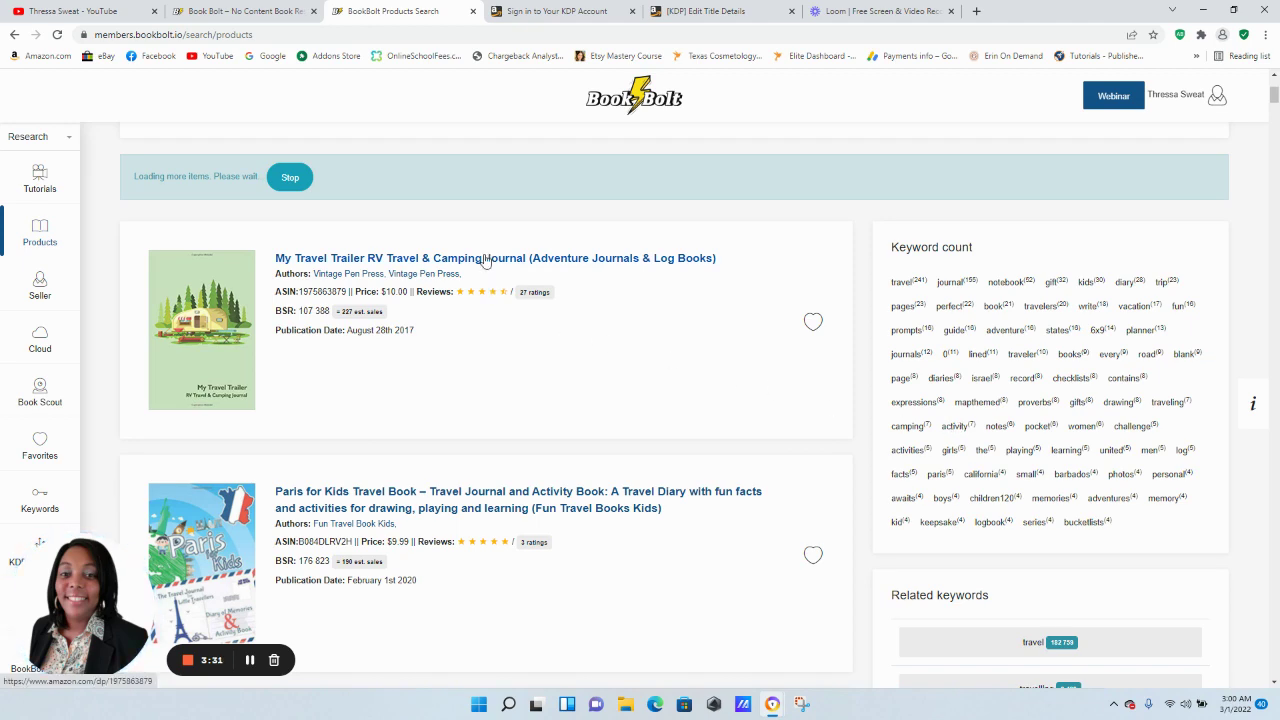
pyautogui.scroll(-1, 482, 270)
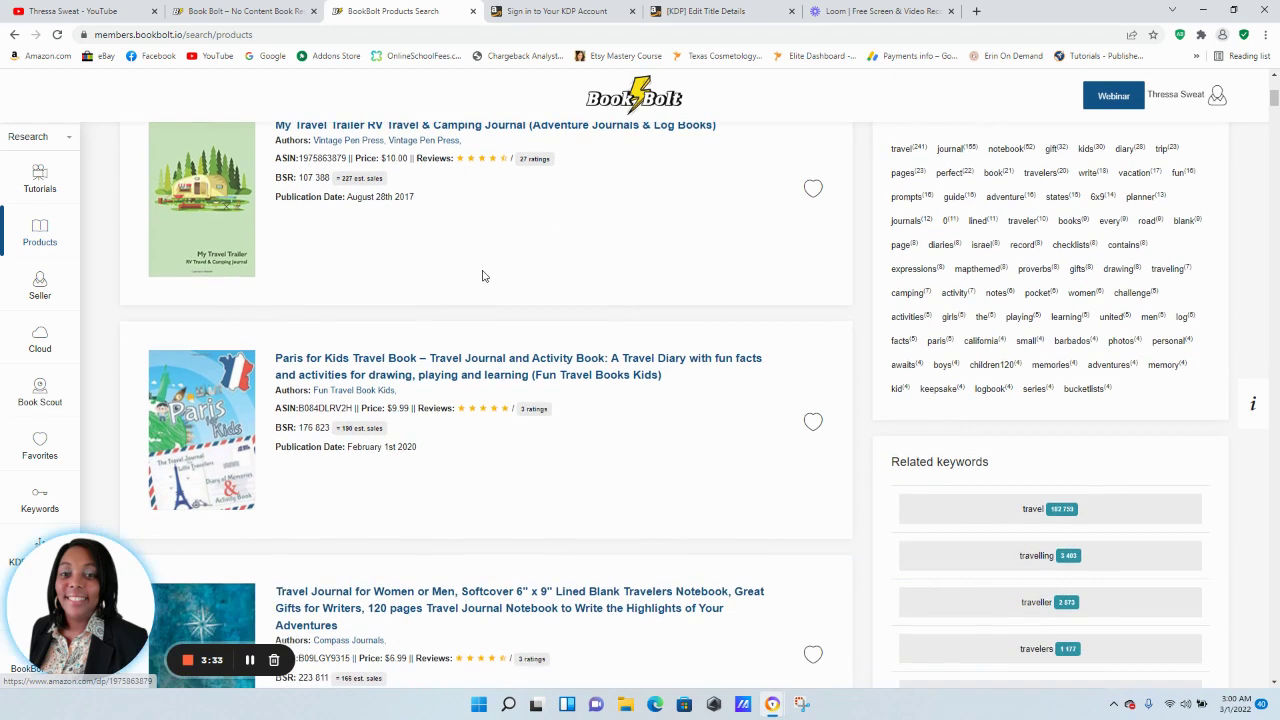
pyautogui.scroll(-1, 482, 276)
pyautogui.scroll(2, 482, 276)
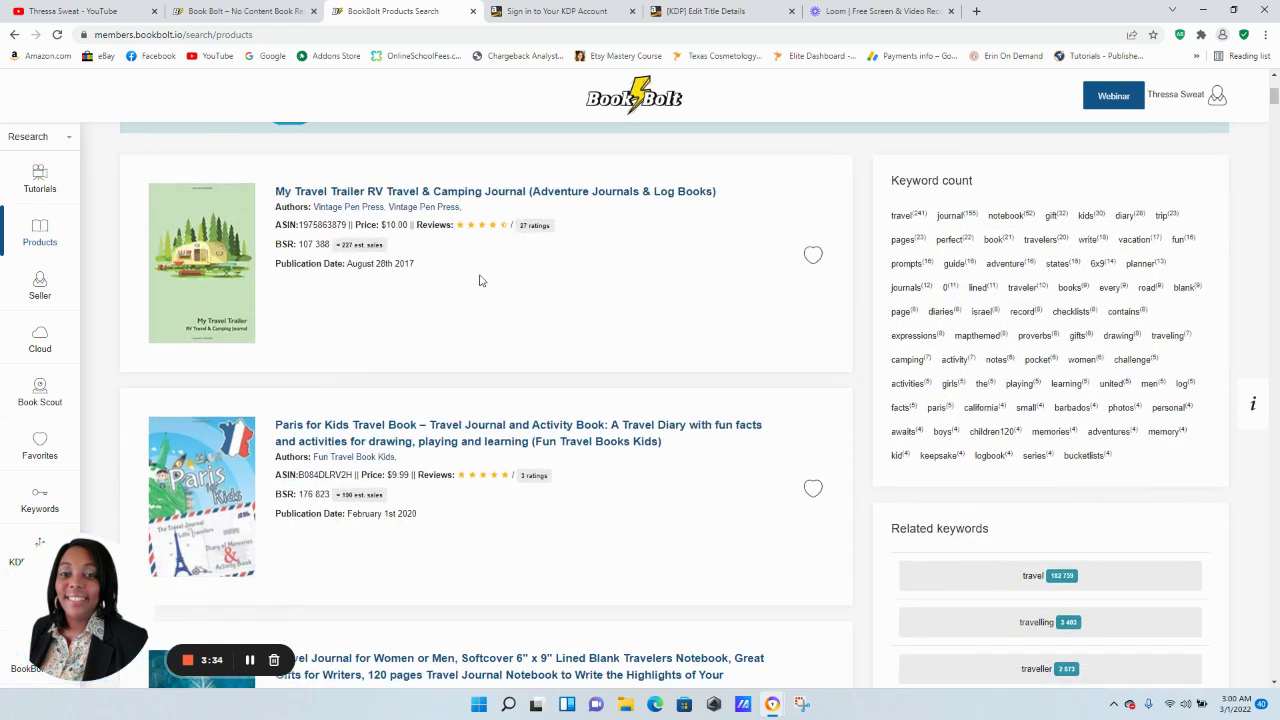
# Open the Amazon listing of the My Travel Trailer RV journal and examine its sample cover and interior pages
pyautogui.click(417, 195)
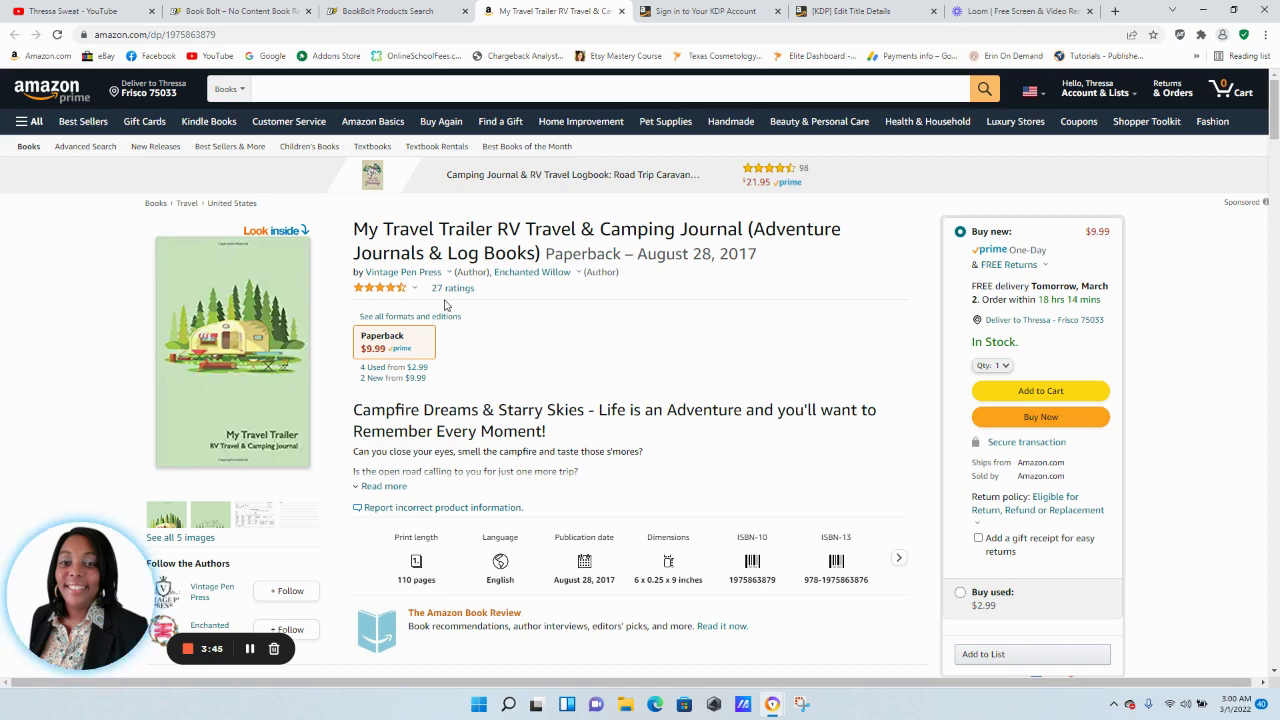
pyautogui.click(262, 233)
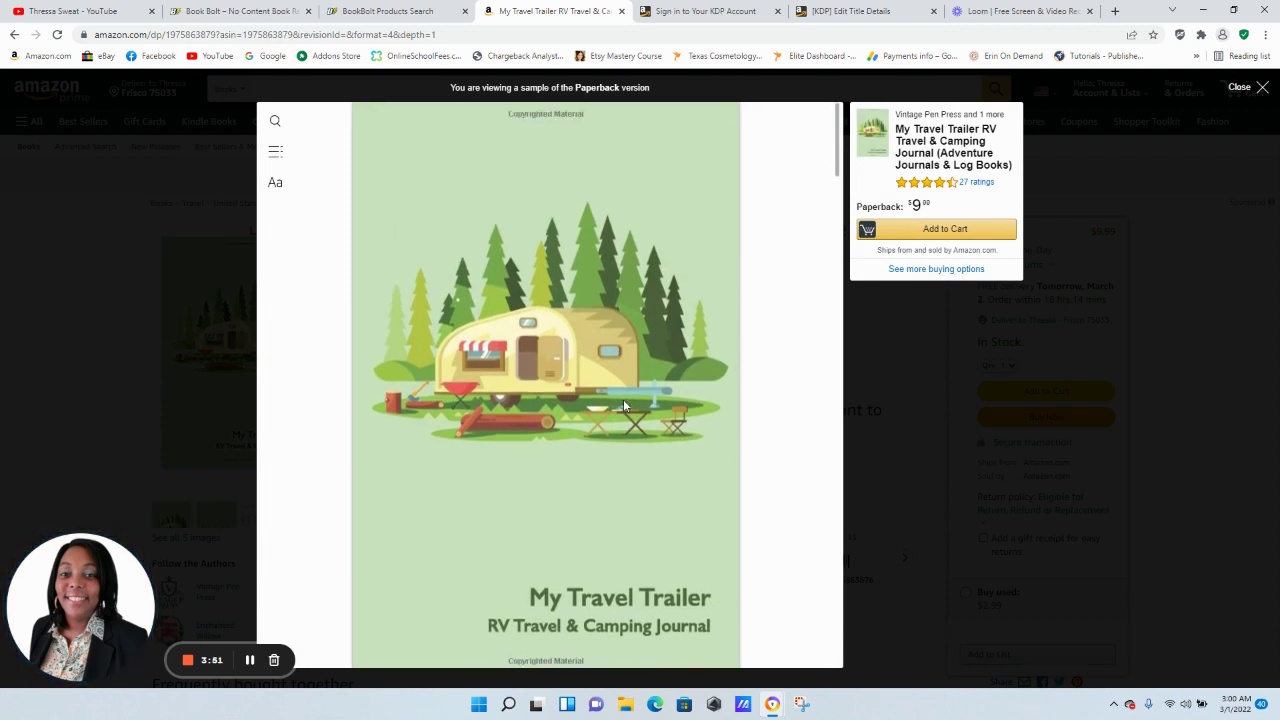
pyautogui.scroll(-3, 500, 343)
pyautogui.scroll(-10, 503, 343)
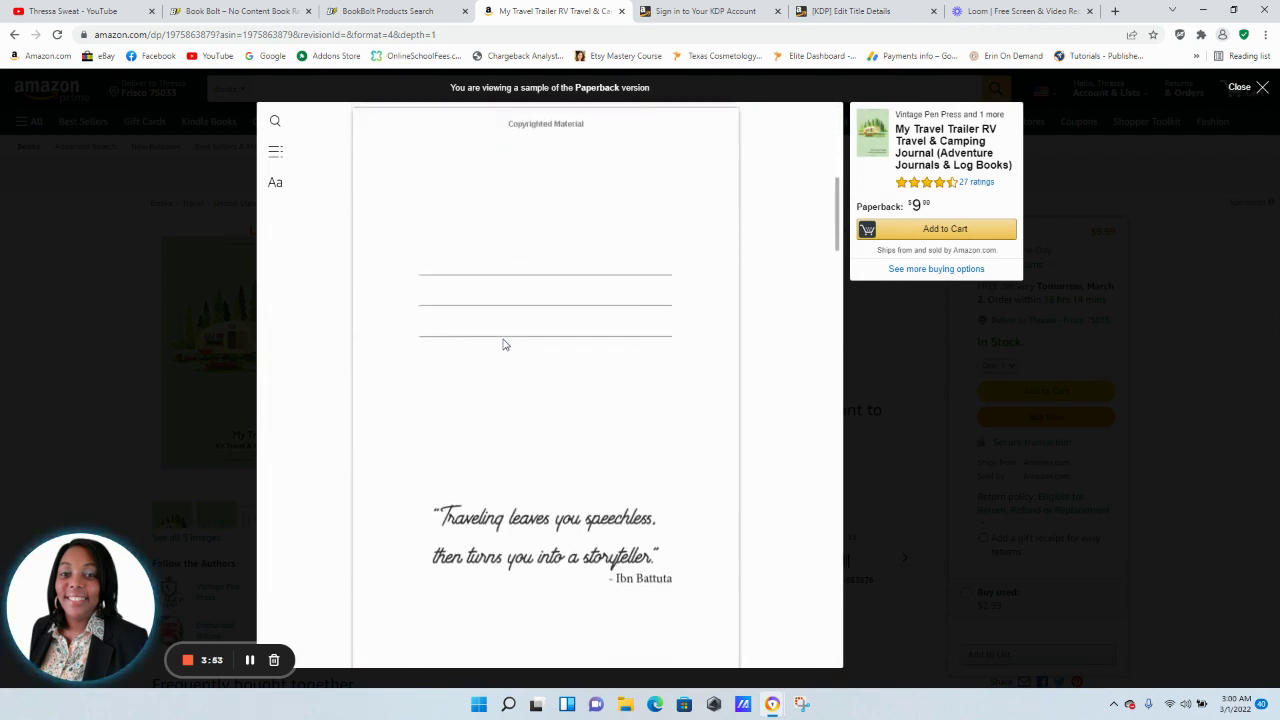
pyautogui.scroll(-8, 503, 352)
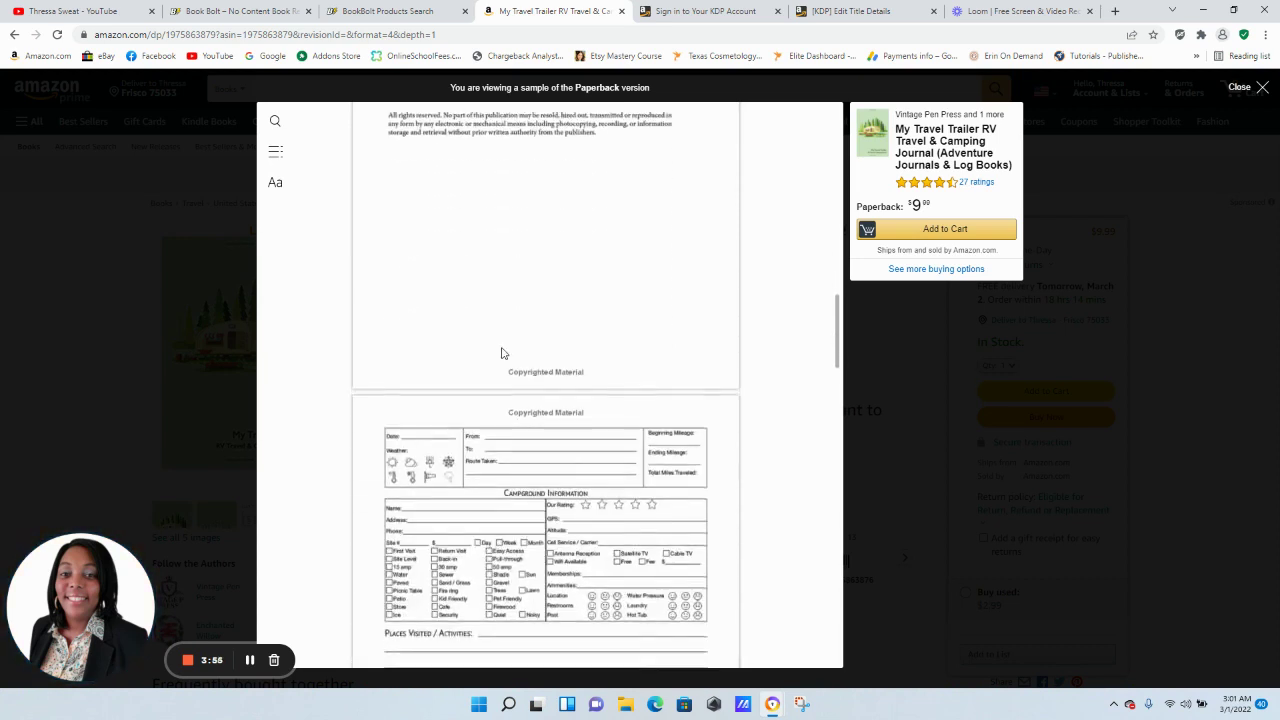
pyautogui.scroll(-3, 491, 273)
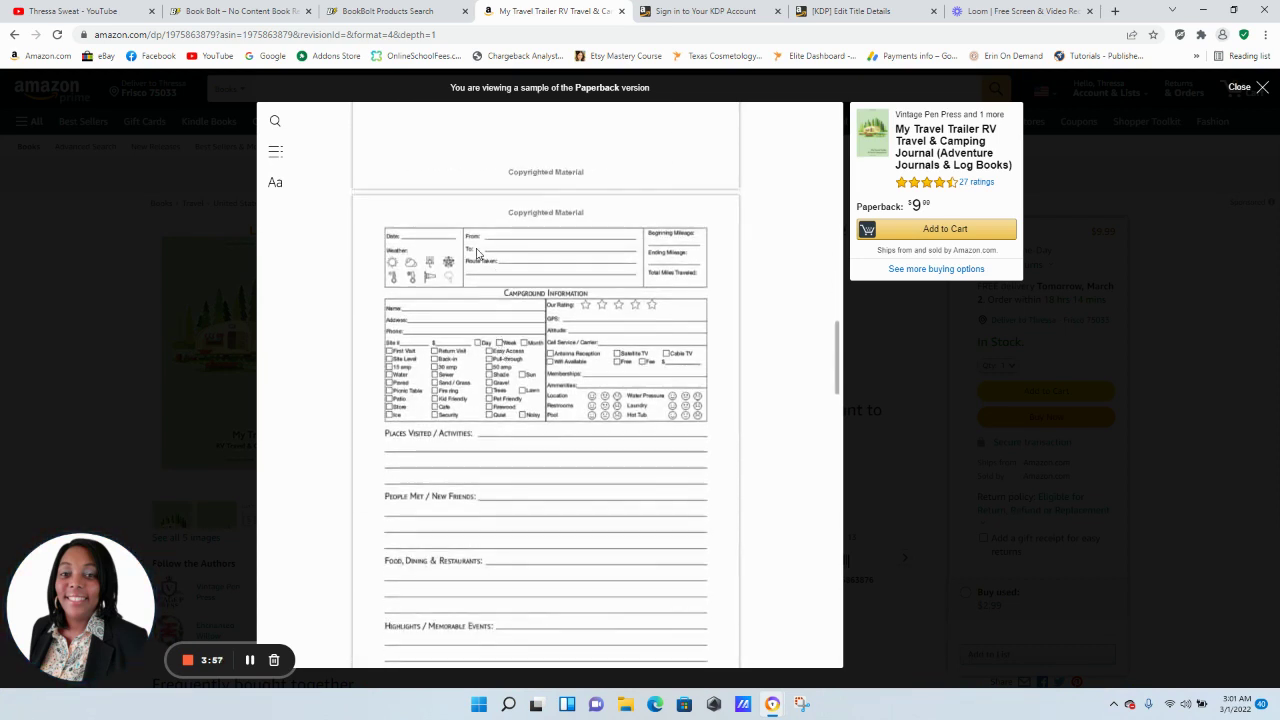
pyautogui.scroll(-1, 477, 288)
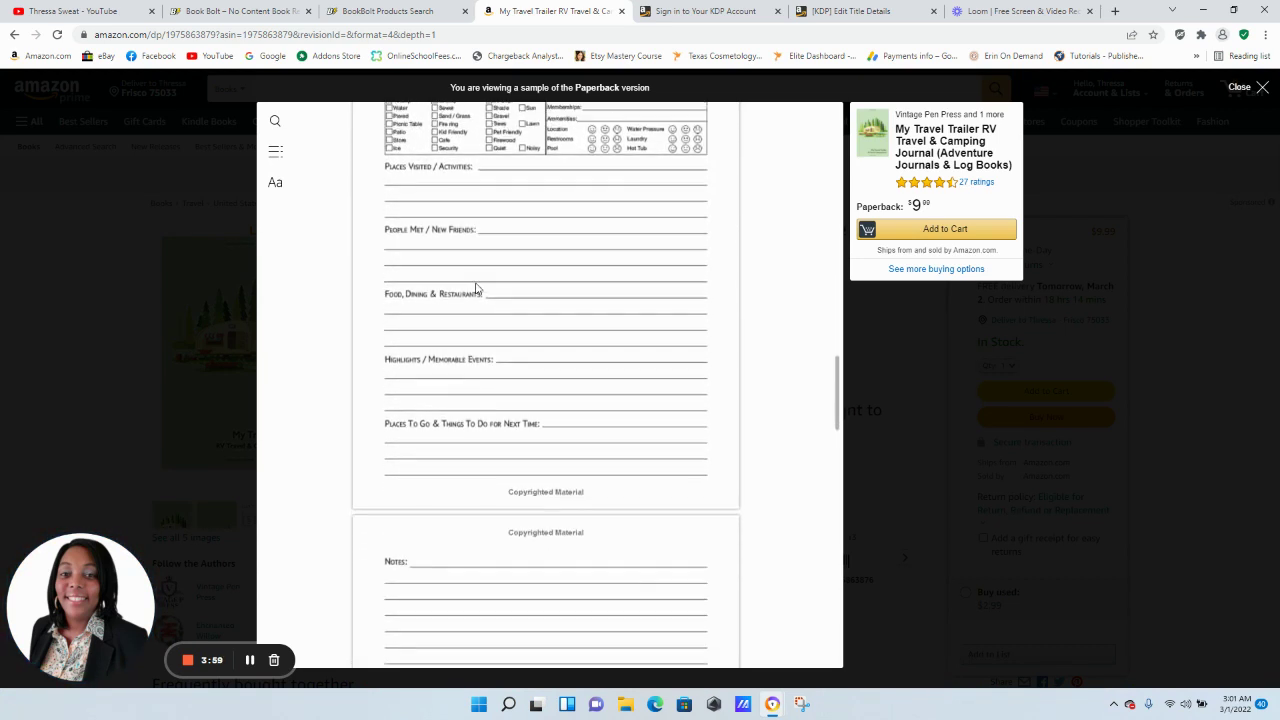
pyautogui.scroll(-4, 477, 291)
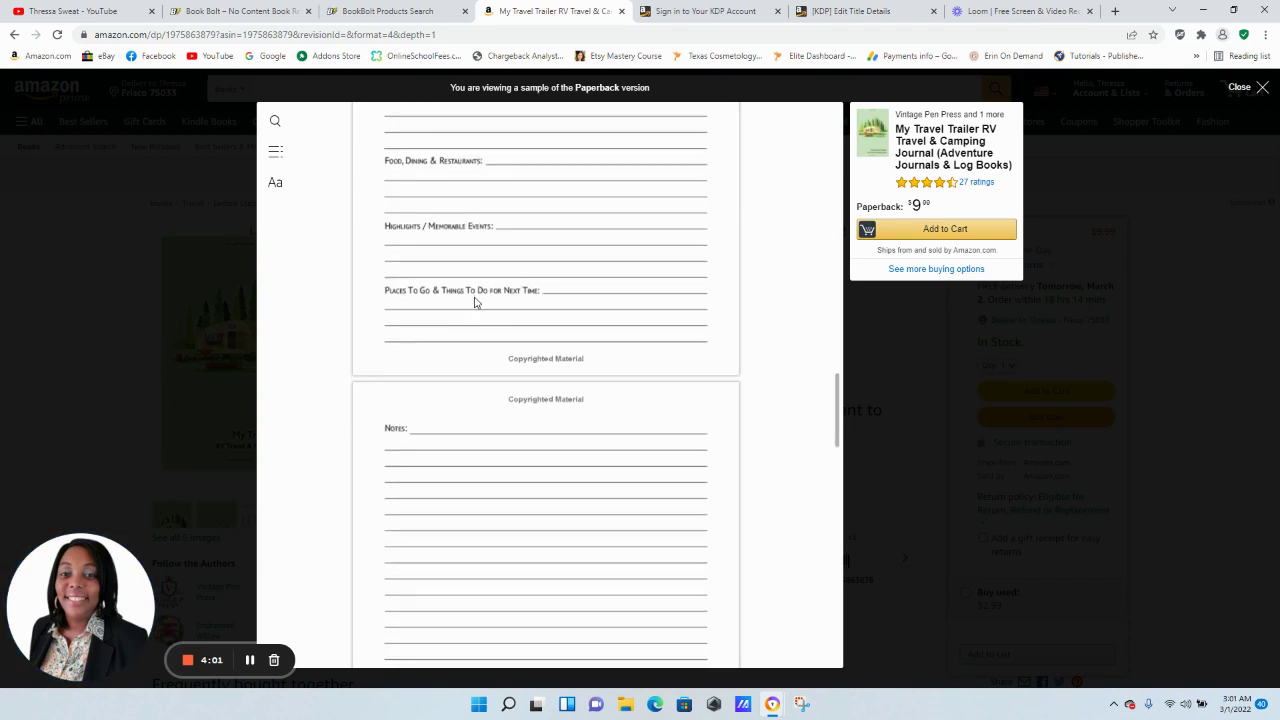
pyautogui.scroll(-7, 475, 317)
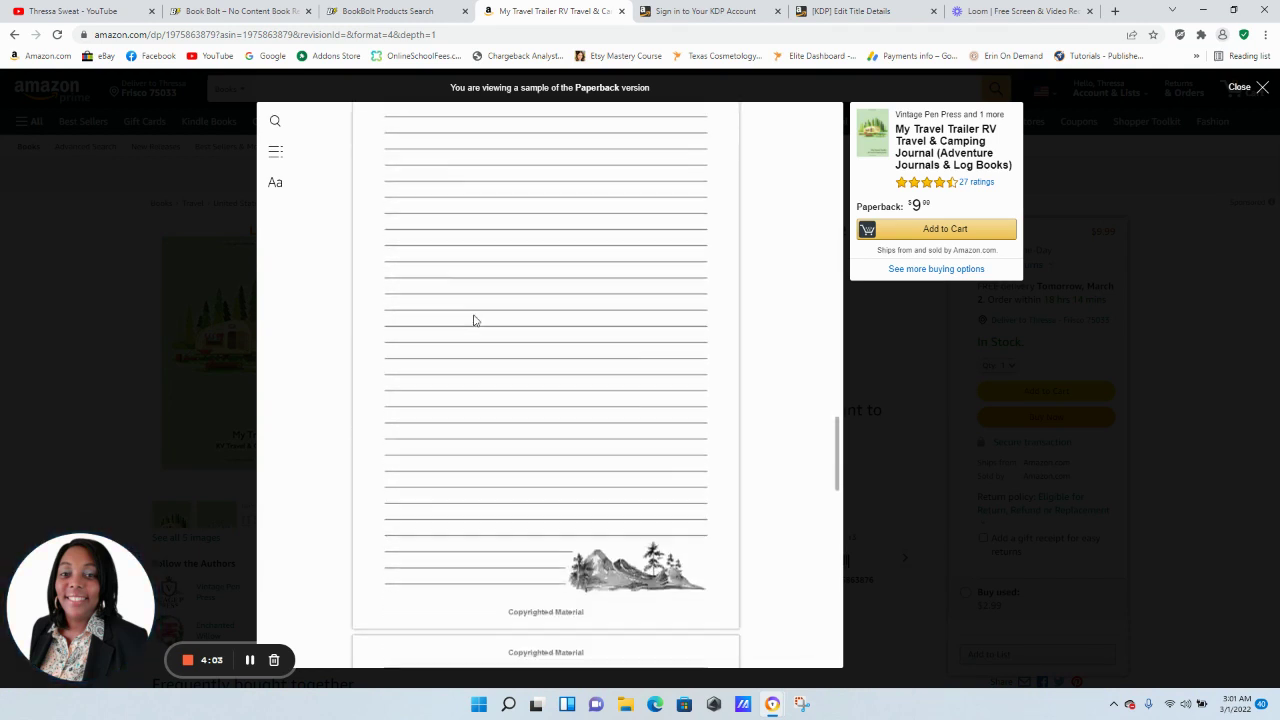
pyautogui.scroll(-9, 475, 327)
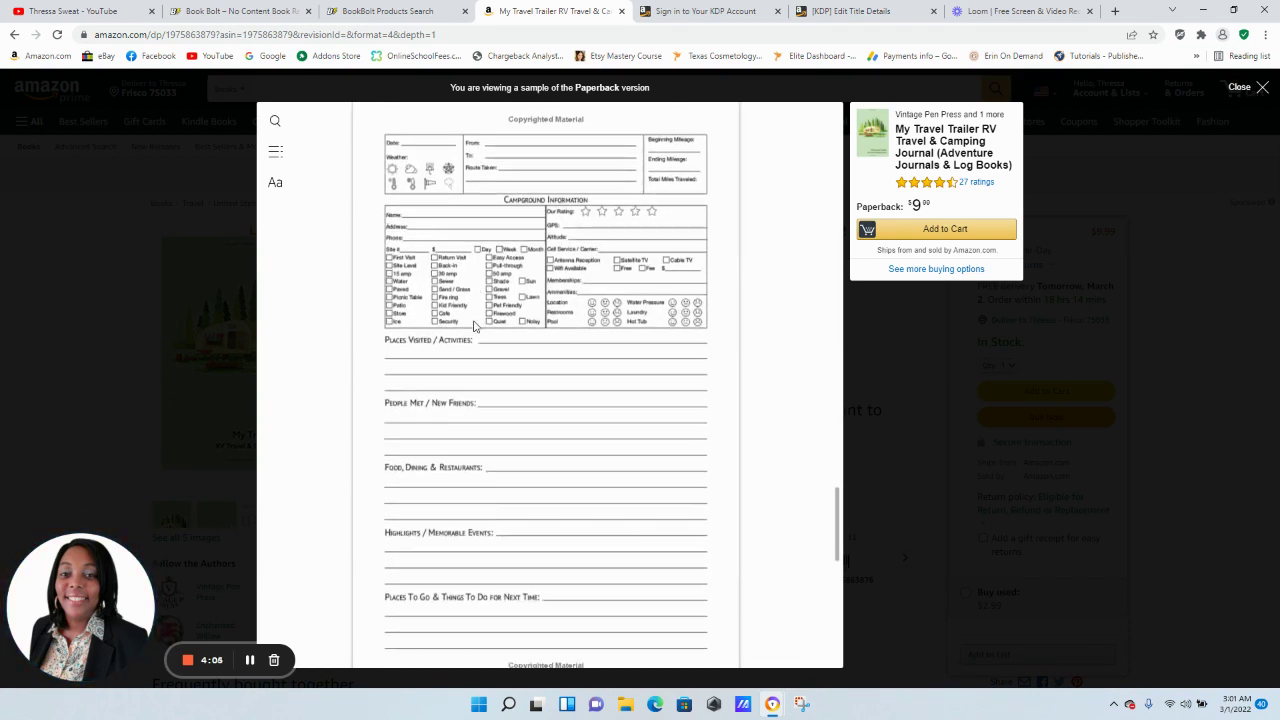
pyautogui.scroll(10, 475, 327)
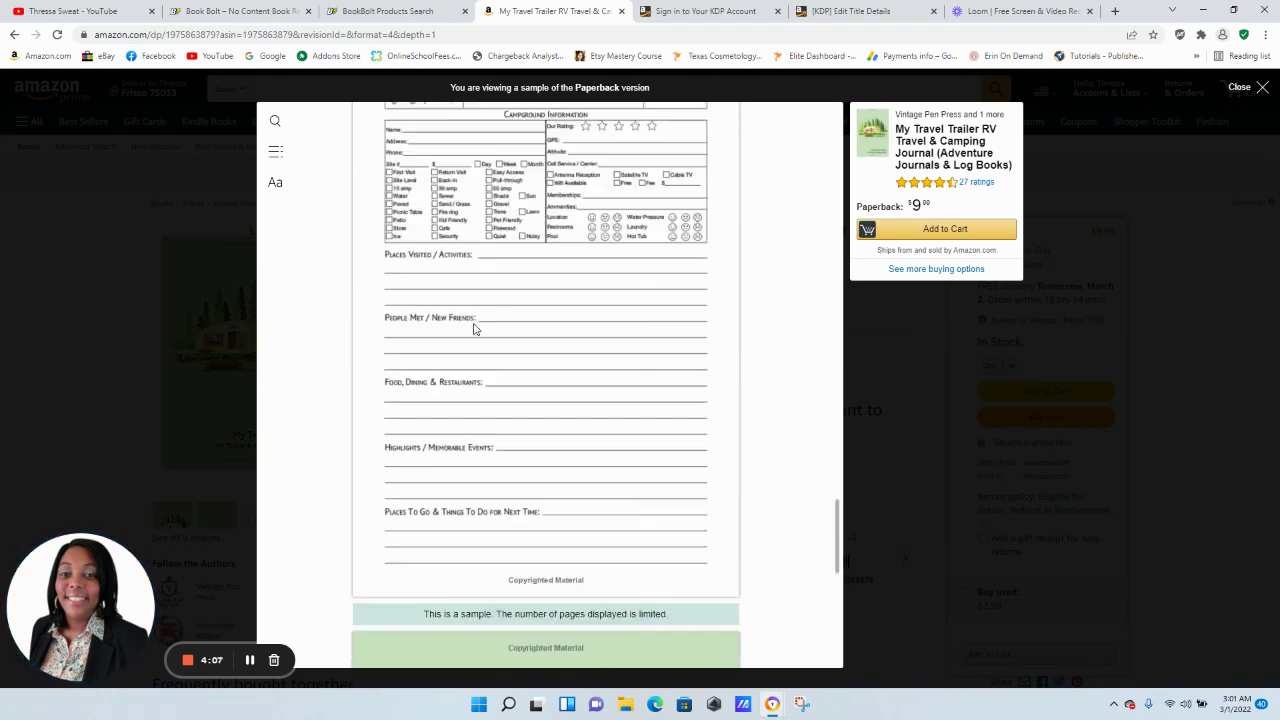
pyautogui.scroll(15, 475, 327)
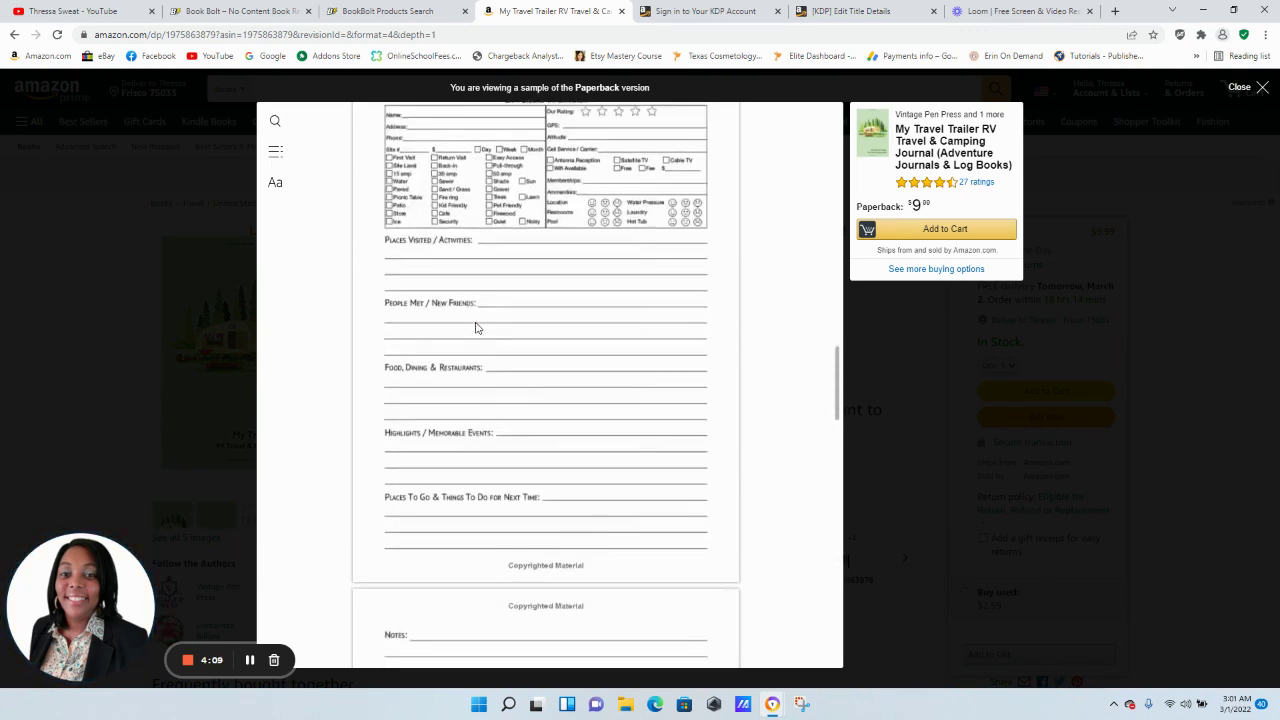
pyautogui.scroll(12, 475, 327)
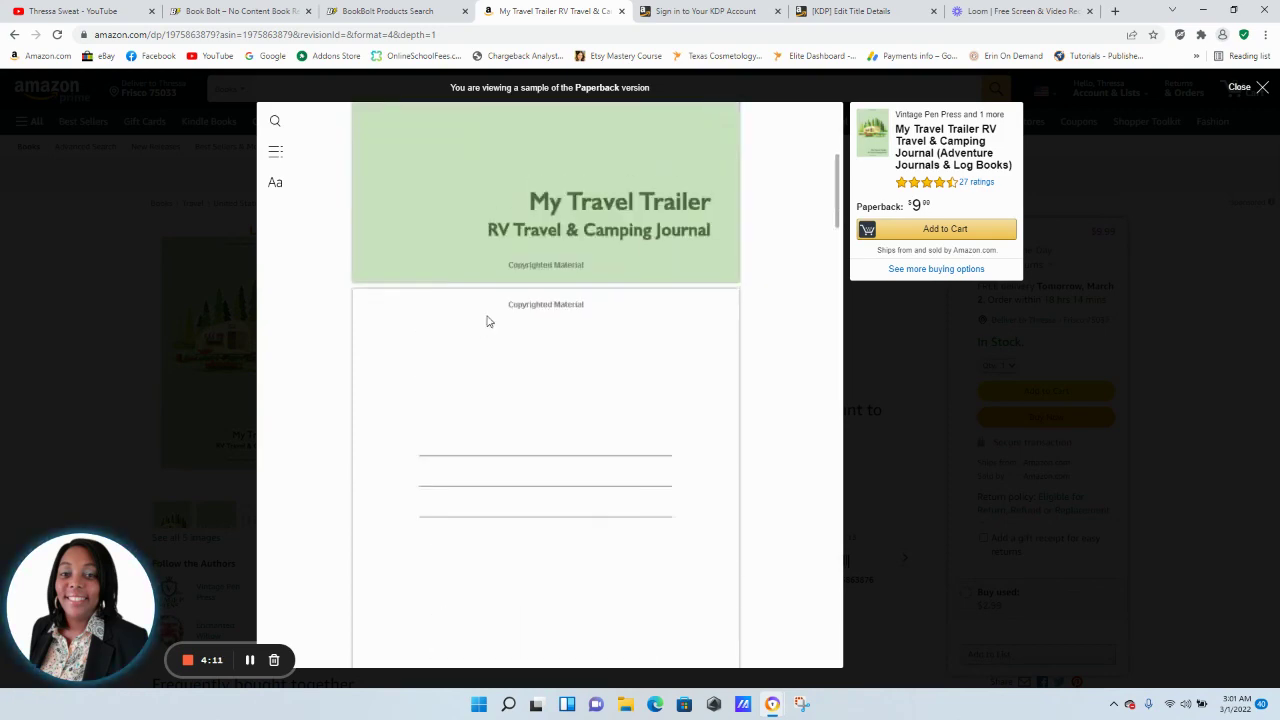
# Close the journal's sample and Amazon page, and review the summary data of the travel product search
pyautogui.click(1262, 88)
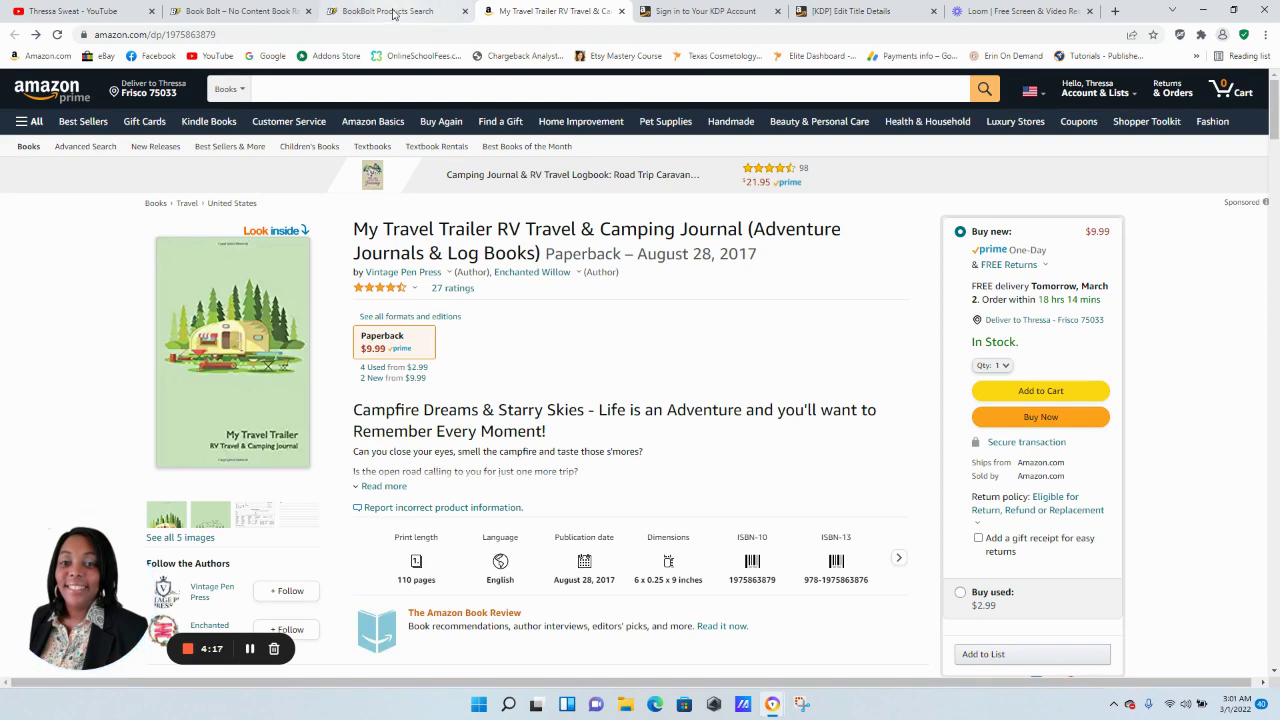
pyautogui.click(621, 11)
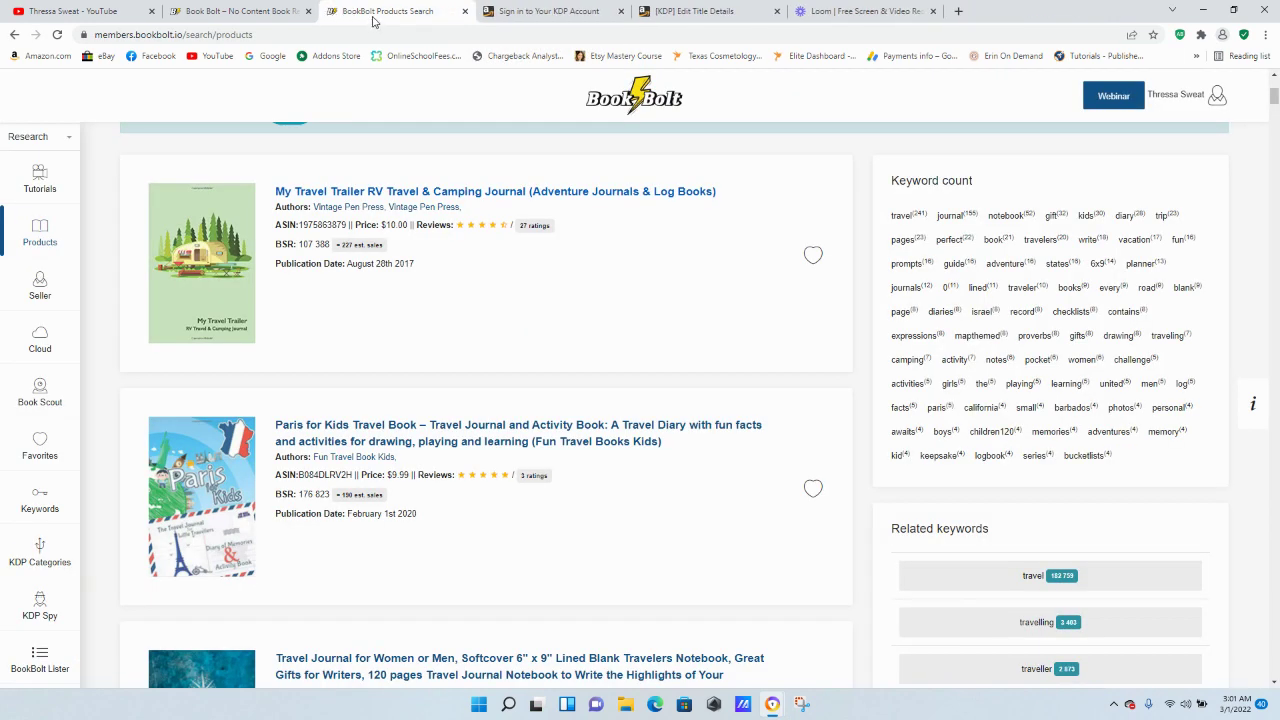
pyautogui.scroll(3, 447, 373)
pyautogui.scroll(1, 447, 374)
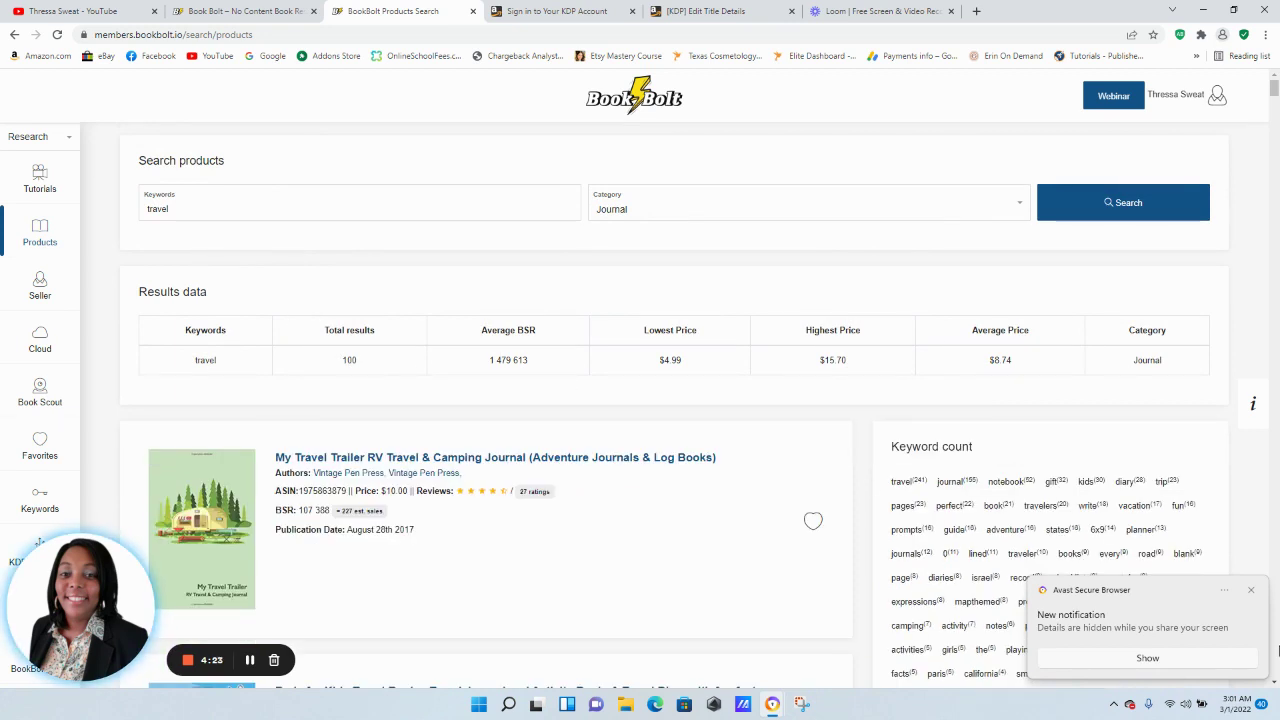
pyautogui.click(1253, 592)
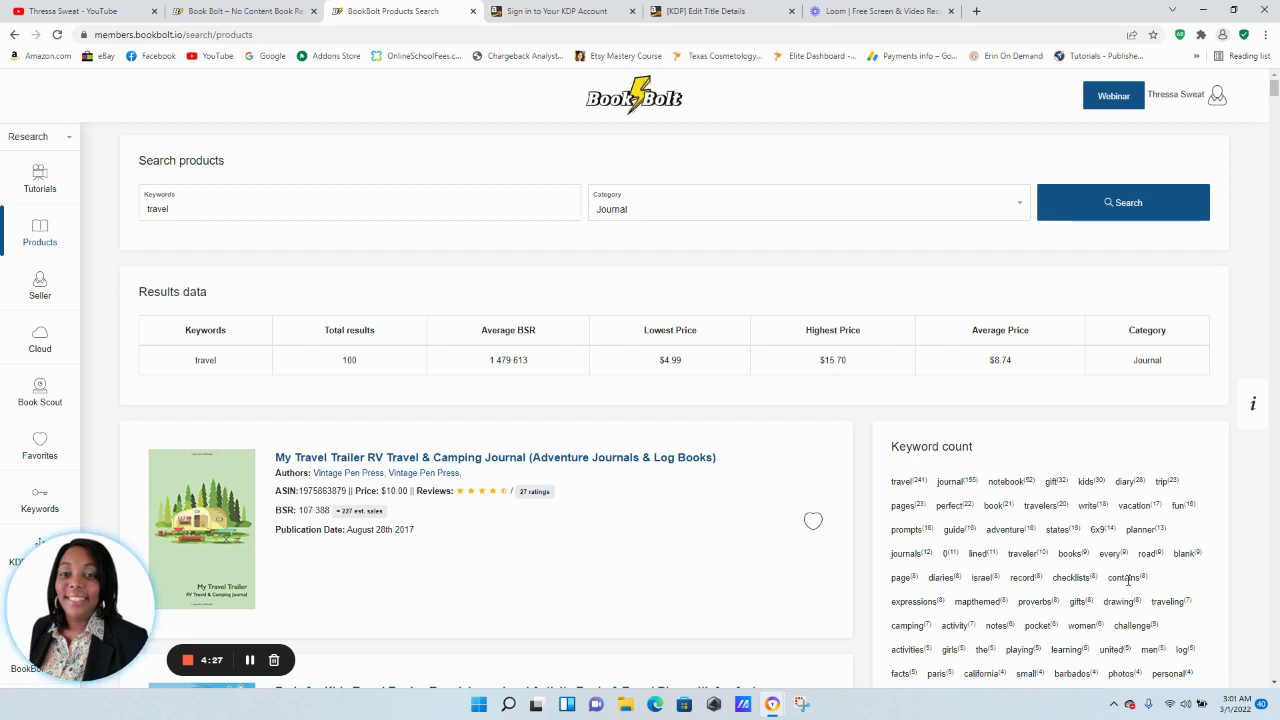
pyautogui.scroll(-1, 733, 495)
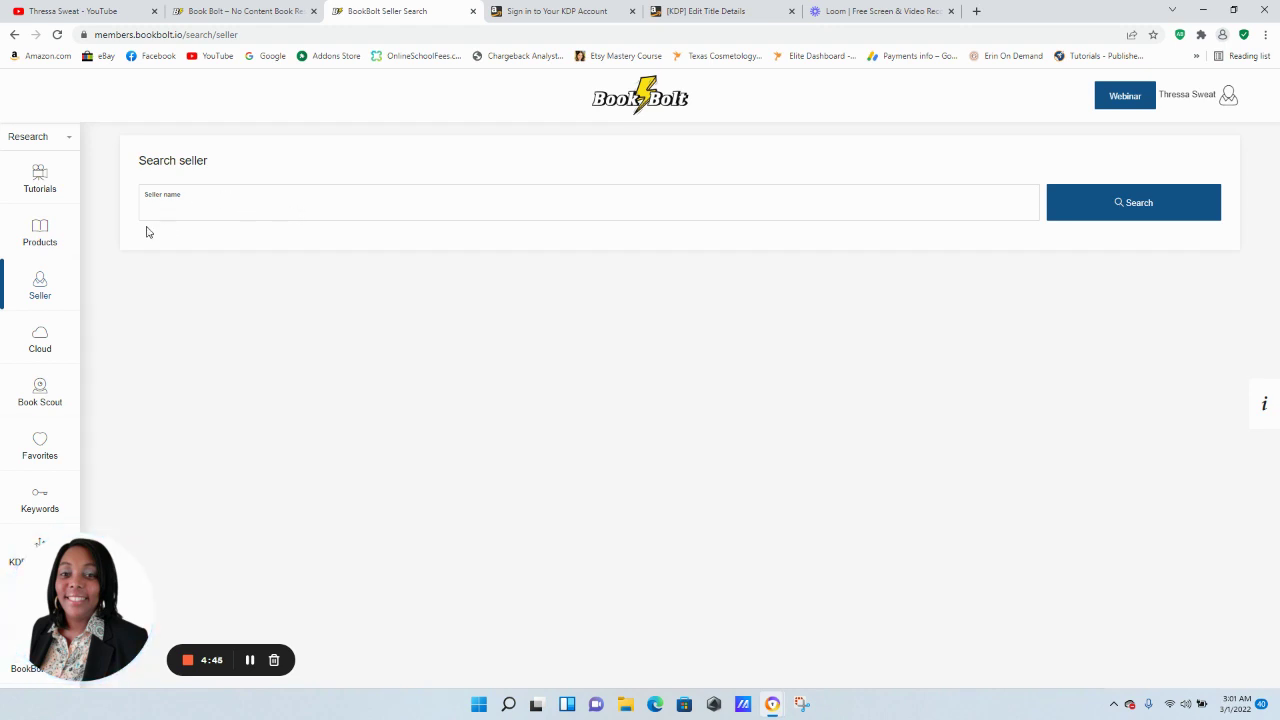
# Copy the author name Vintage Pen Press from the My Travel Trailer journal's Amazon listing and close the listing
pyautogui.click(44, 242)
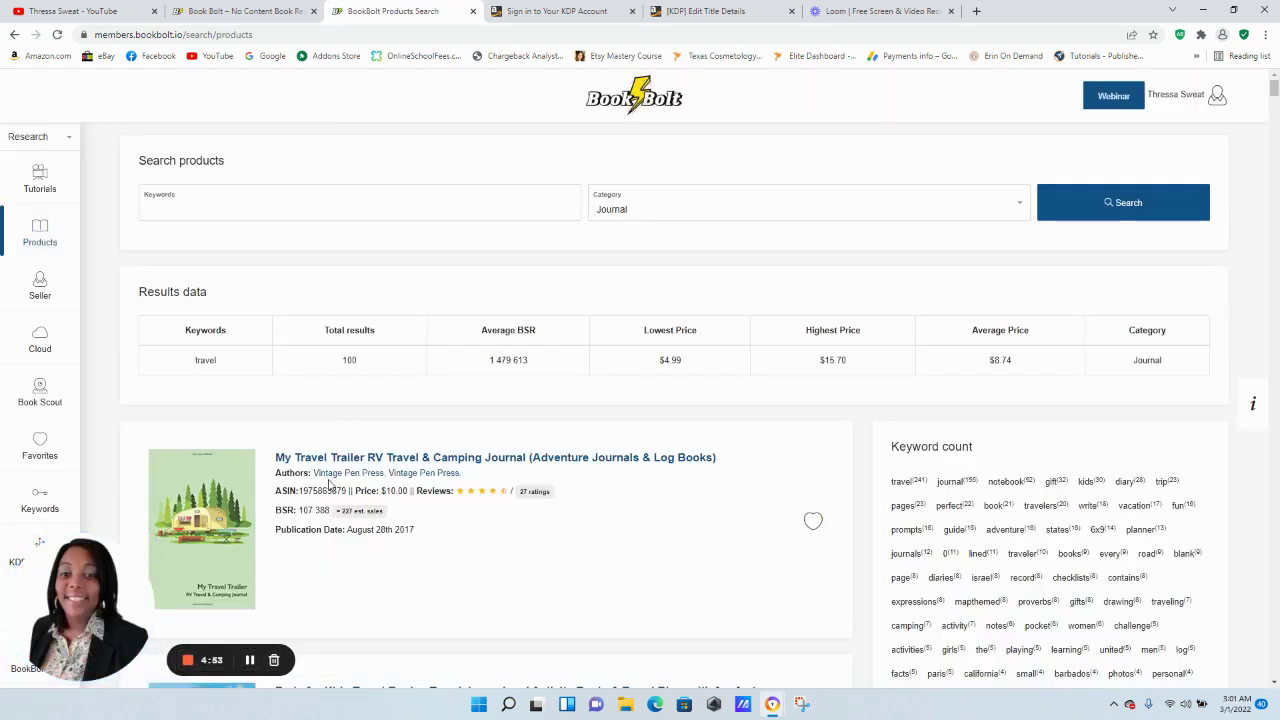
pyautogui.click(331, 459)
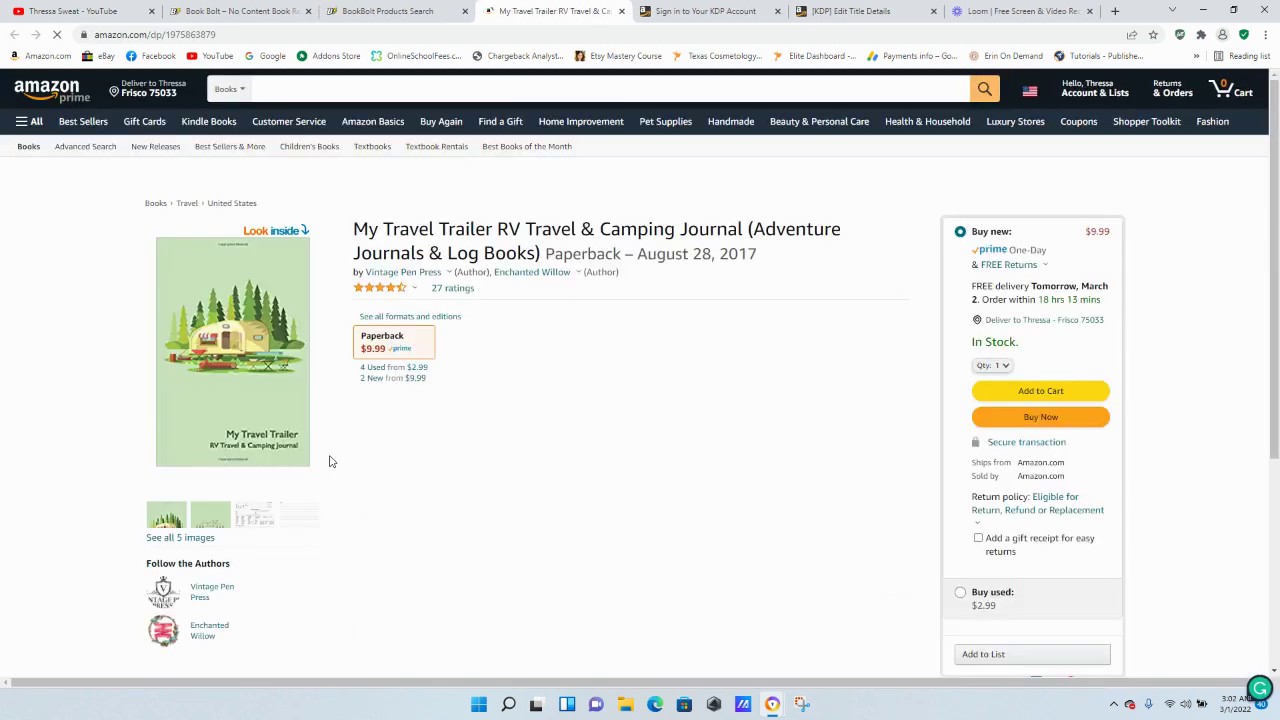
pyautogui.moveTo(400, 272)
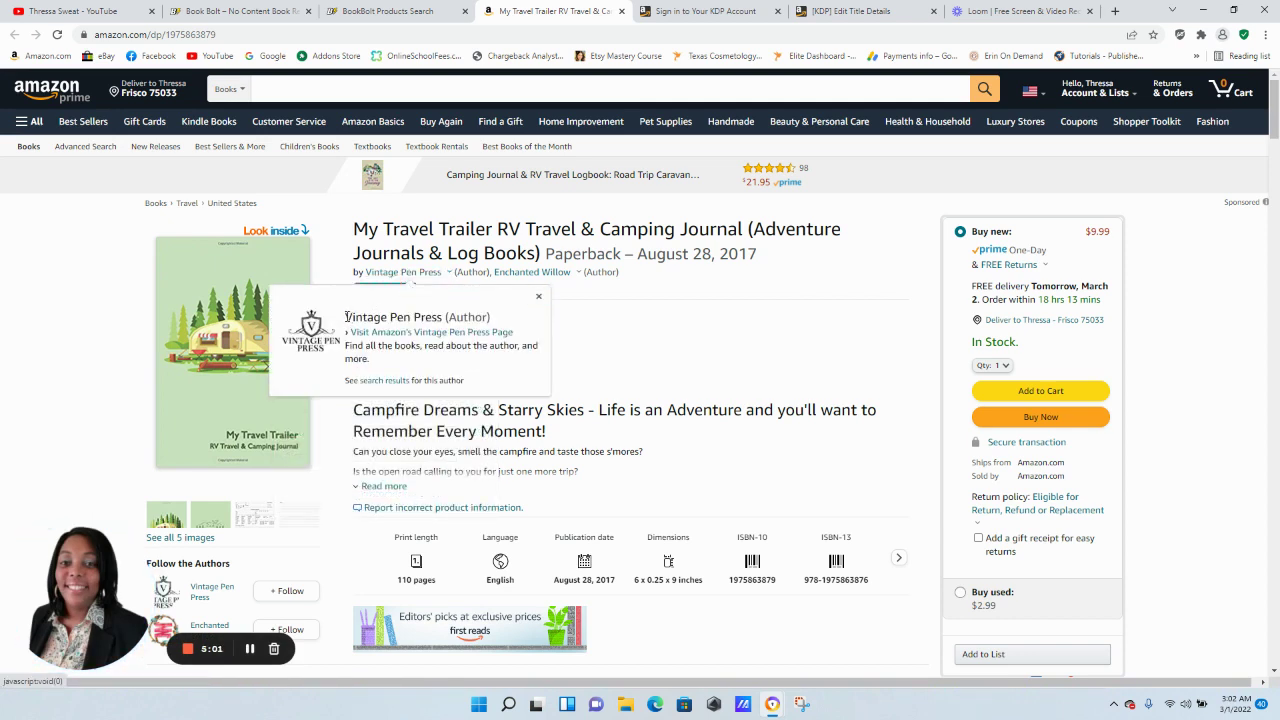
pyautogui.moveTo(346, 316); pyautogui.dragTo(449, 318)
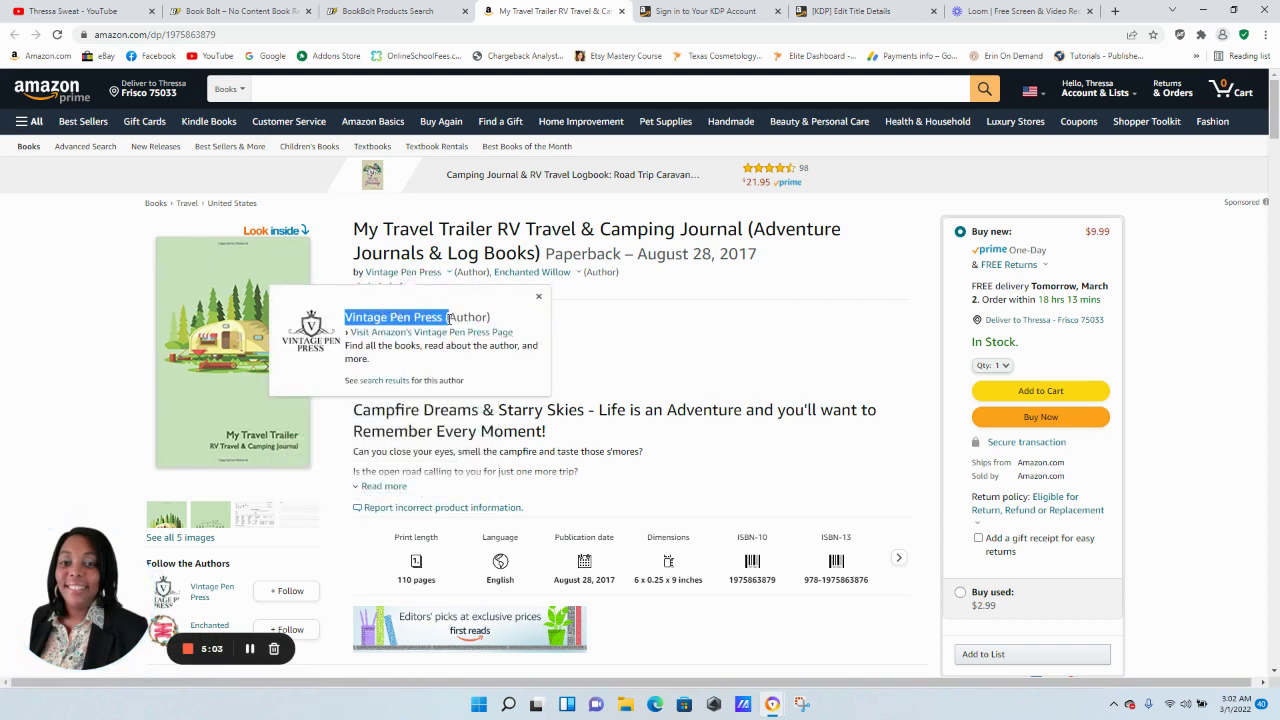
pyautogui.rightClick(449, 318)
pyautogui.click(465, 331)
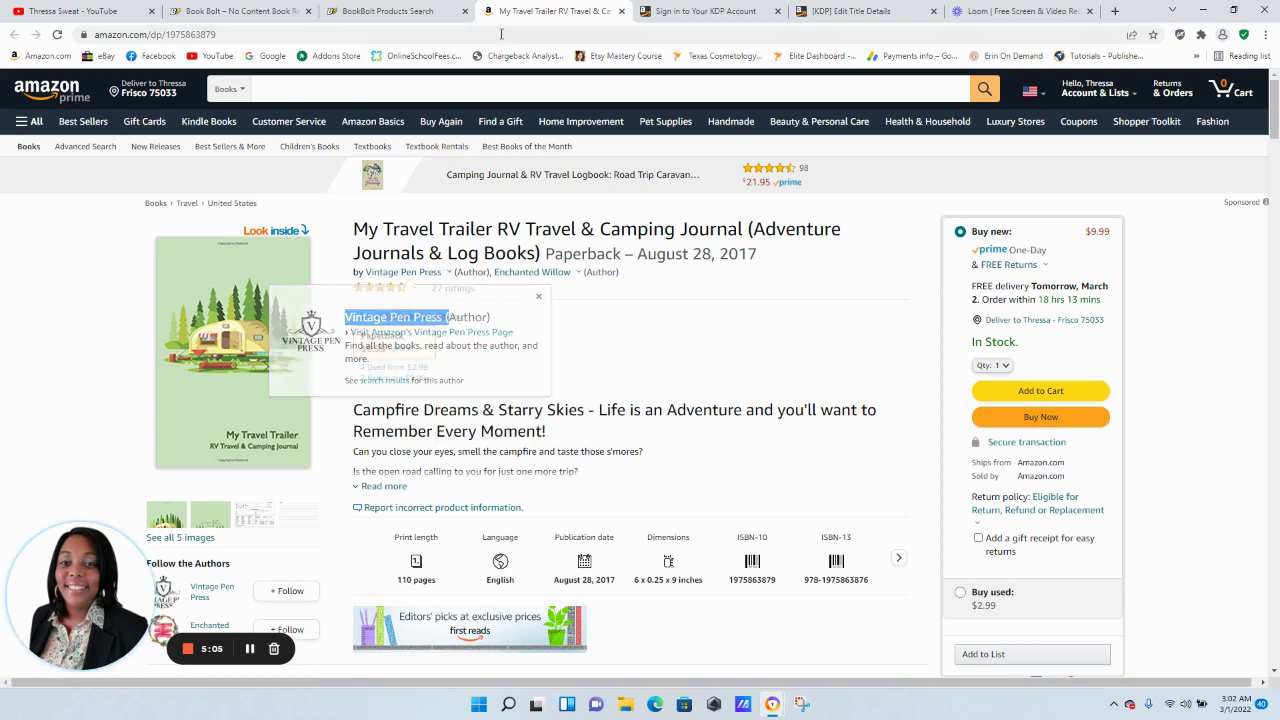
pyautogui.click(621, 11)
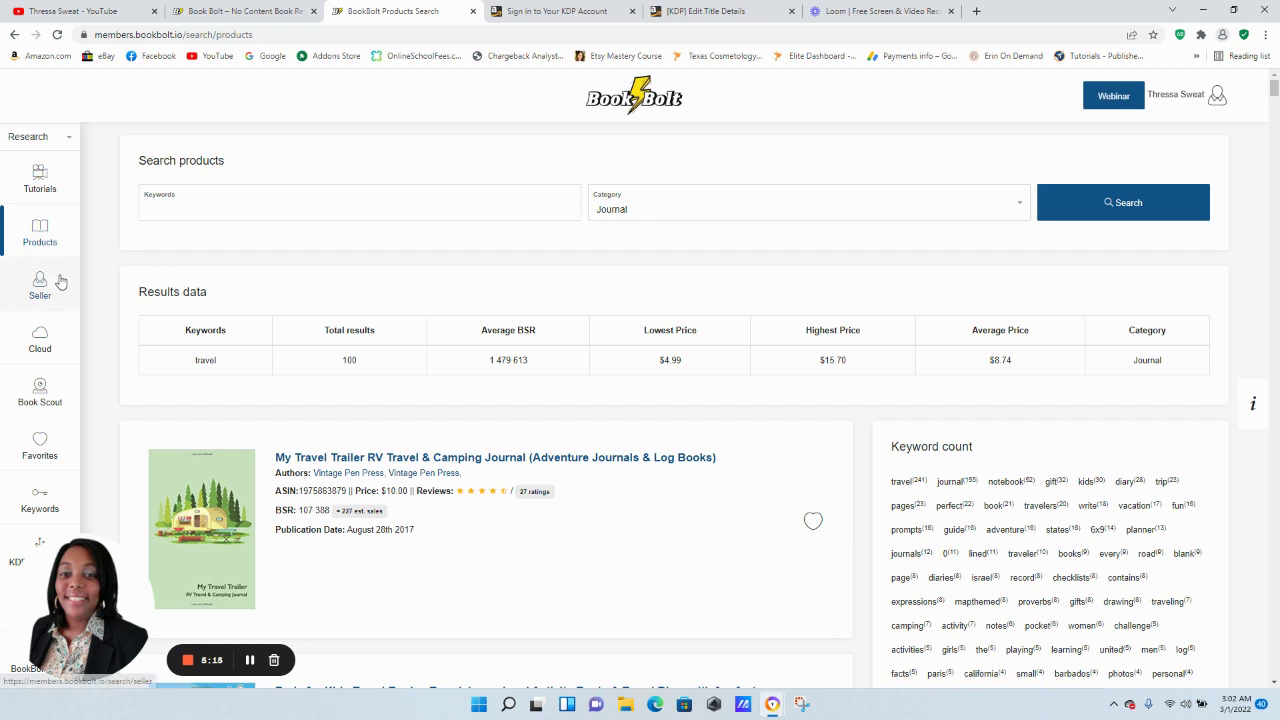
# Run a seller search for "Vintage Pen Press"
pyautogui.click(42, 283)
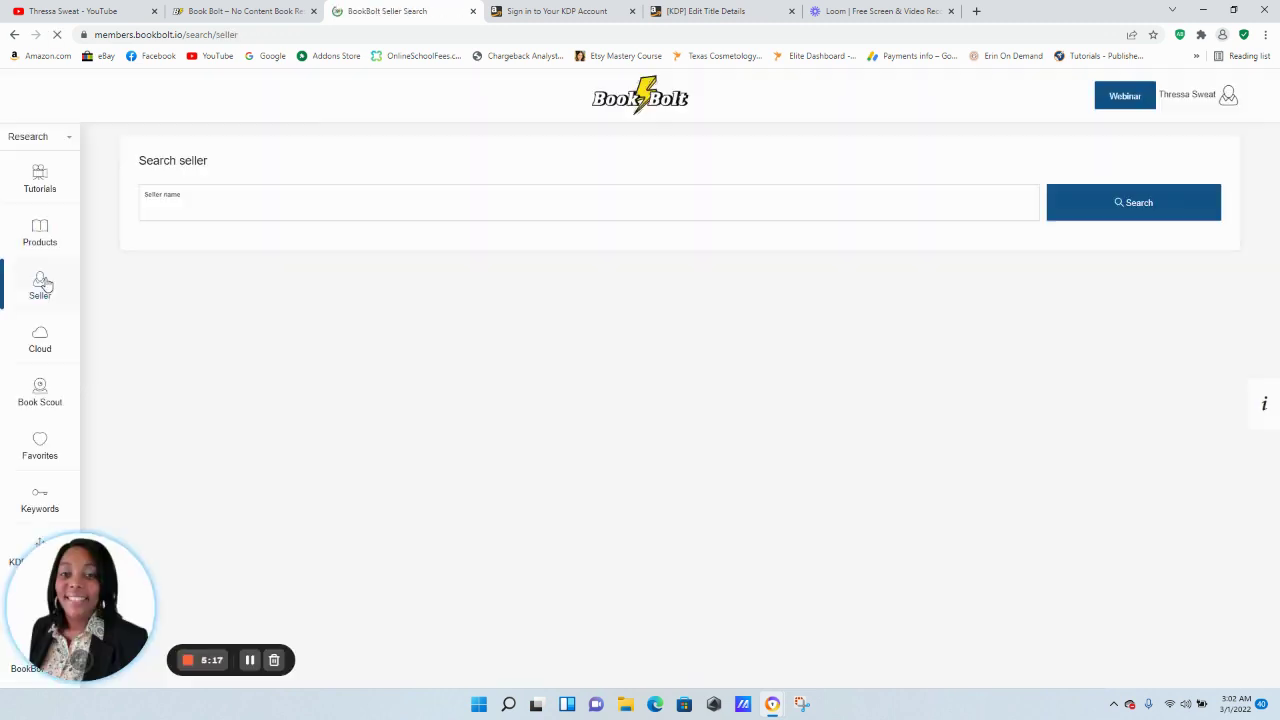
pyautogui.click(212, 204)
pyautogui.rightClick(211, 204)
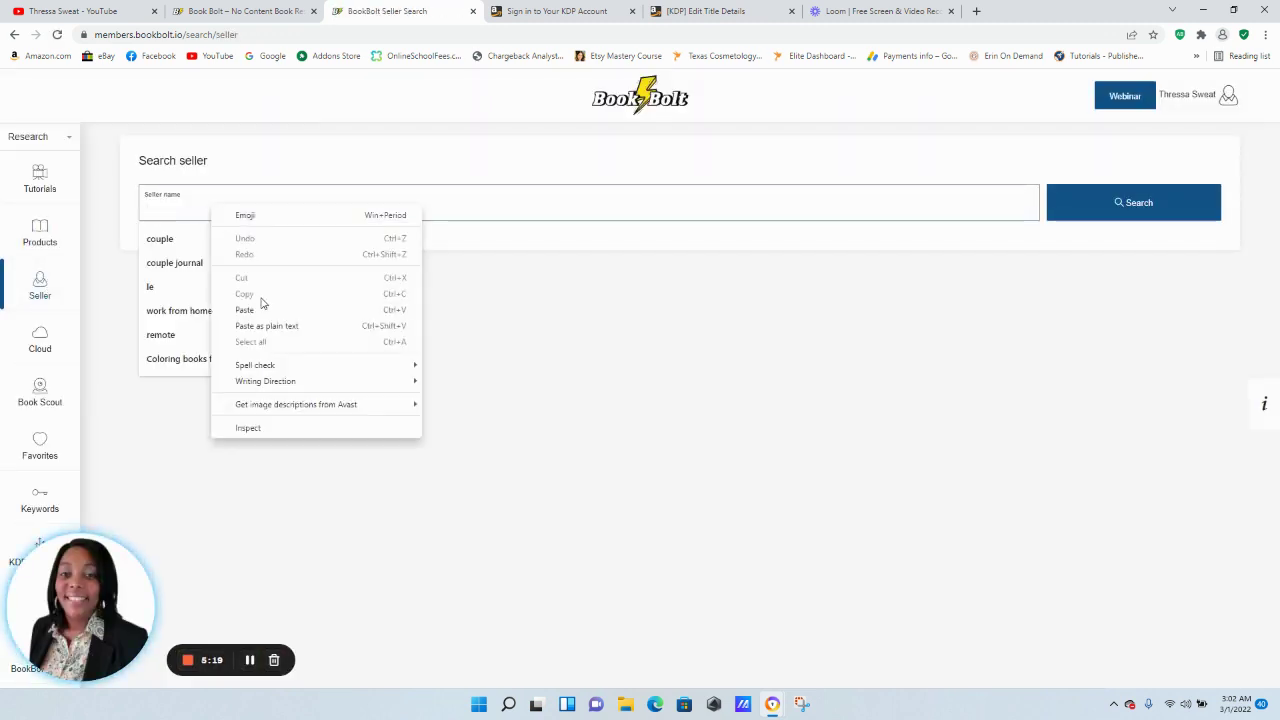
pyautogui.click(263, 307)
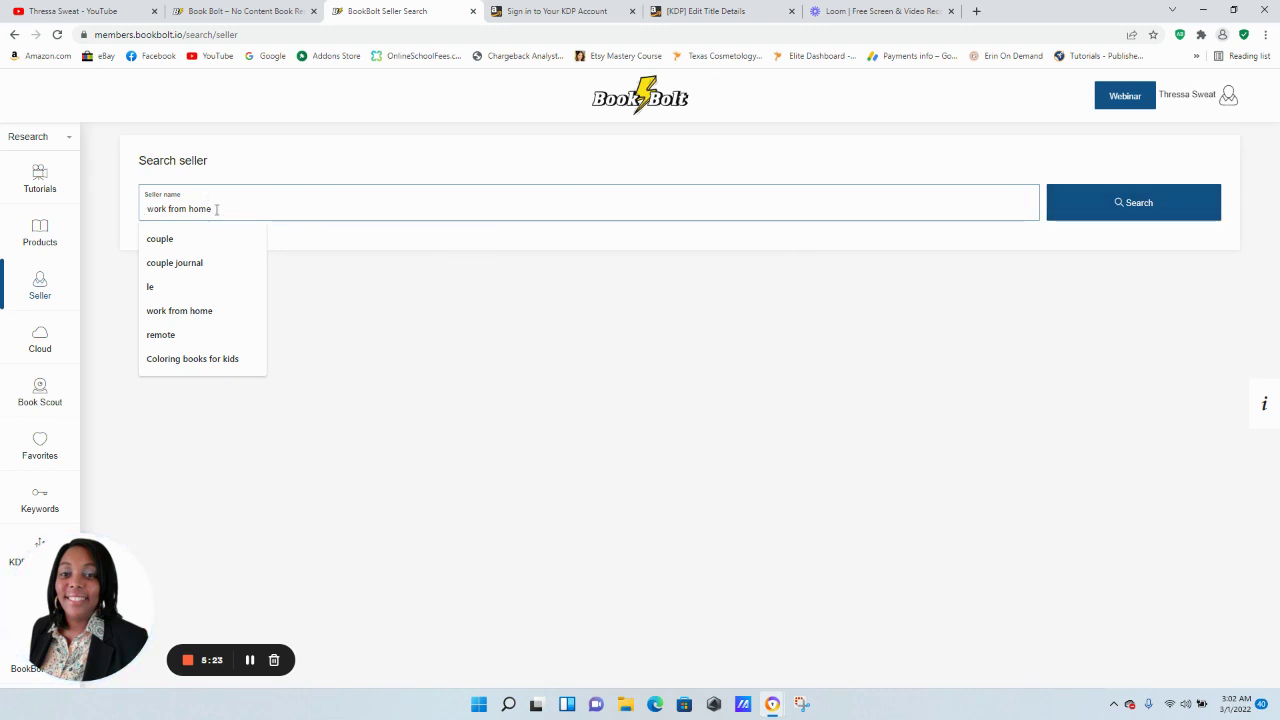
pyautogui.hotkey('ctrl', 'a')
pyautogui.hotkey('ctrl', 'v')
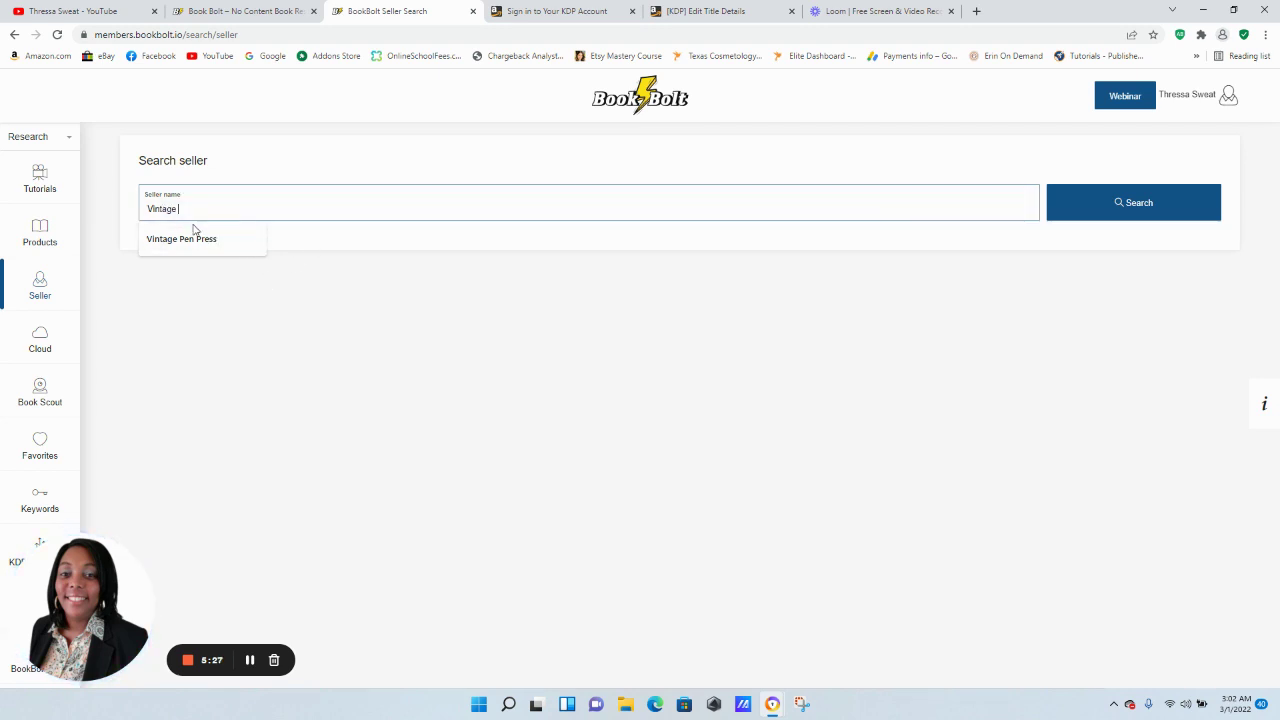
pyautogui.click(195, 242)
pyautogui.click(1162, 200)
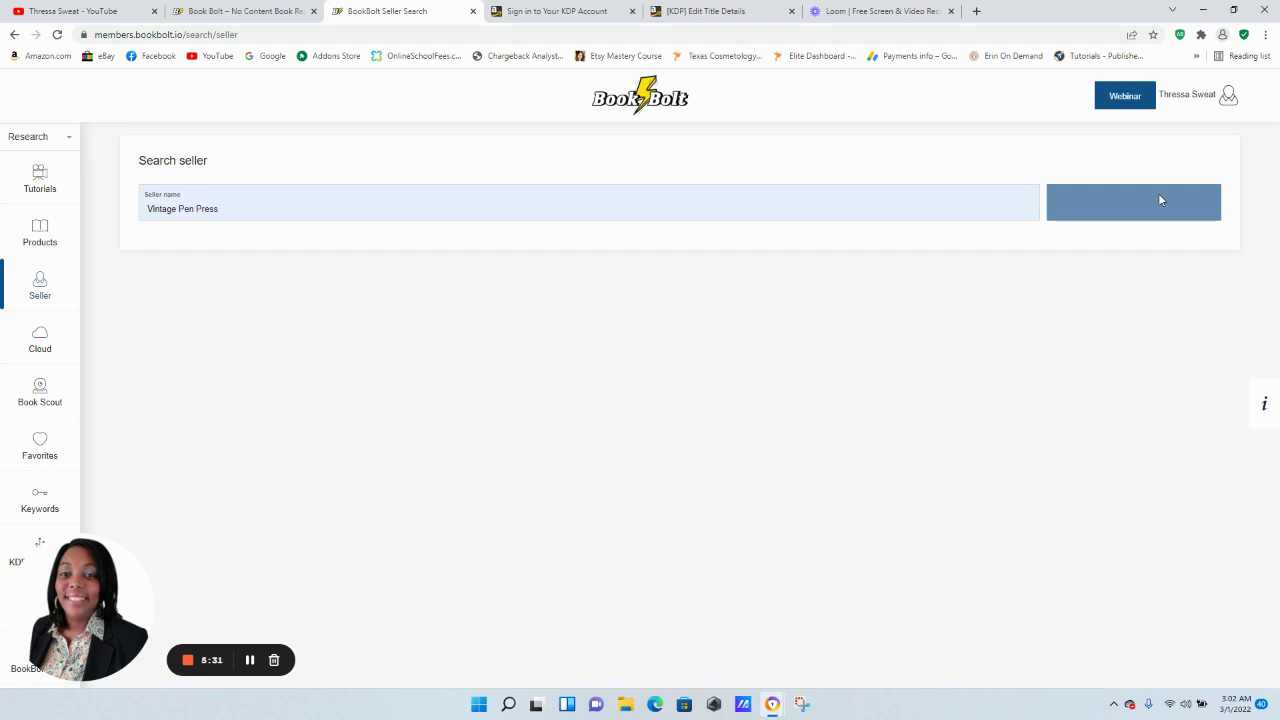
# Examine the seller's books, including their prices, BSR and ratings, along with the related keywords
pyautogui.scroll(-3, 831, 211)
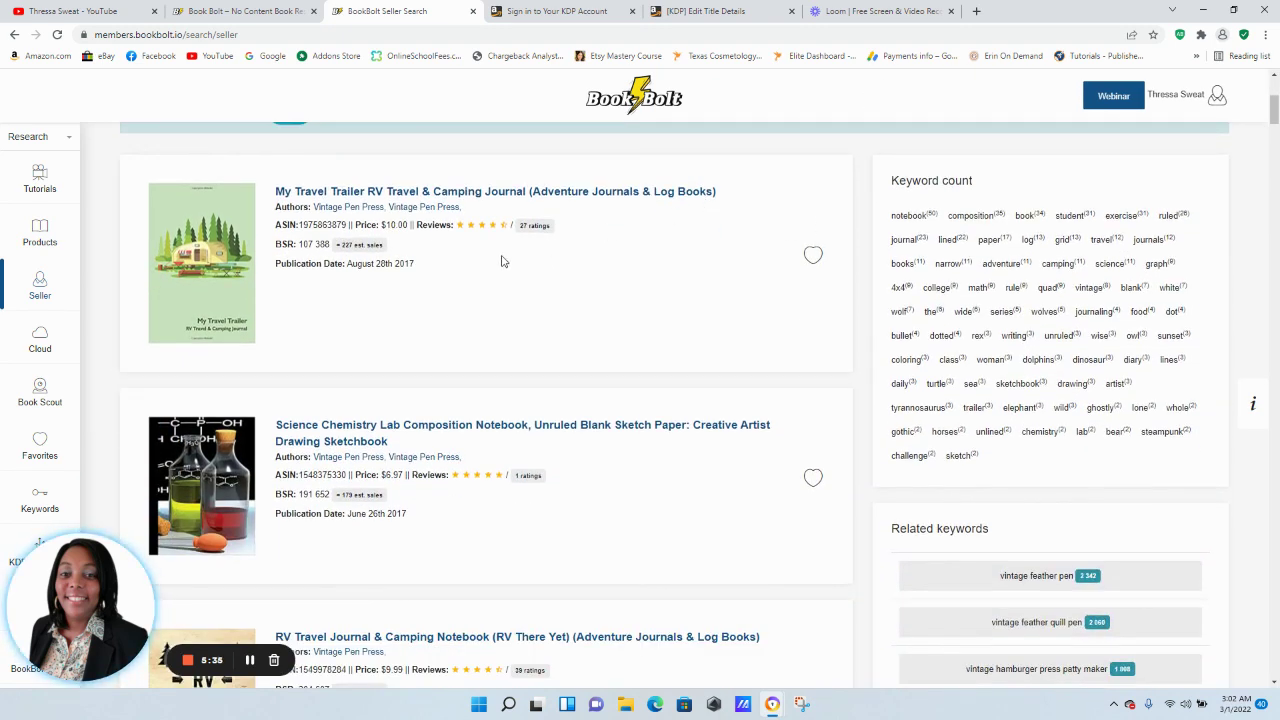
pyautogui.scroll(-1, 503, 261)
pyautogui.scroll(-2, 259, 341)
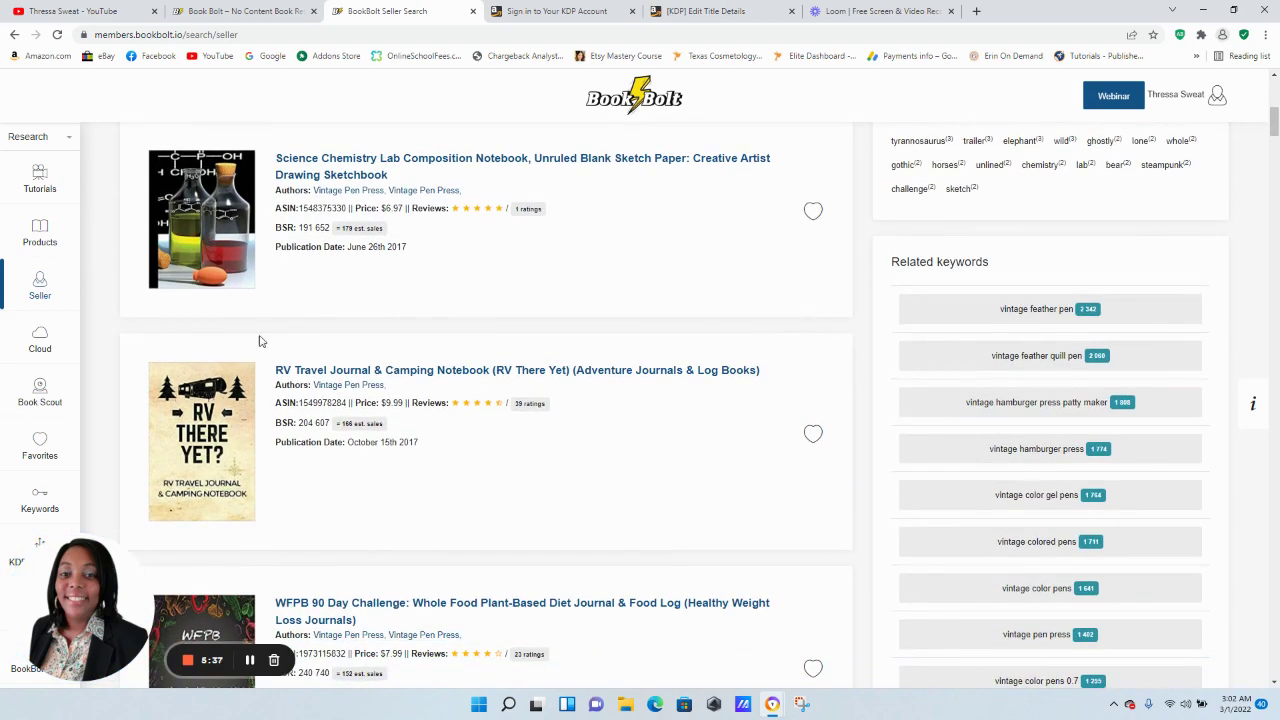
pyautogui.scroll(-6, 259, 341)
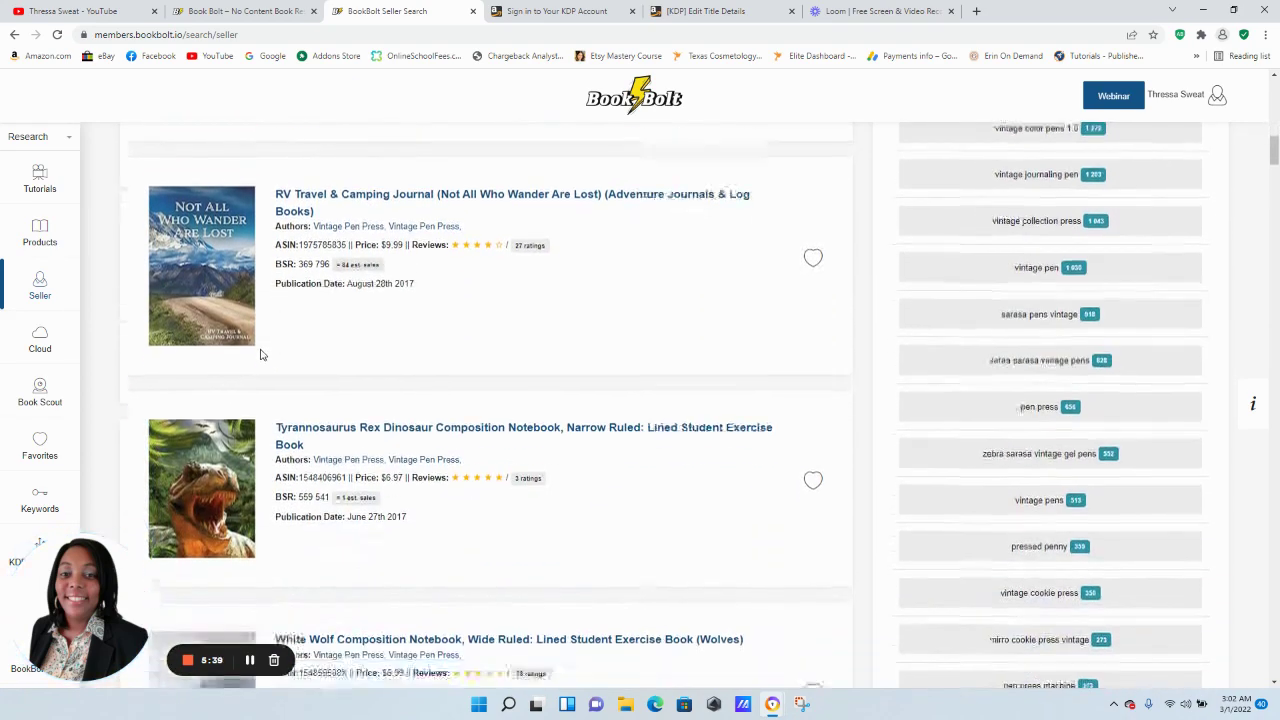
pyautogui.scroll(-1, 260, 354)
pyautogui.scroll(3, 262, 353)
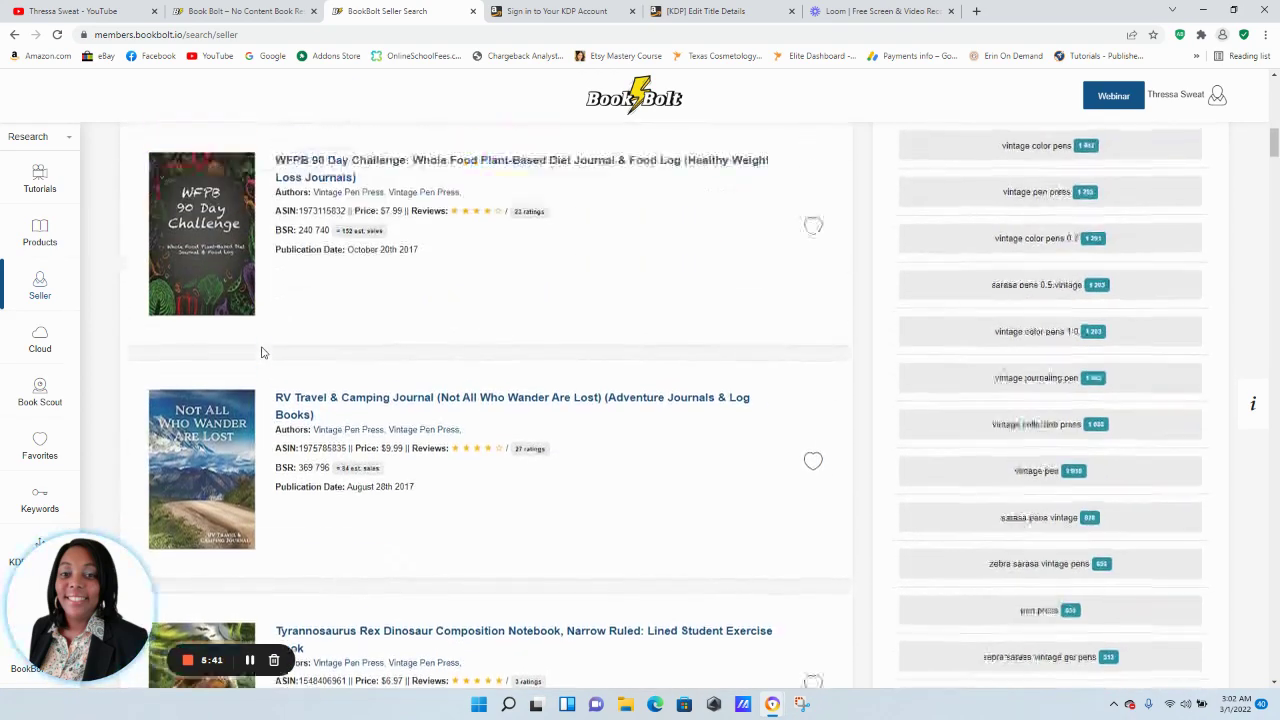
pyautogui.scroll(3, 262, 352)
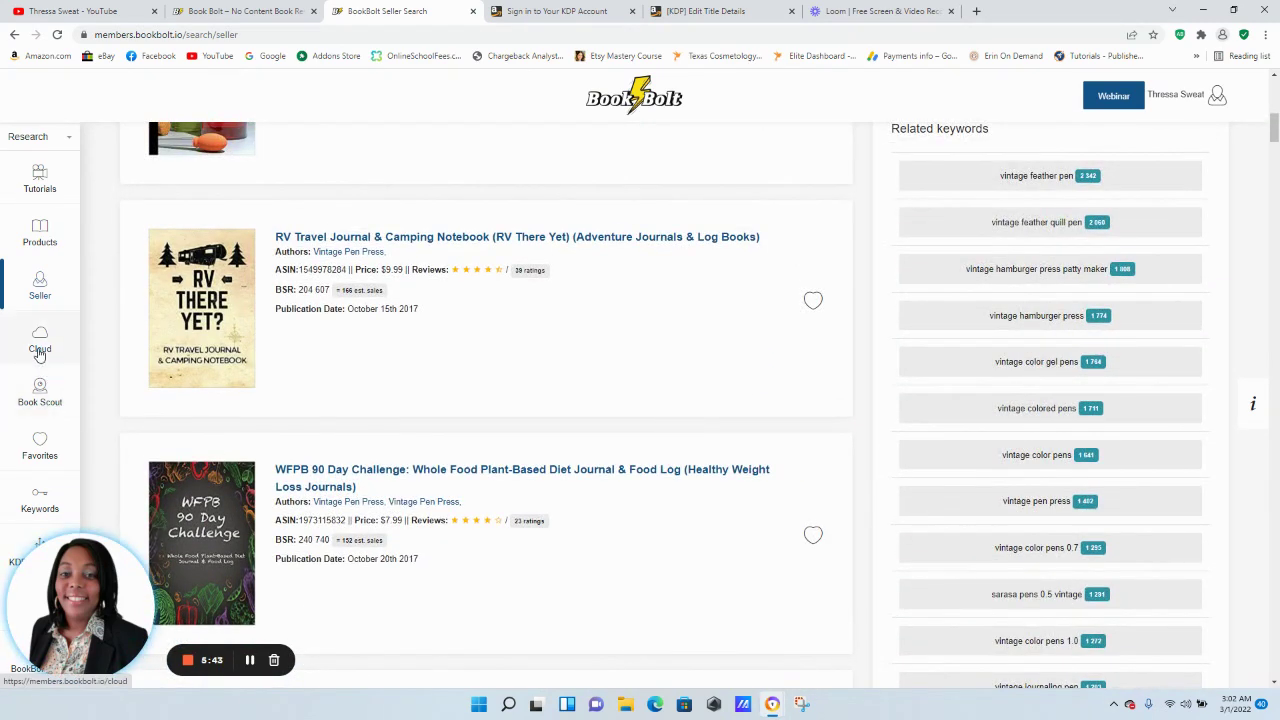
# Open the Cloud research page and set its category to Journal
pyautogui.click(39, 351)
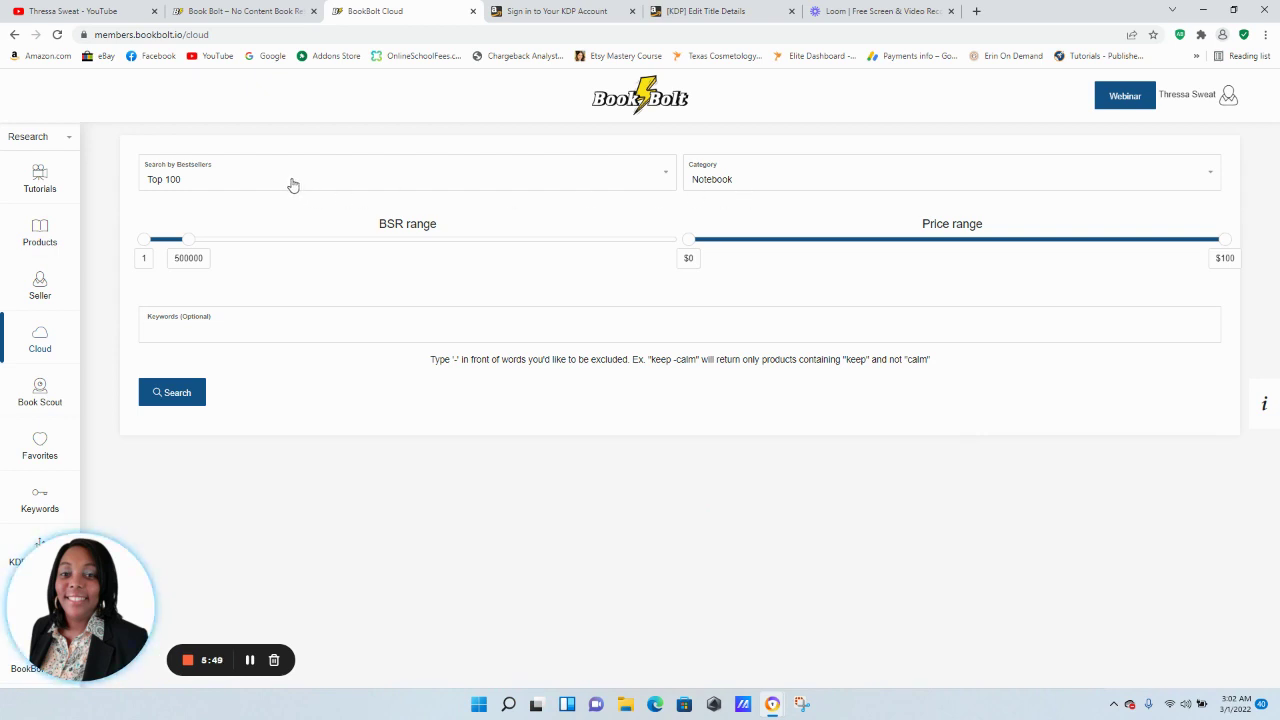
pyautogui.click(904, 180)
pyautogui.click(760, 247)
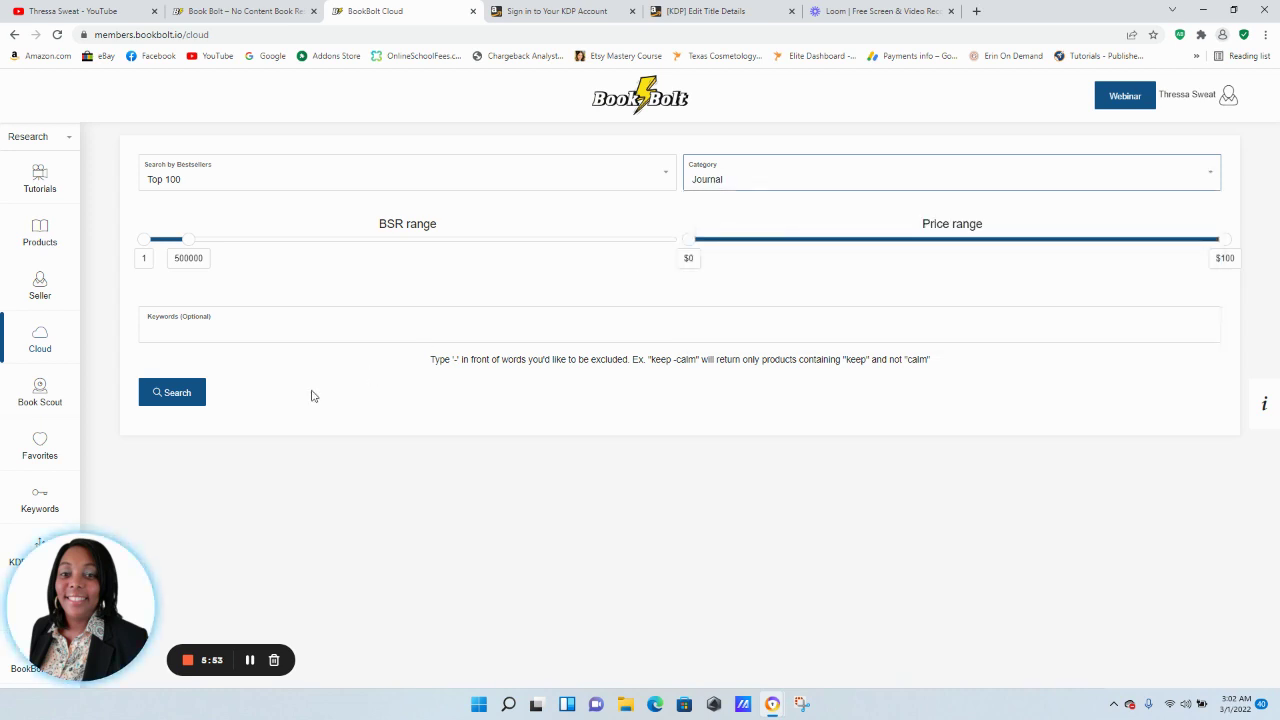
# Run the cloud search for Top 100 journals and examine the listed books' covers, prices, BSR, ratings and estimated monthly sales
pyautogui.click(173, 394)
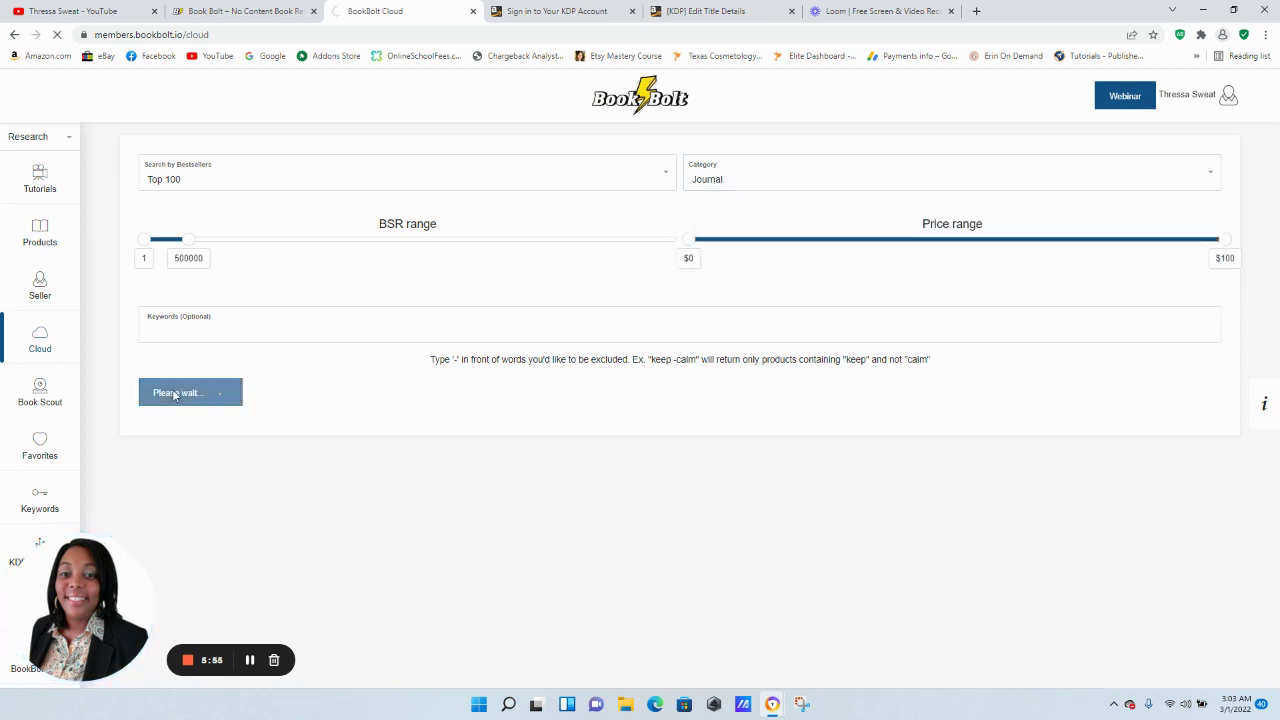
pyautogui.scroll(-2, 330, 388)
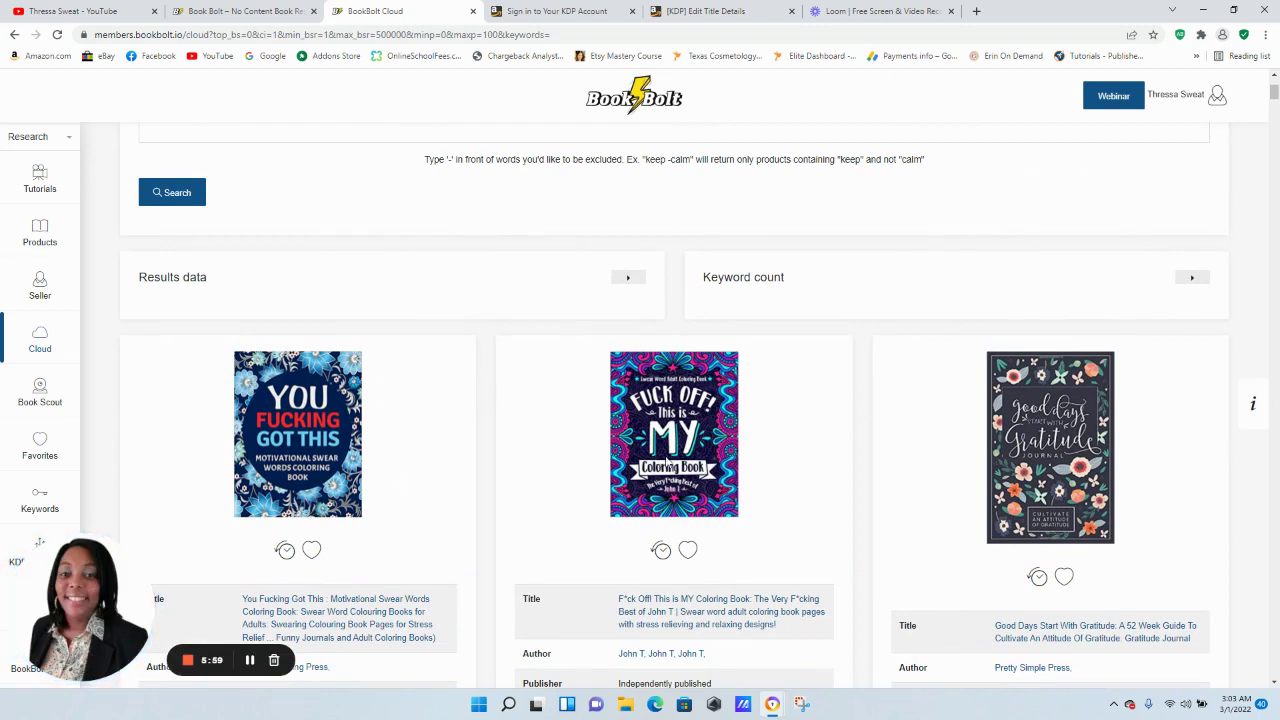
pyautogui.scroll(-1, 807, 444)
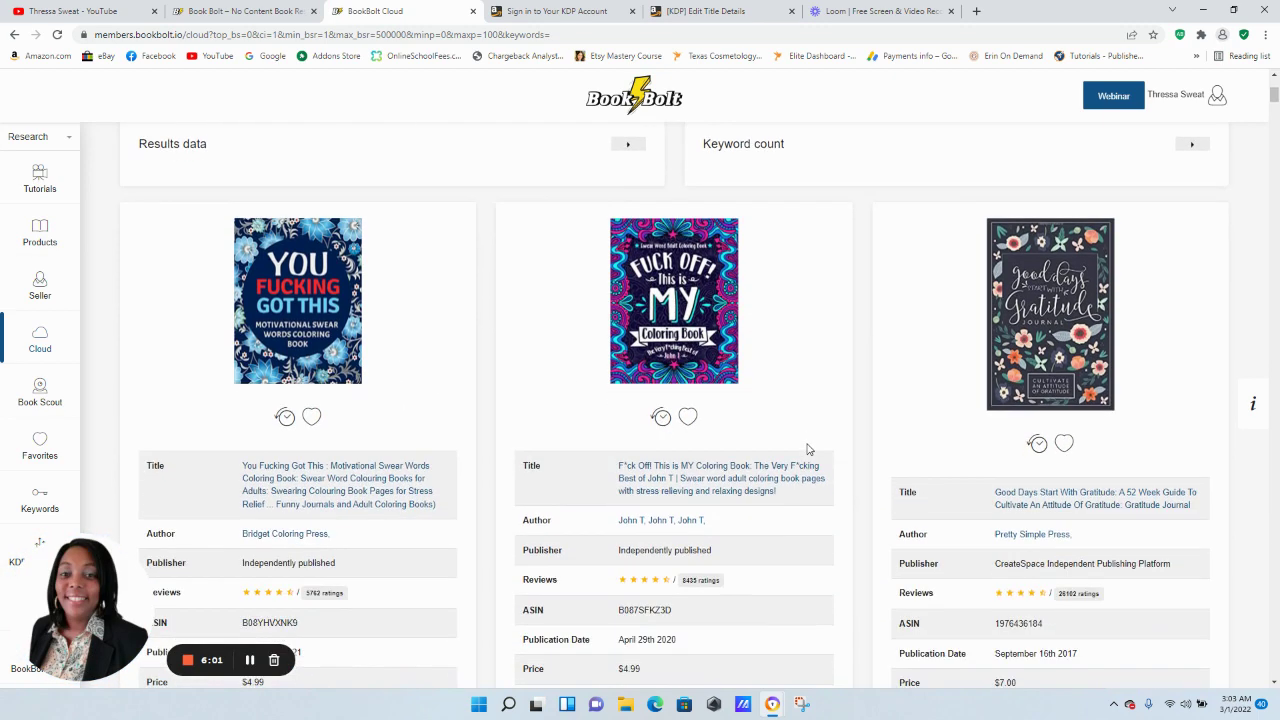
pyautogui.scroll(-1, 812, 446)
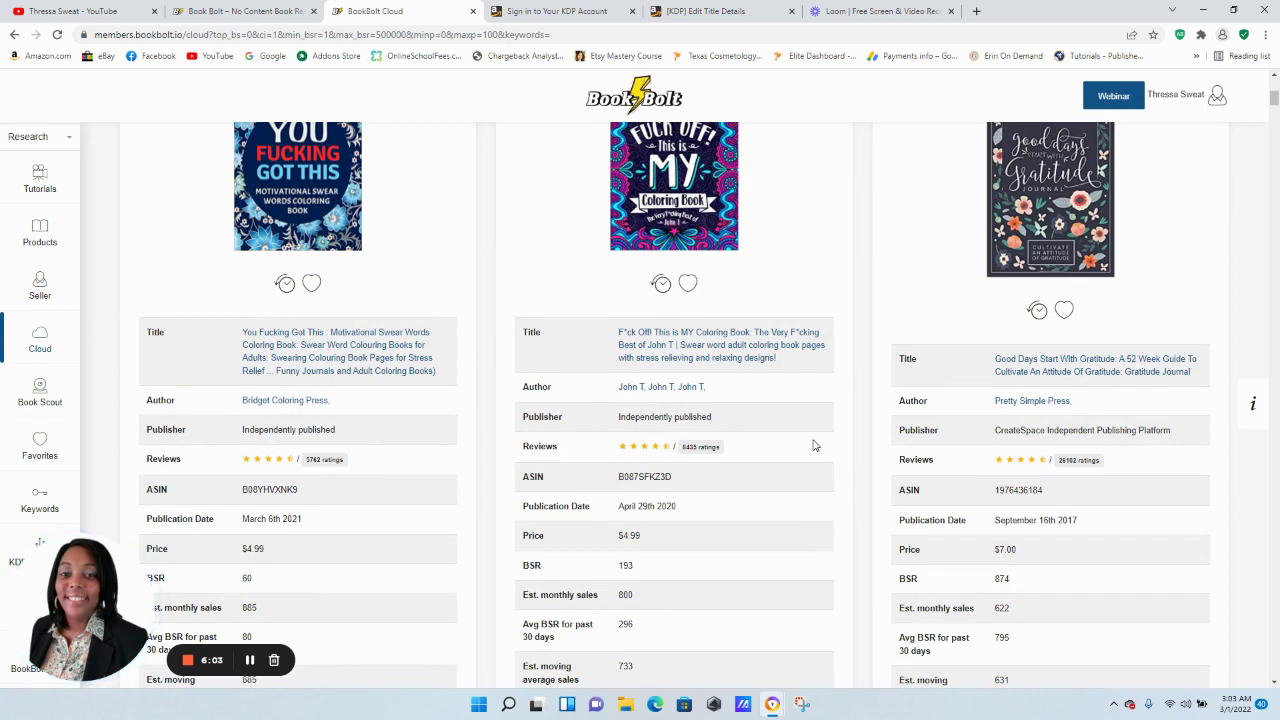
pyautogui.scroll(2, 813, 445)
pyautogui.scroll(-1, 924, 396)
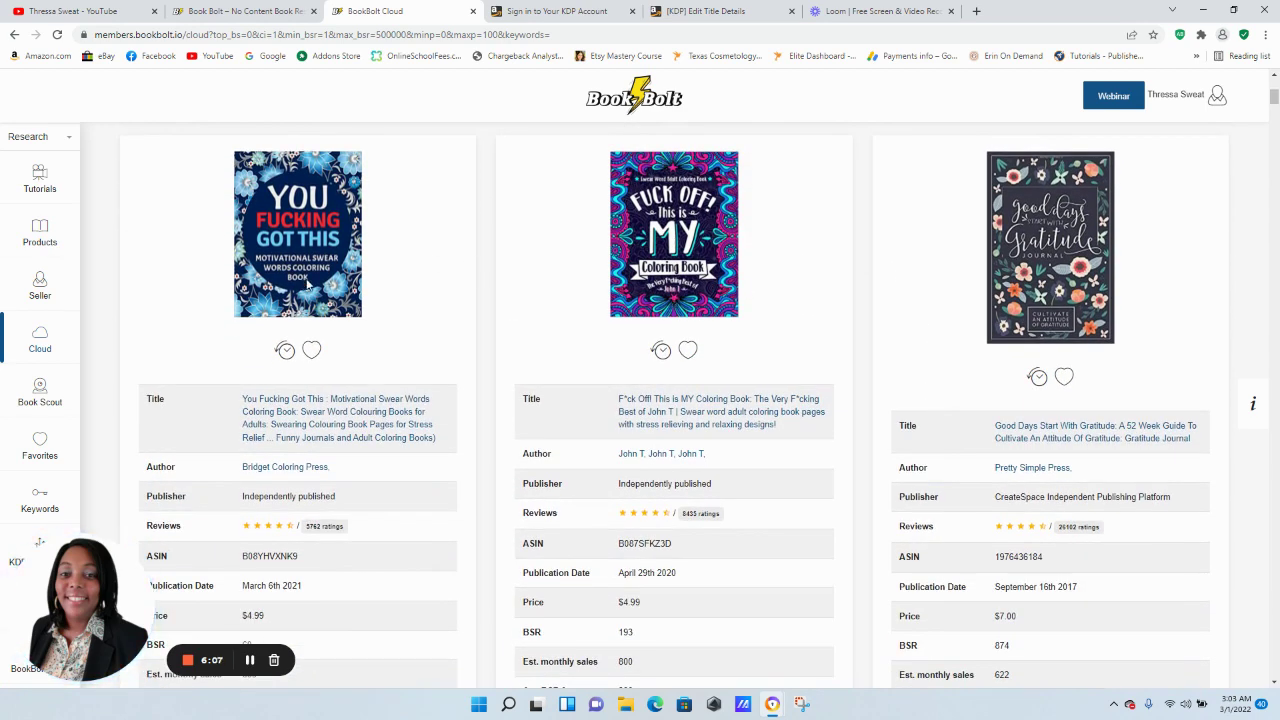
pyautogui.scroll(-2, 308, 285)
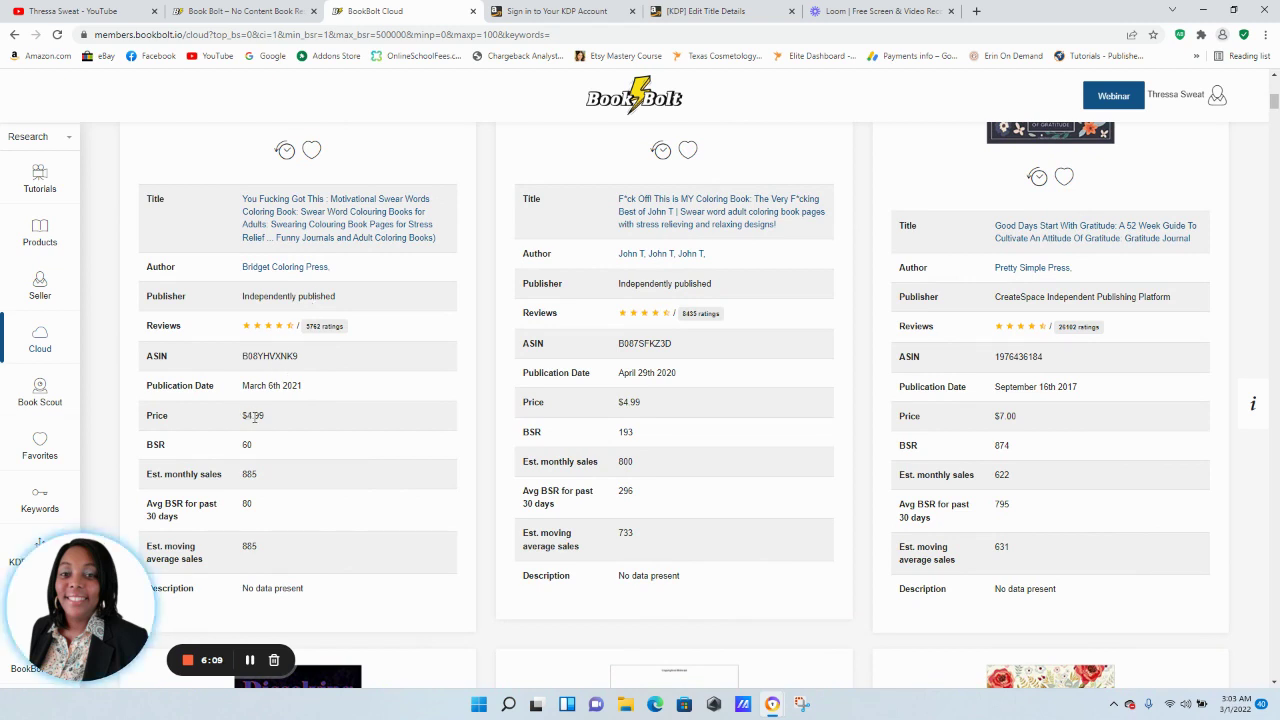
pyautogui.scroll(-1, 272, 430)
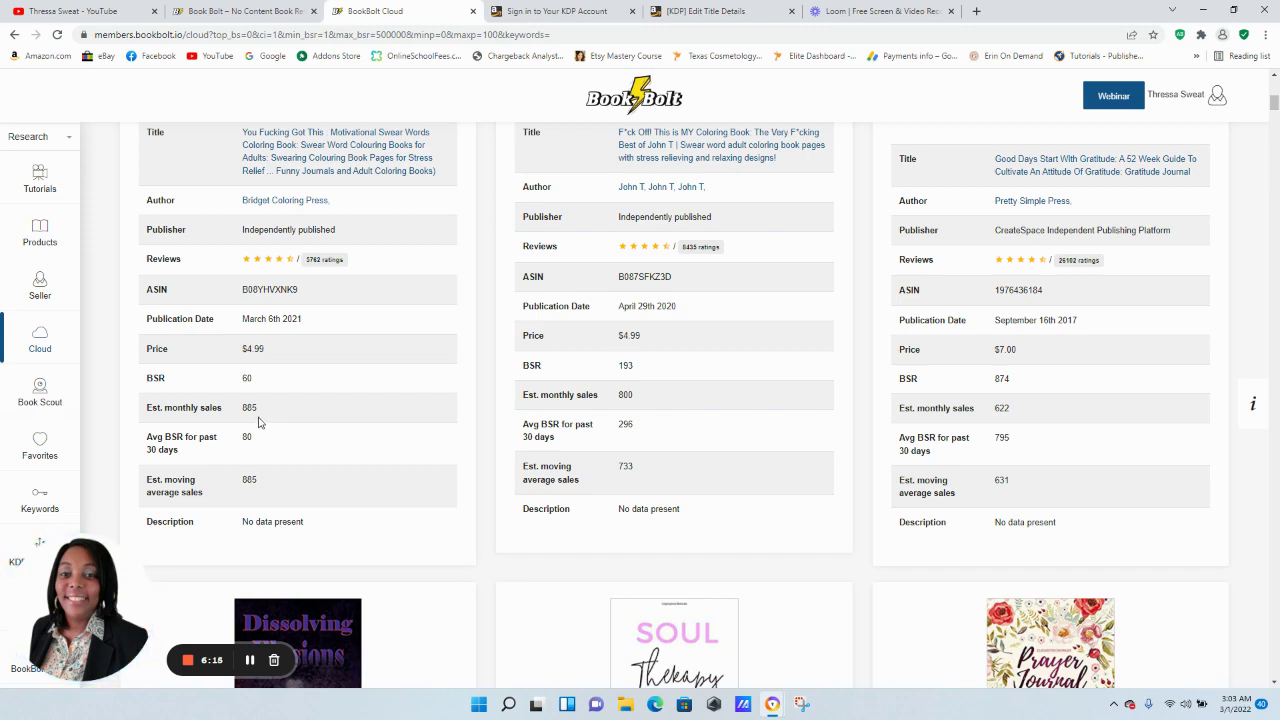
pyautogui.scroll(4, 262, 418)
pyautogui.scroll(-3, 300, 420)
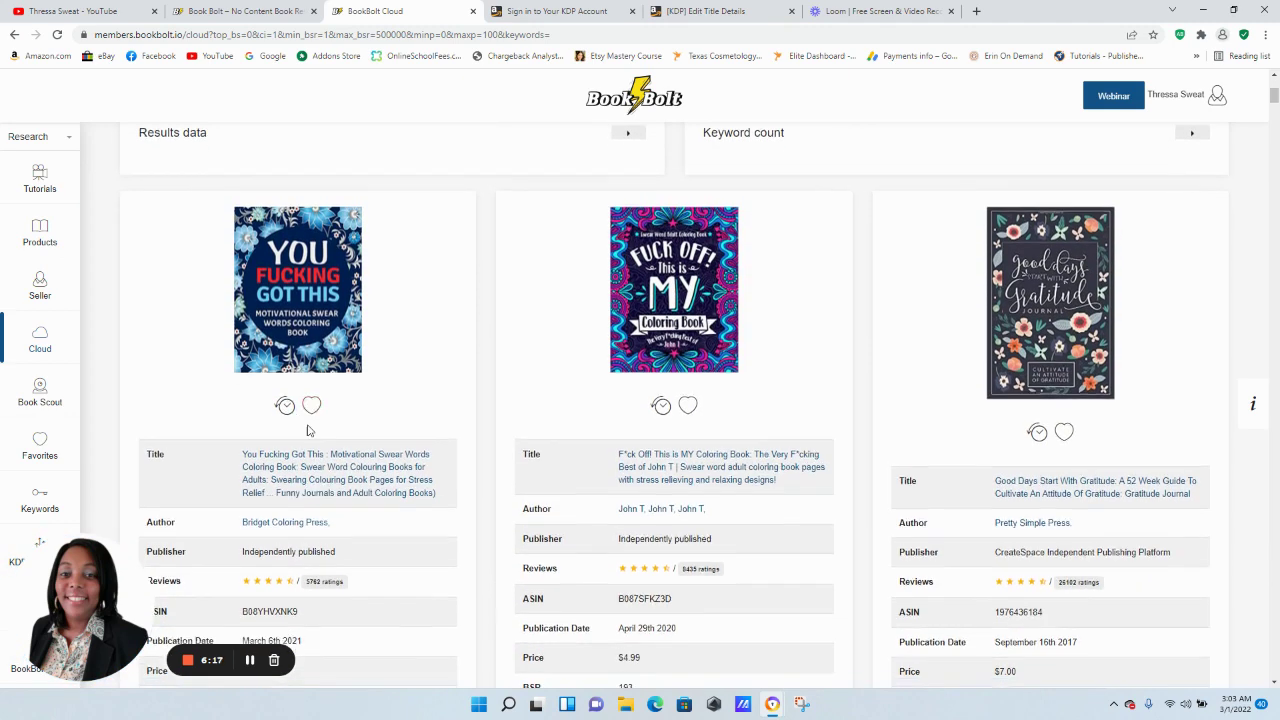
pyautogui.scroll(-1, 310, 431)
pyautogui.scroll(3, 310, 432)
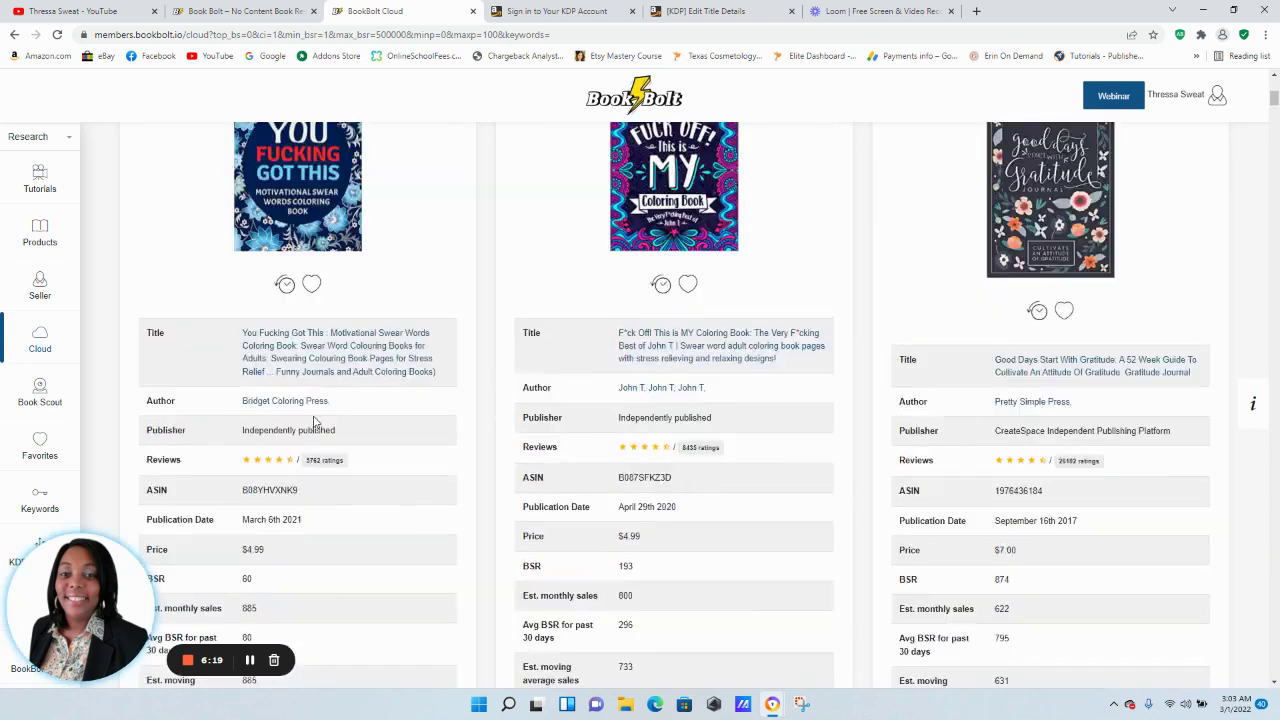
pyautogui.scroll(-1, 655, 330)
pyautogui.scroll(-1, 657, 352)
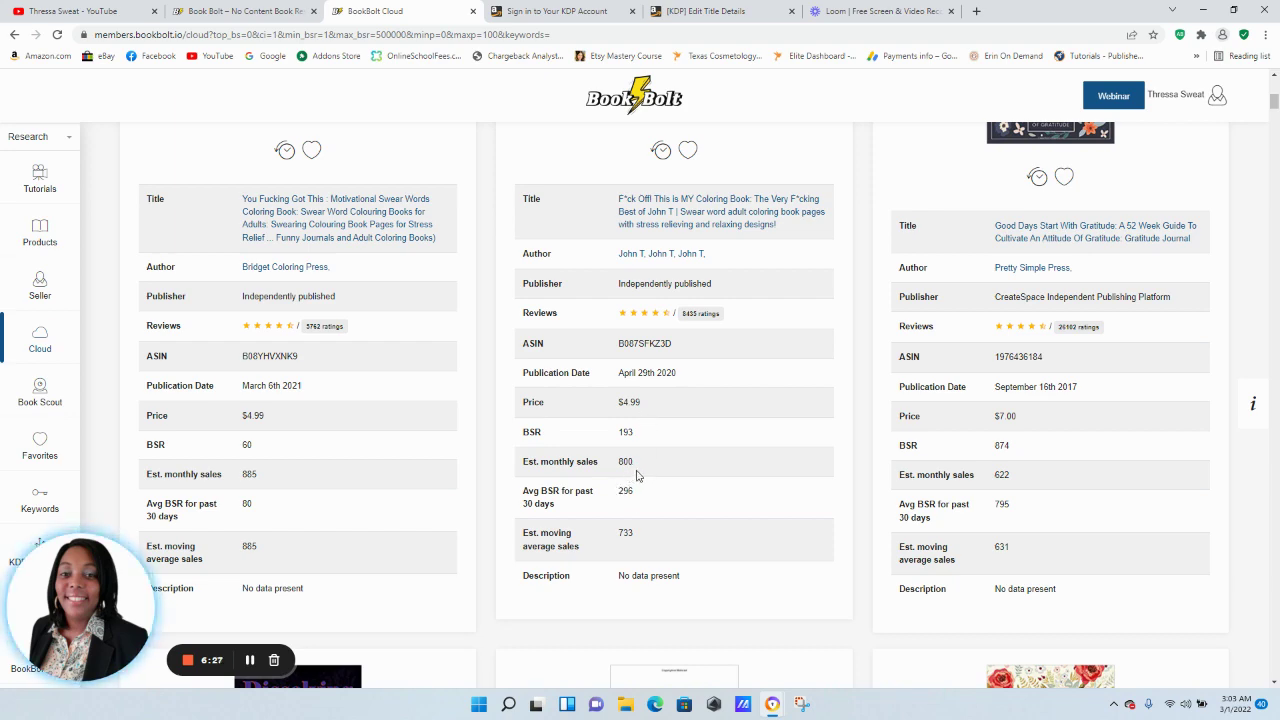
pyautogui.scroll(3, 1275, 415)
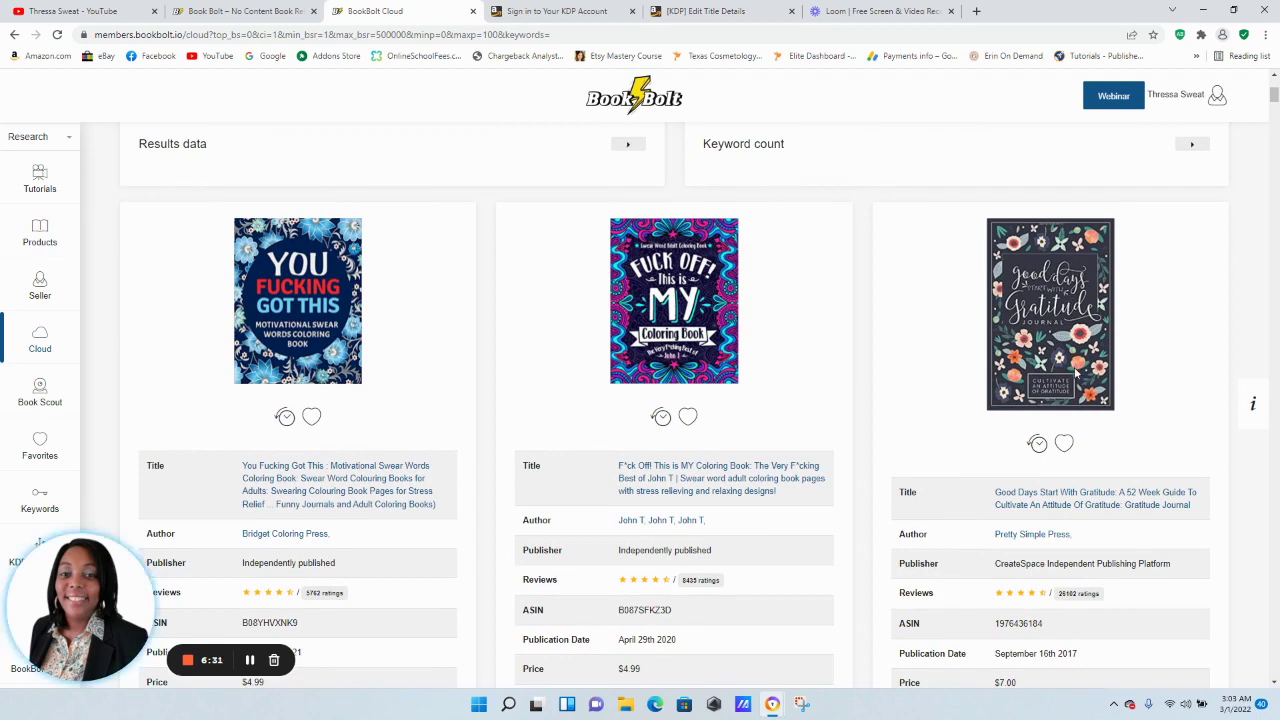
pyautogui.scroll(-3, 1077, 372)
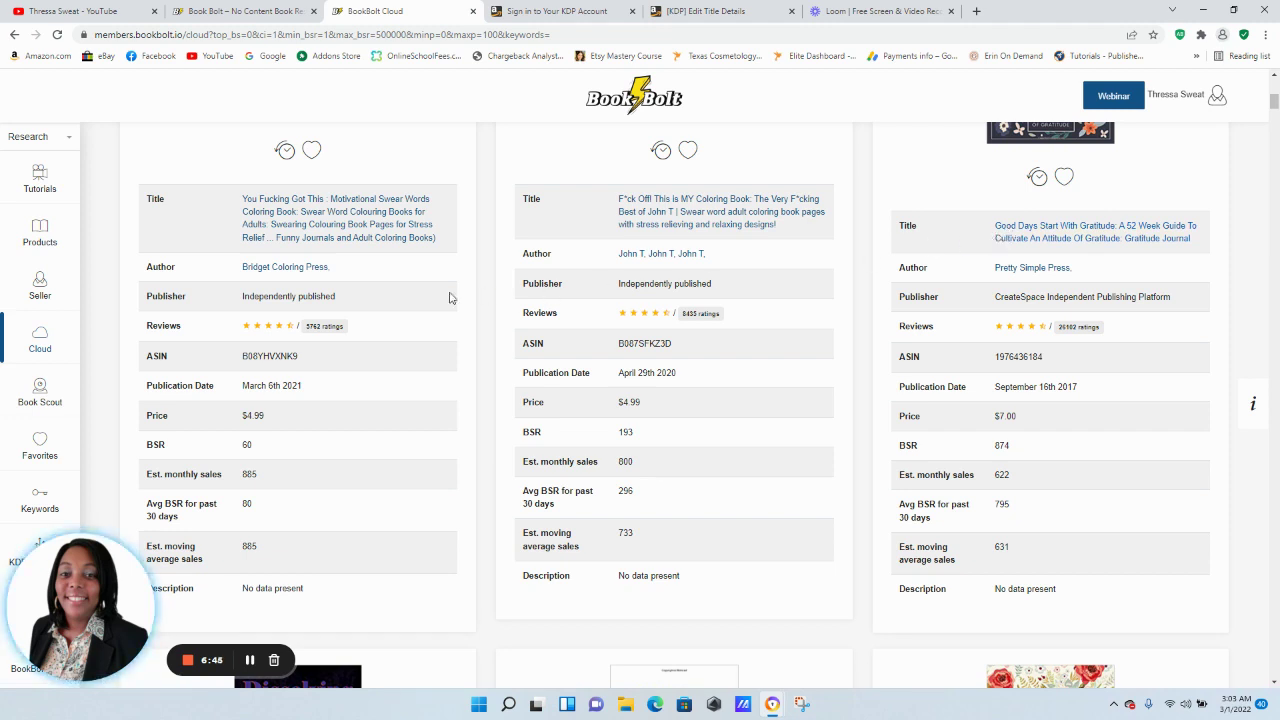
# Open the Book Scout page for looking up KDP products by ASIN
pyautogui.click(42, 404)
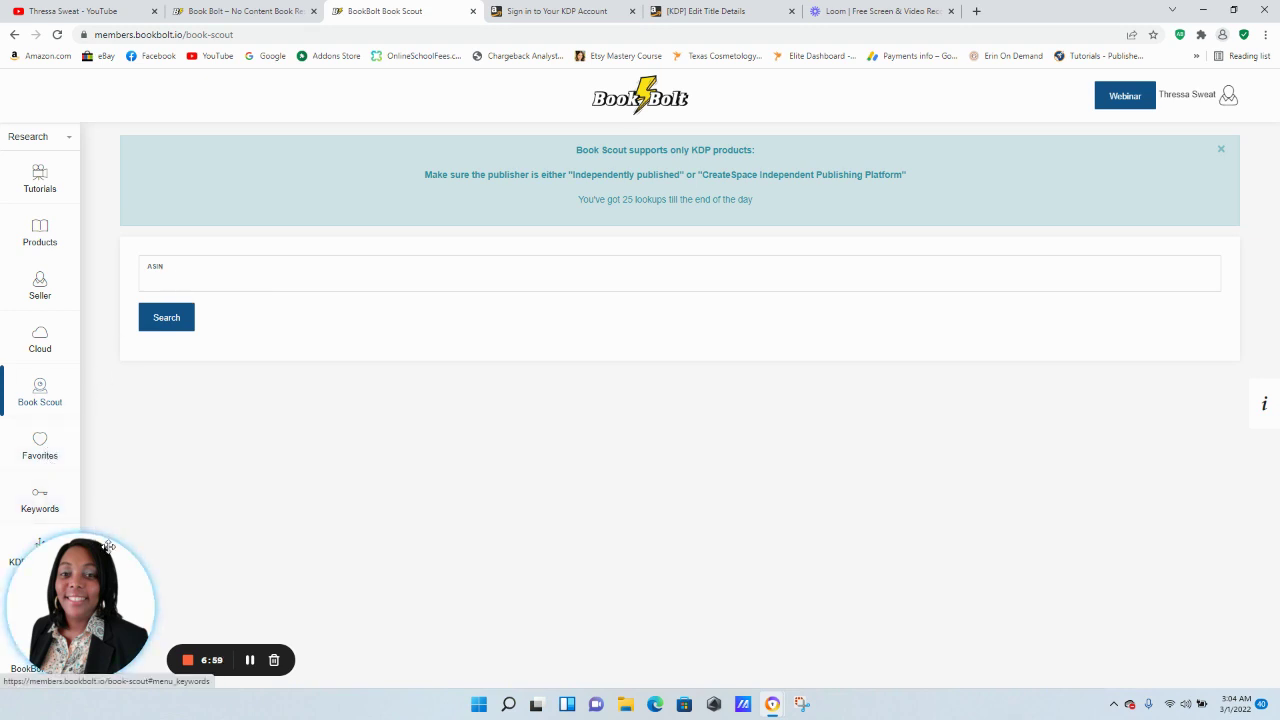
pyautogui.moveTo(23, 543); pyautogui.dragTo(128, 546)
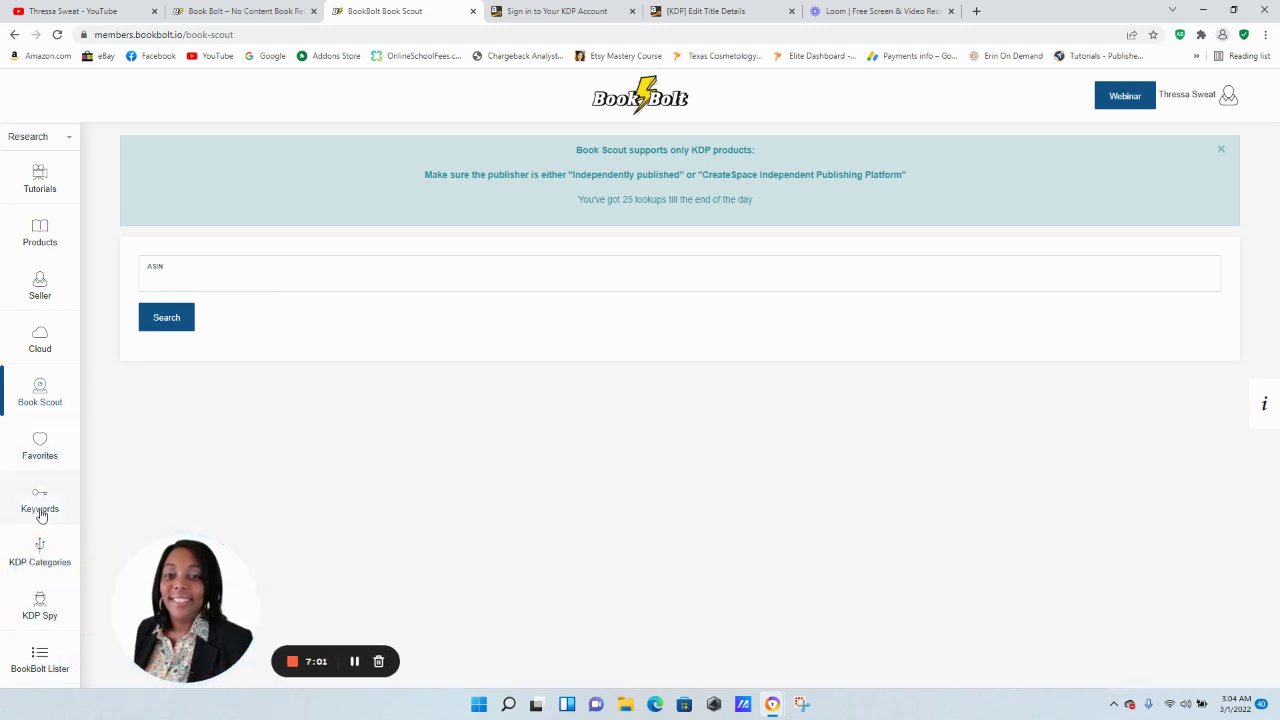
# Run a keyword search for "journal" and examine the keywords' search volumes, CPC and competition
pyautogui.moveTo(40, 505)
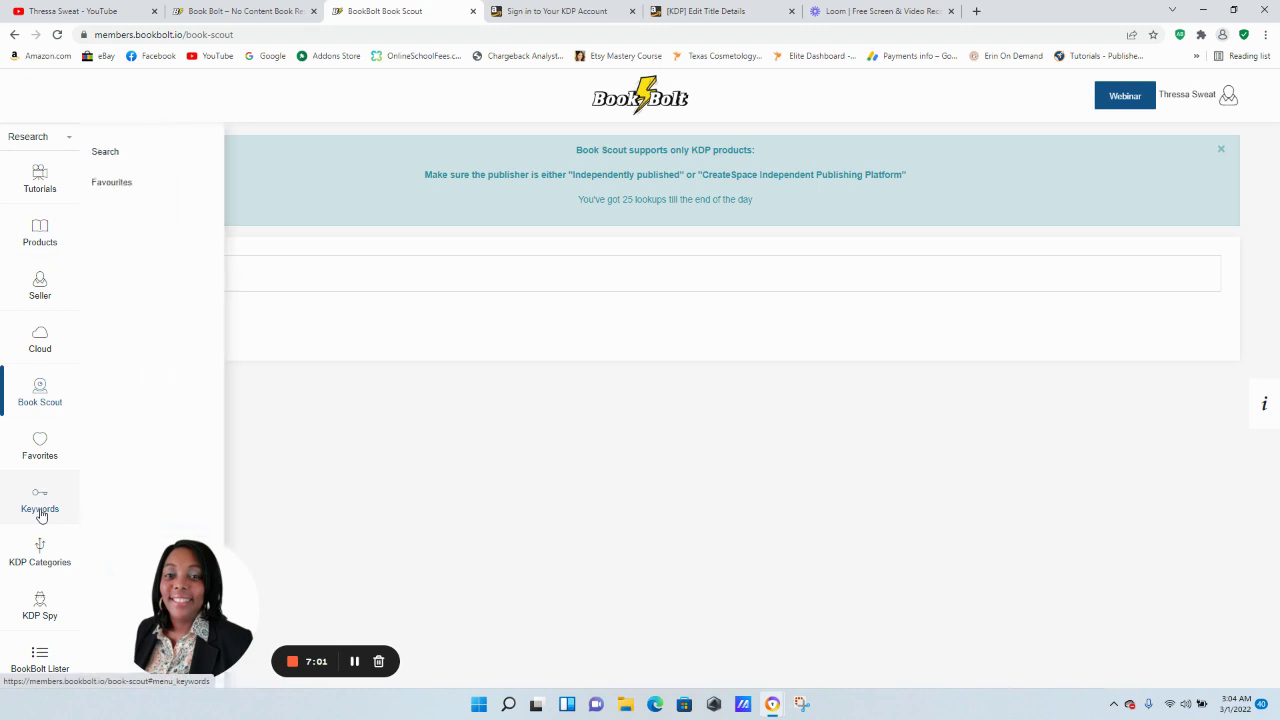
pyautogui.click(114, 158)
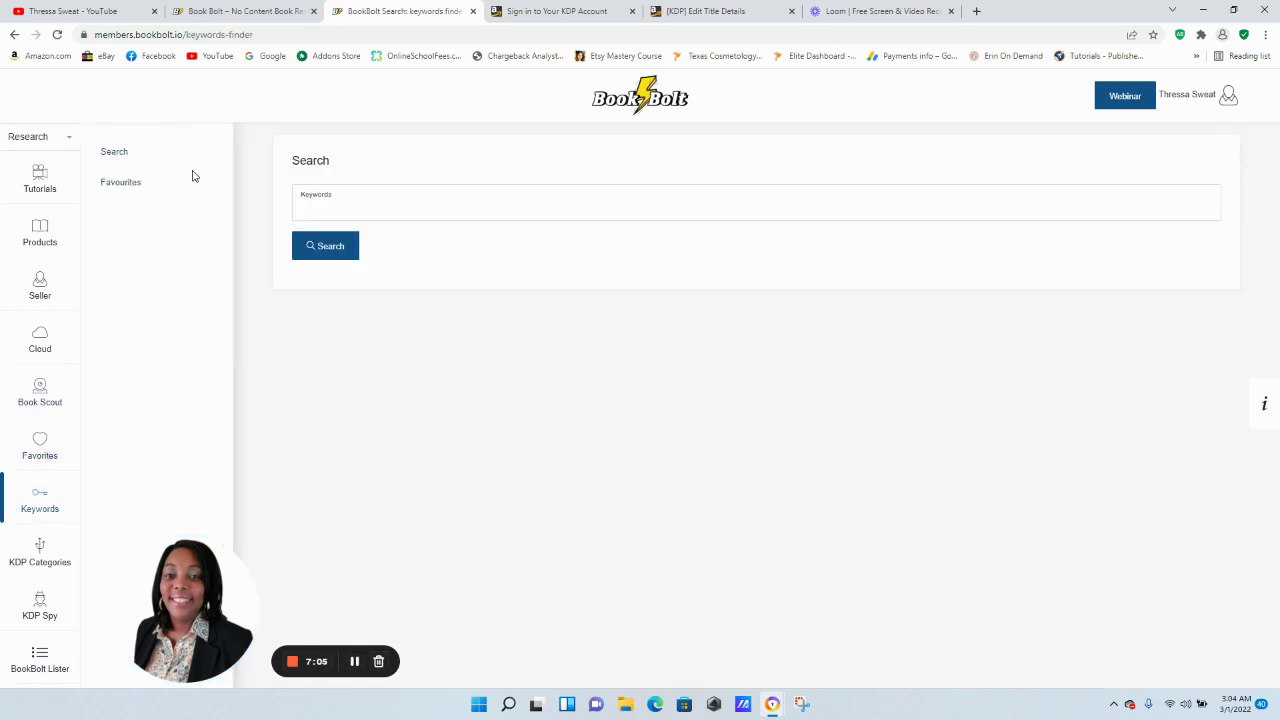
pyautogui.click(320, 203)
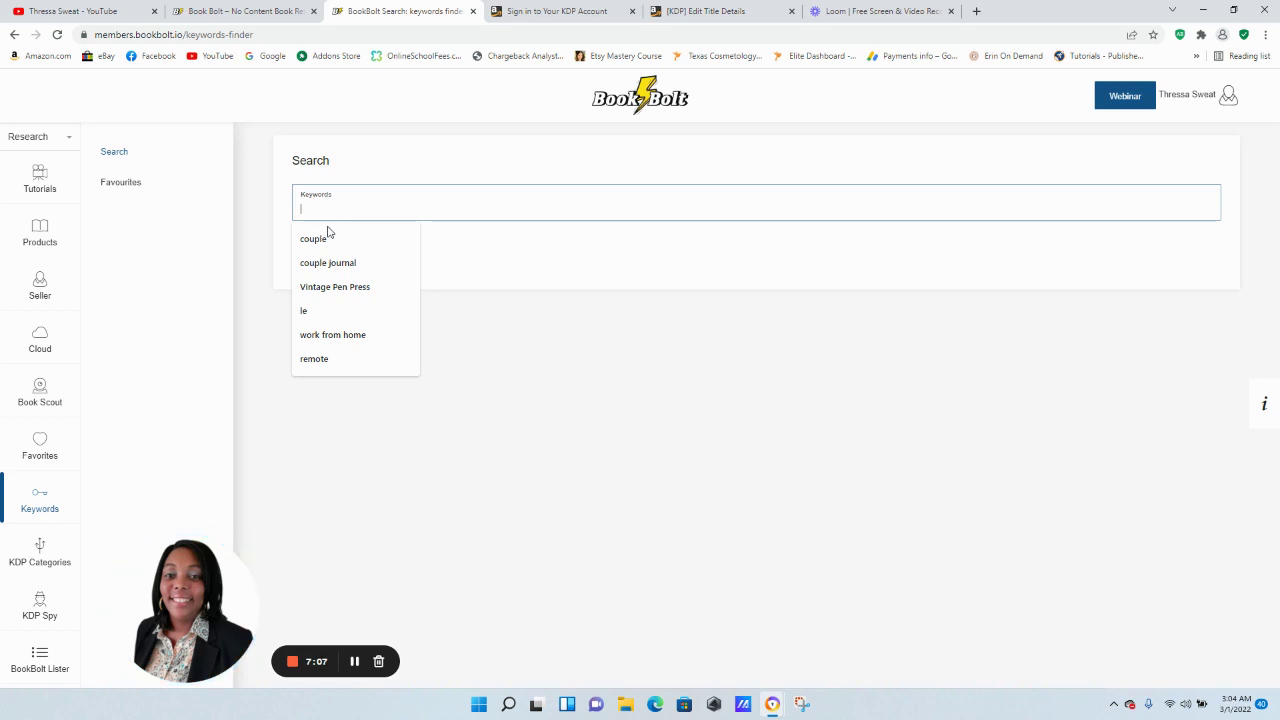
pyautogui.write('jou')
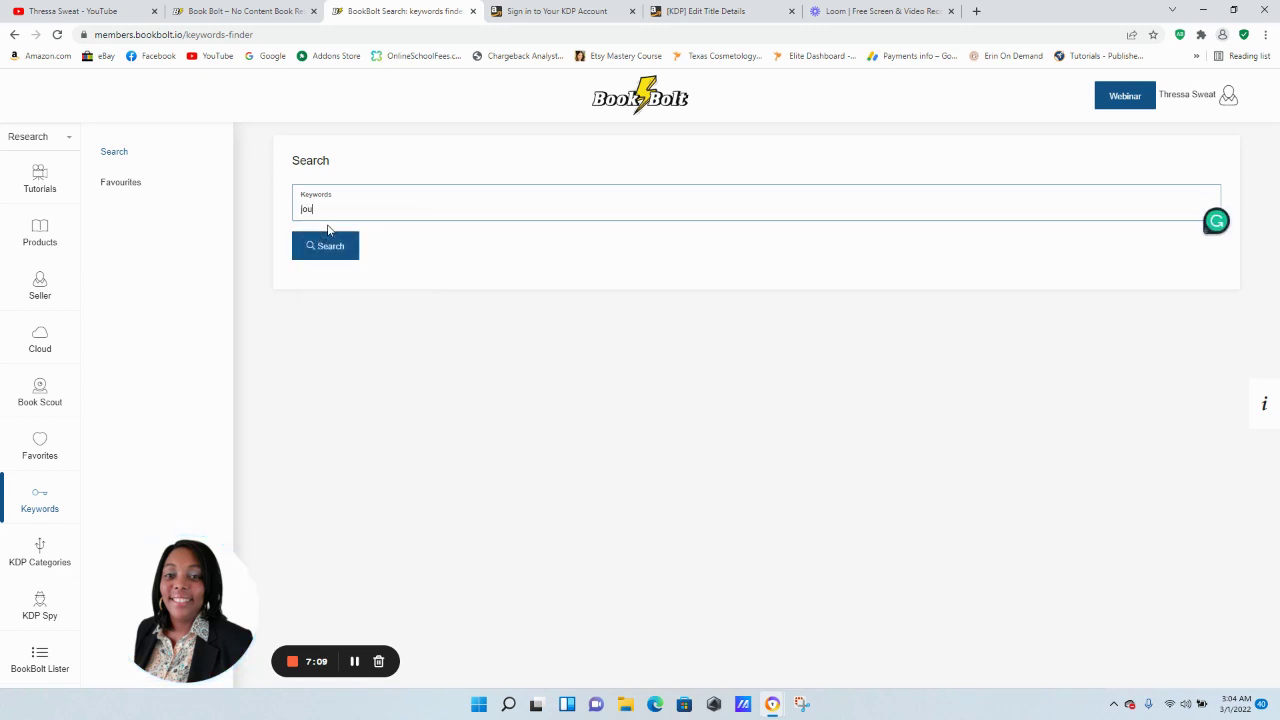
pyautogui.write('rnal')
pyautogui.click(335, 259)
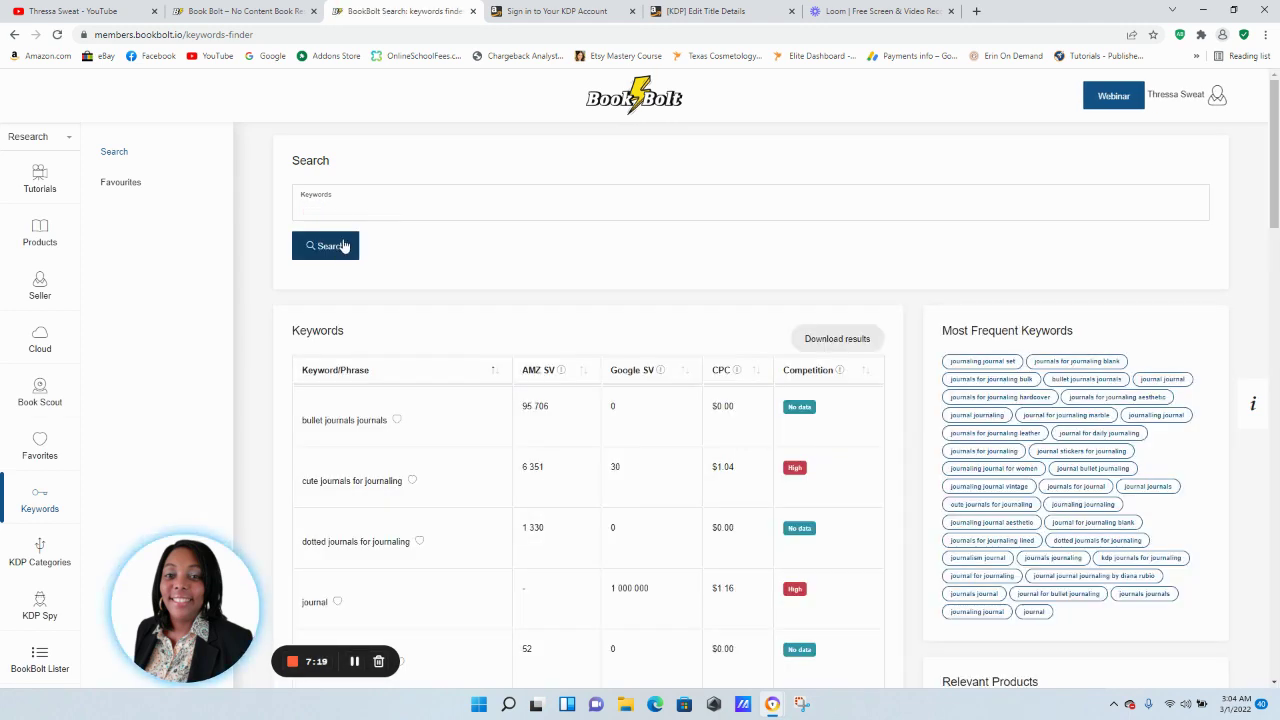
pyautogui.scroll(-2, 486, 243)
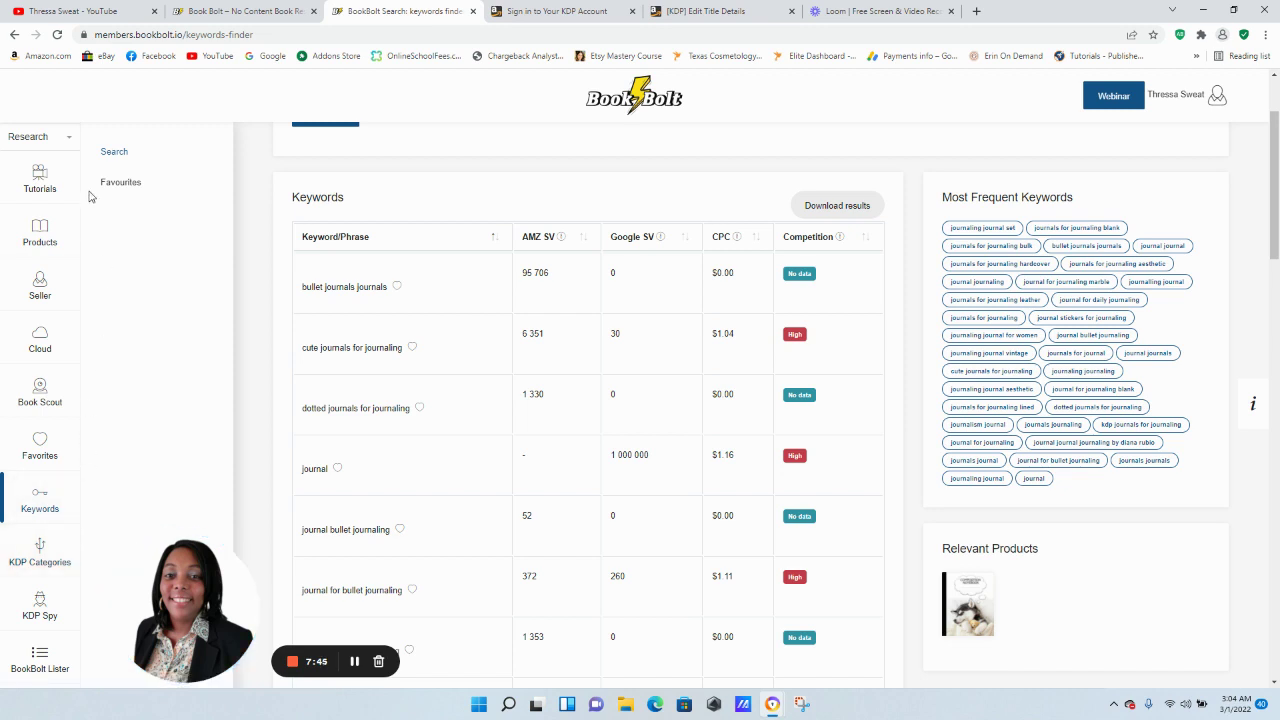
# Switch from the Research tools to the Create tools and open BookBolt Designer, submitting its design panel login
pyautogui.click(56, 143)
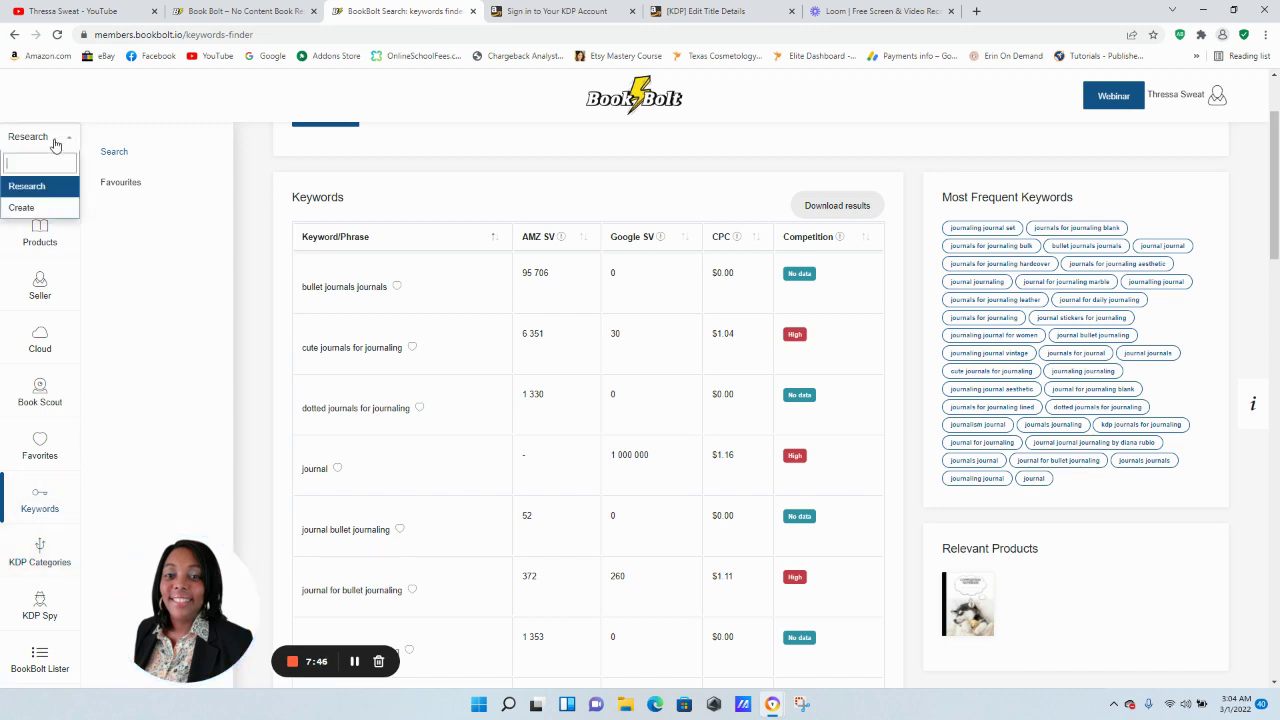
pyautogui.click(31, 208)
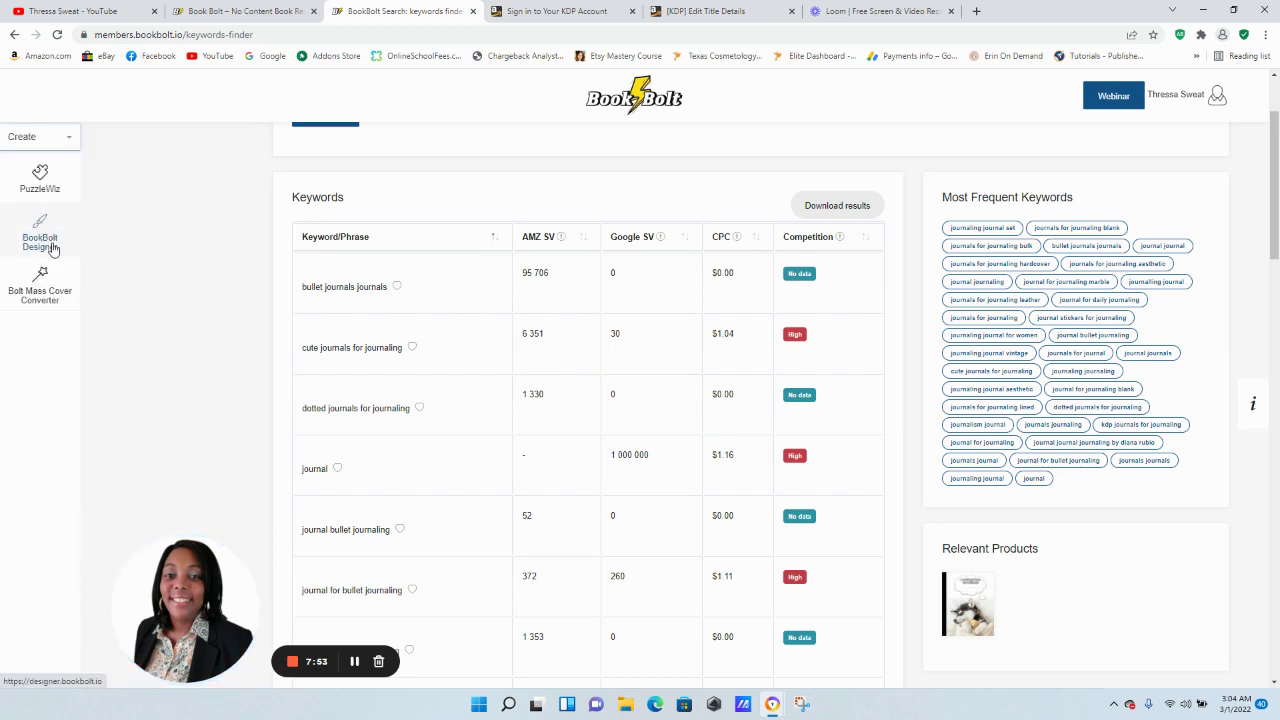
pyautogui.click(52, 246)
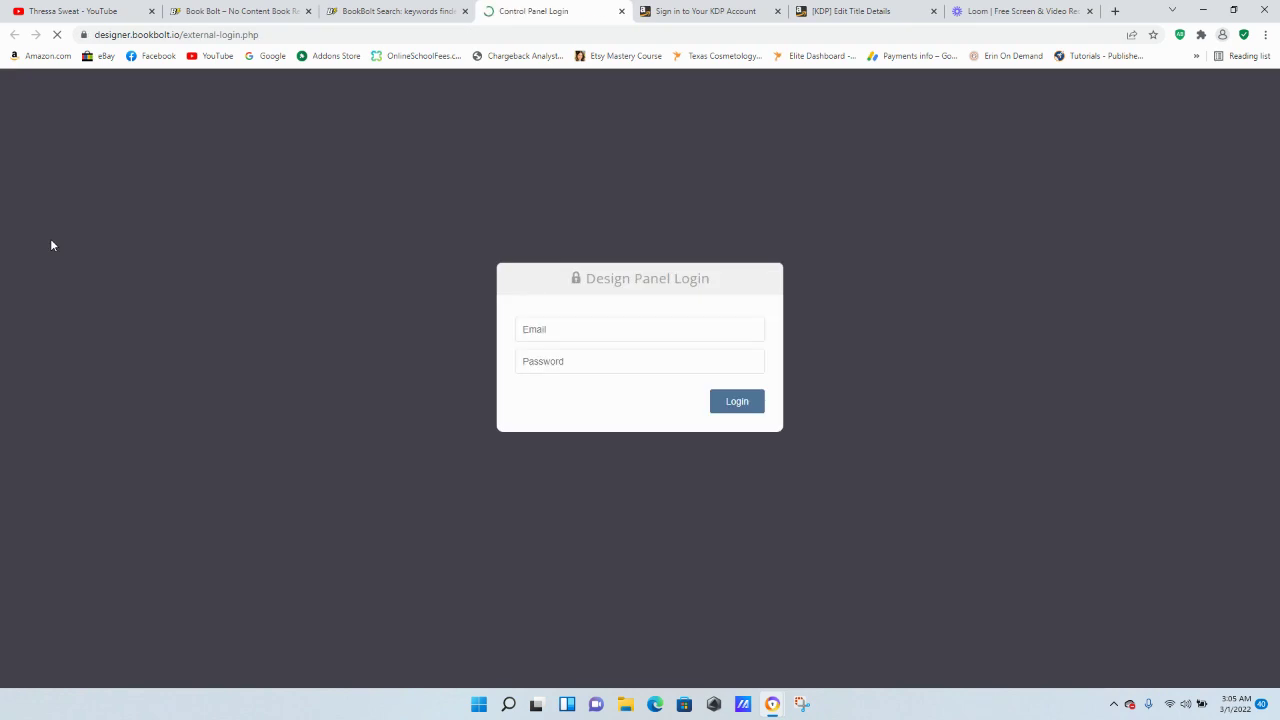
pyautogui.click(737, 402)
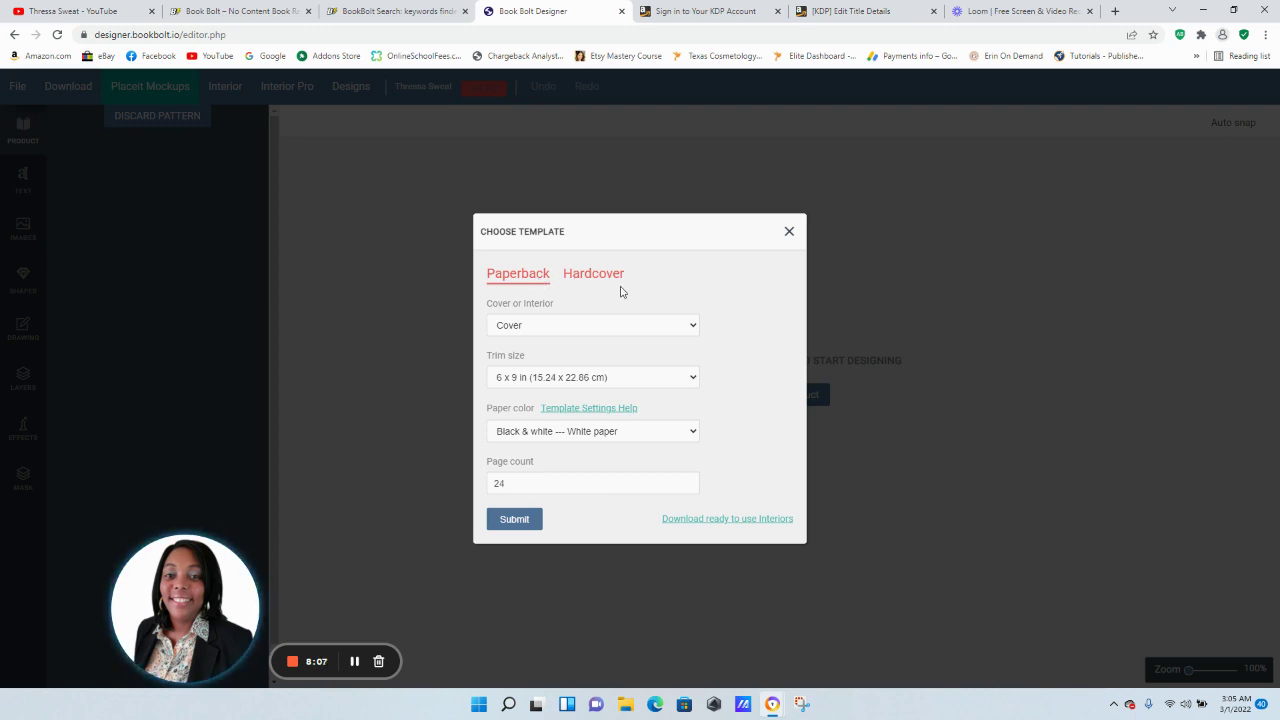
# Generate a paperback cover template with 6 x 9 in trim size, black and white on white paper, and a page count of 100
pyautogui.click(585, 325)
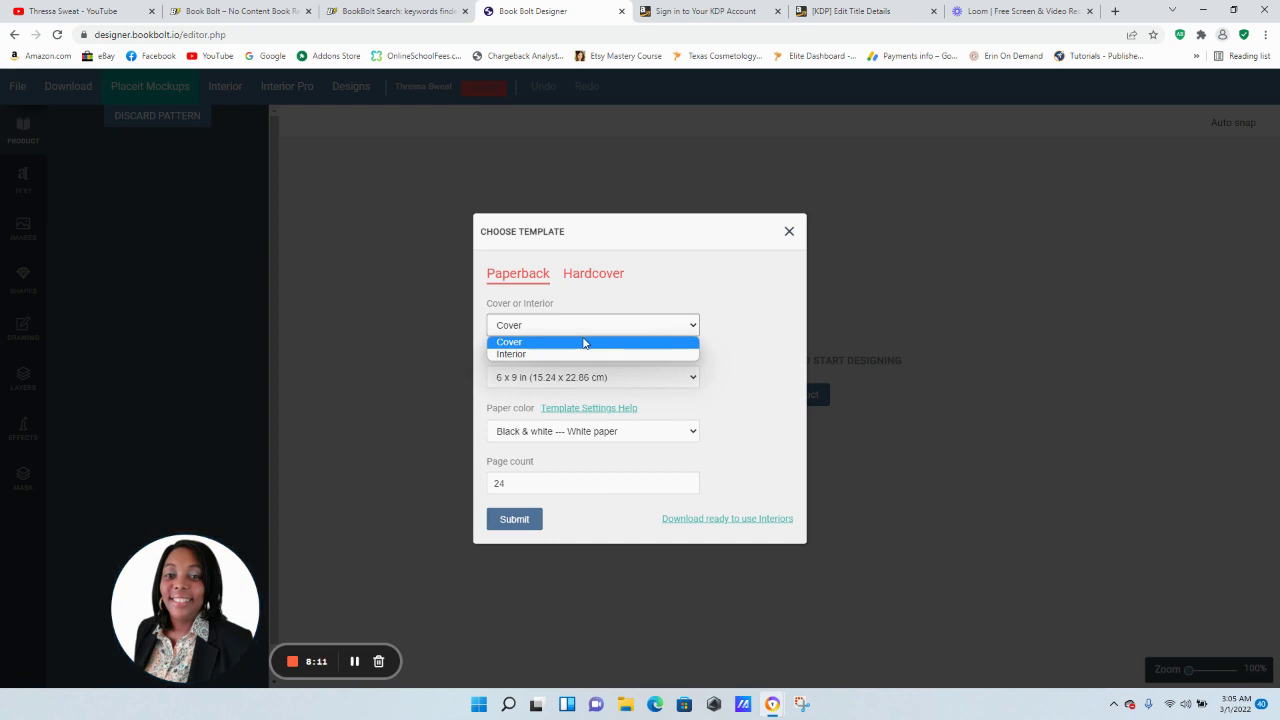
pyautogui.click(582, 343)
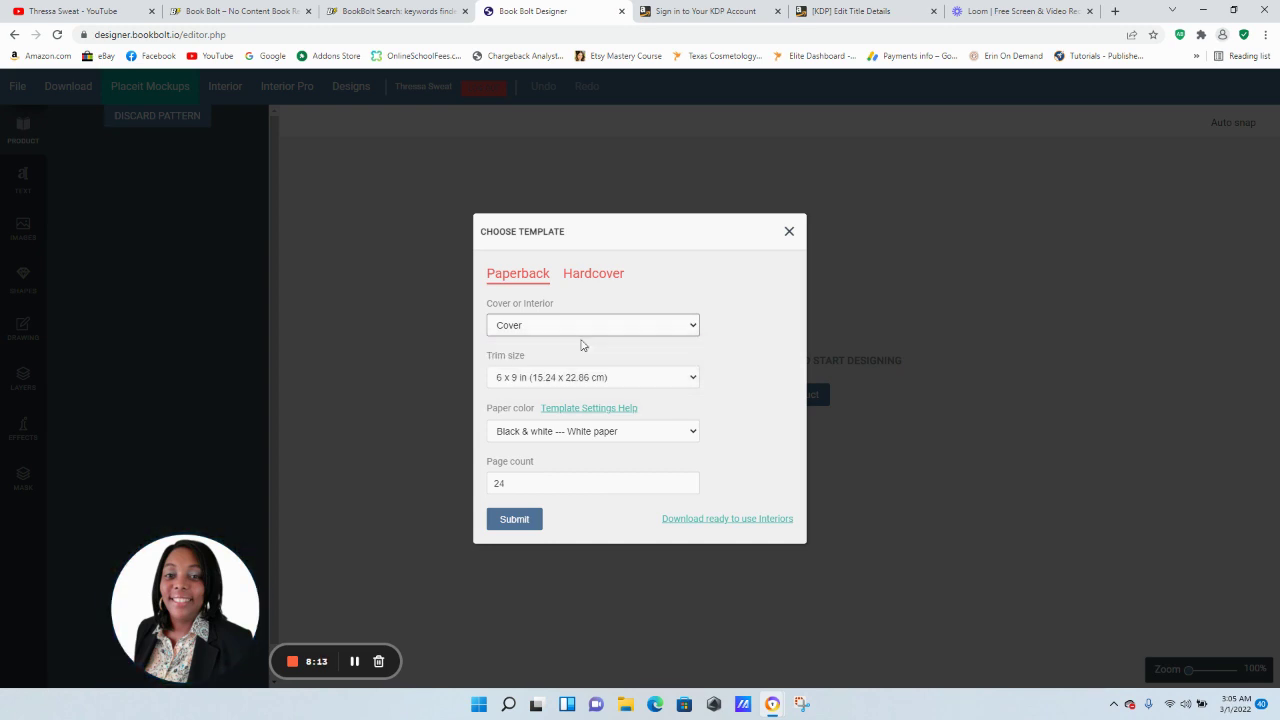
pyautogui.click(533, 380)
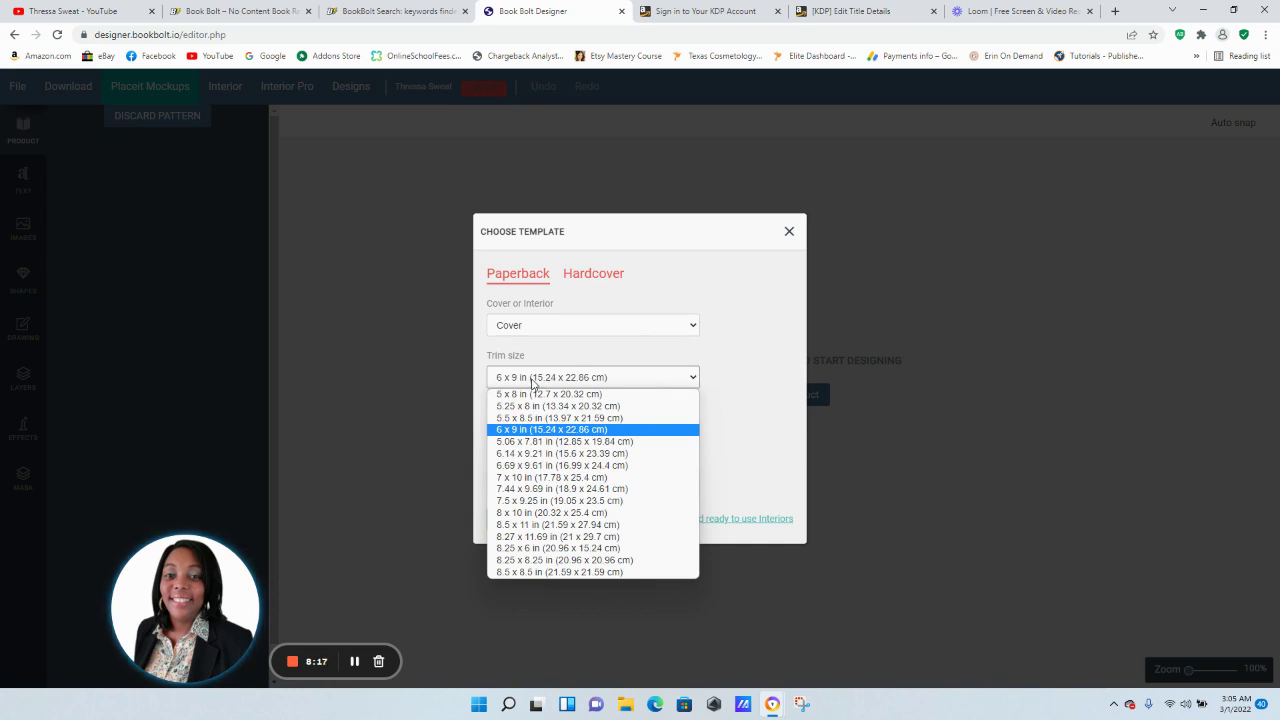
pyautogui.click(521, 430)
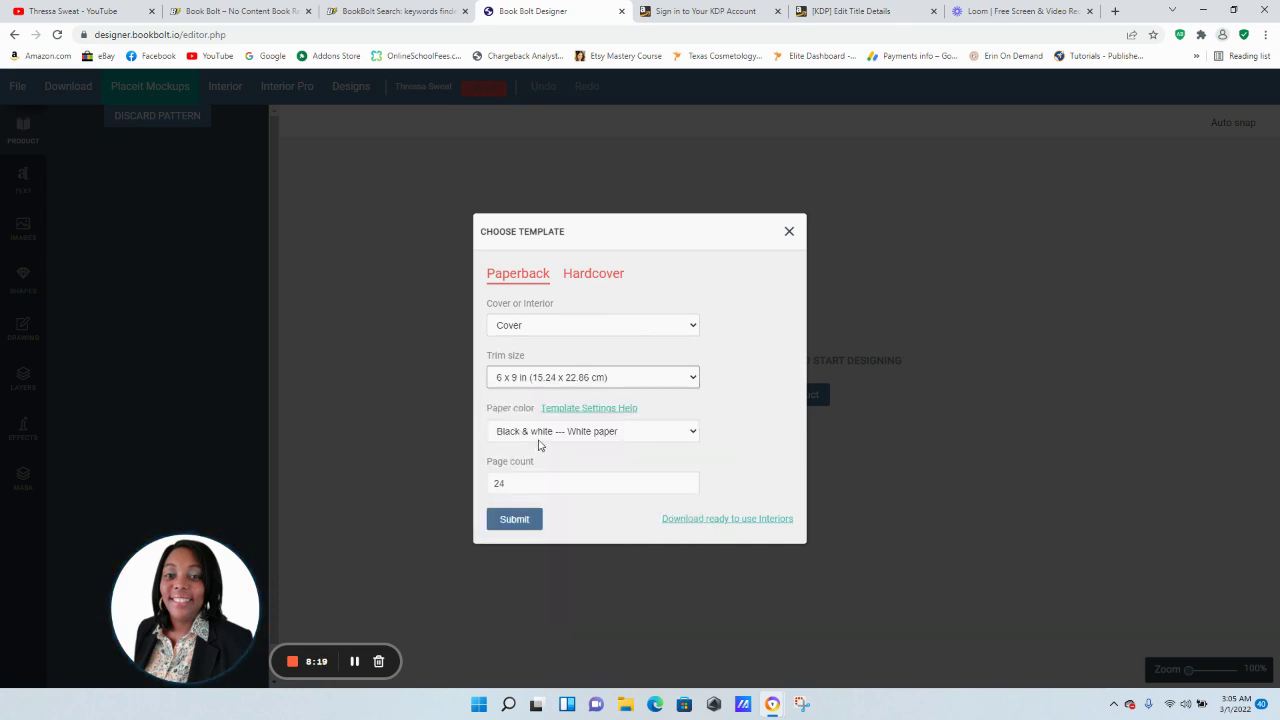
pyautogui.click(538, 484)
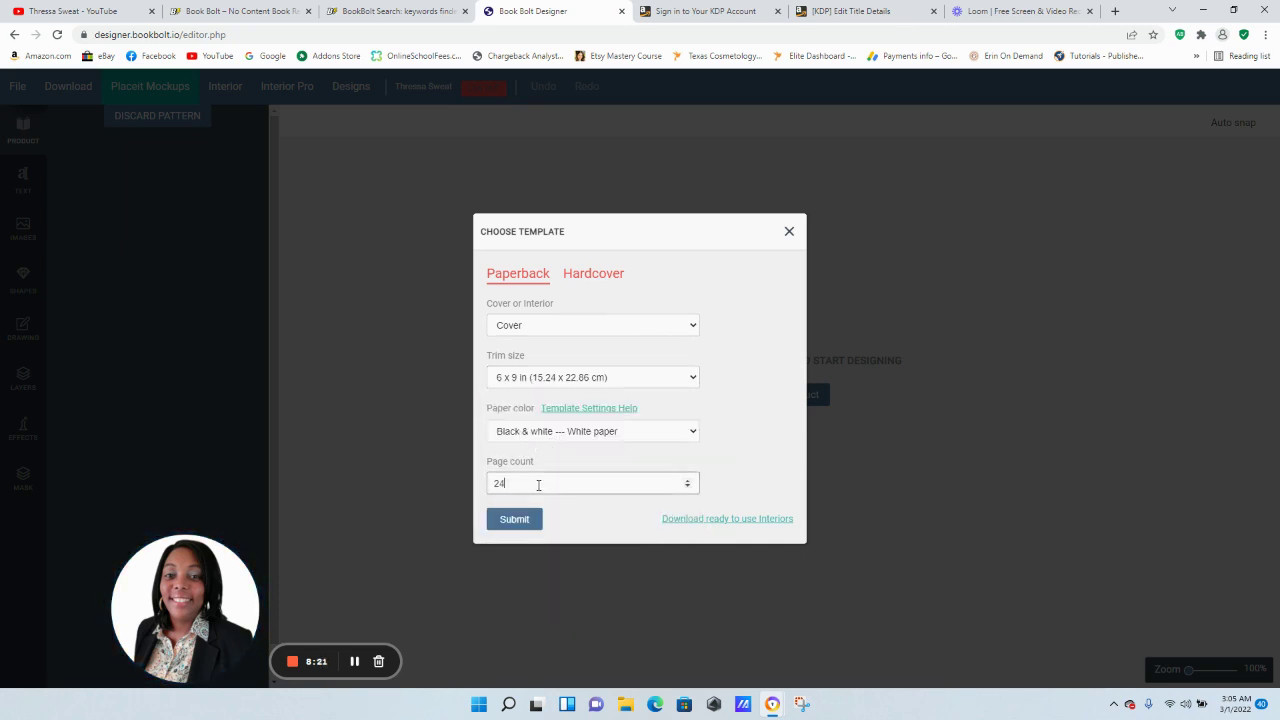
pyautogui.moveTo(532, 484); pyautogui.dragTo(482, 487)
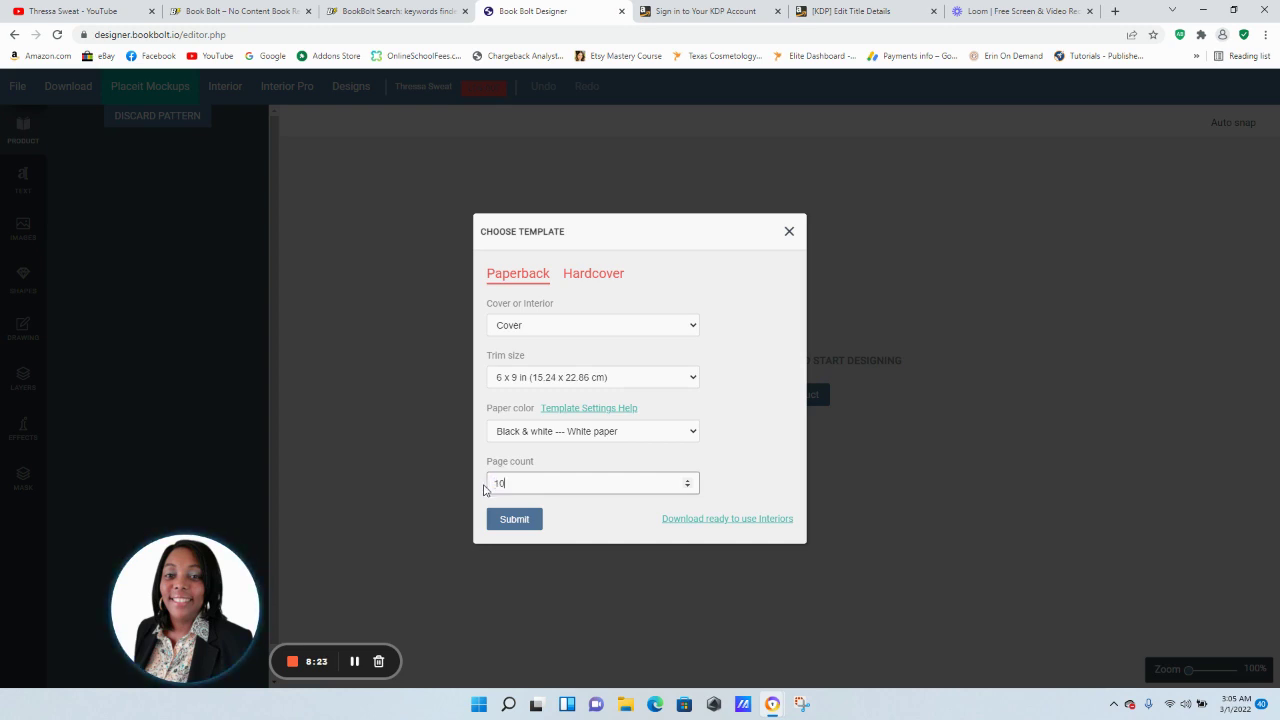
pyautogui.click(516, 522)
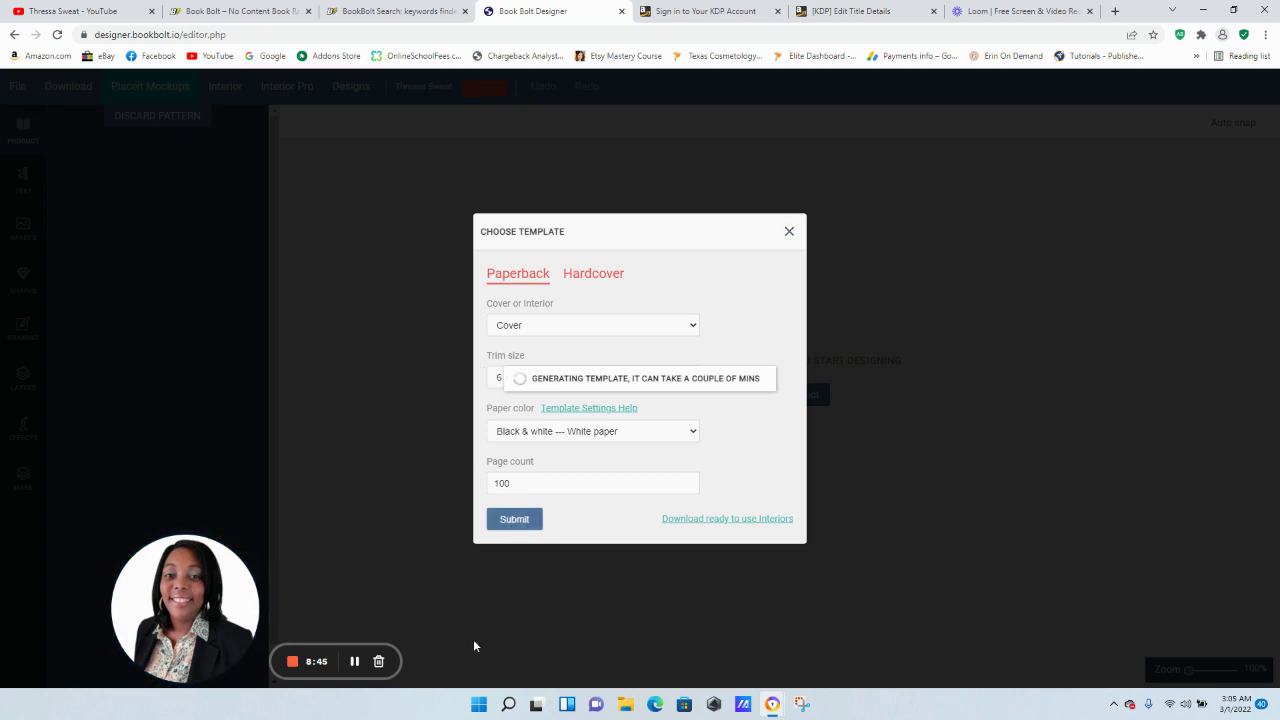
# Reset the loaded blue rose notebook draft to the default design
pyautogui.click(354, 666)
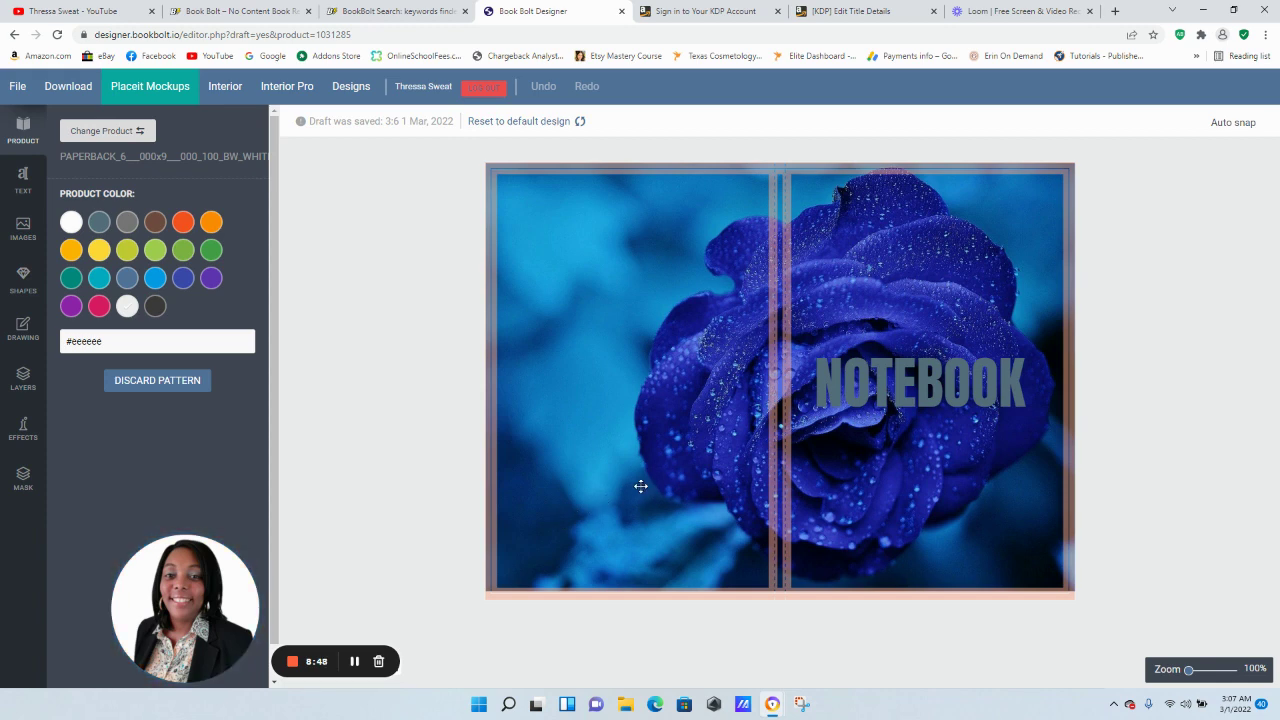
pyautogui.click(510, 121)
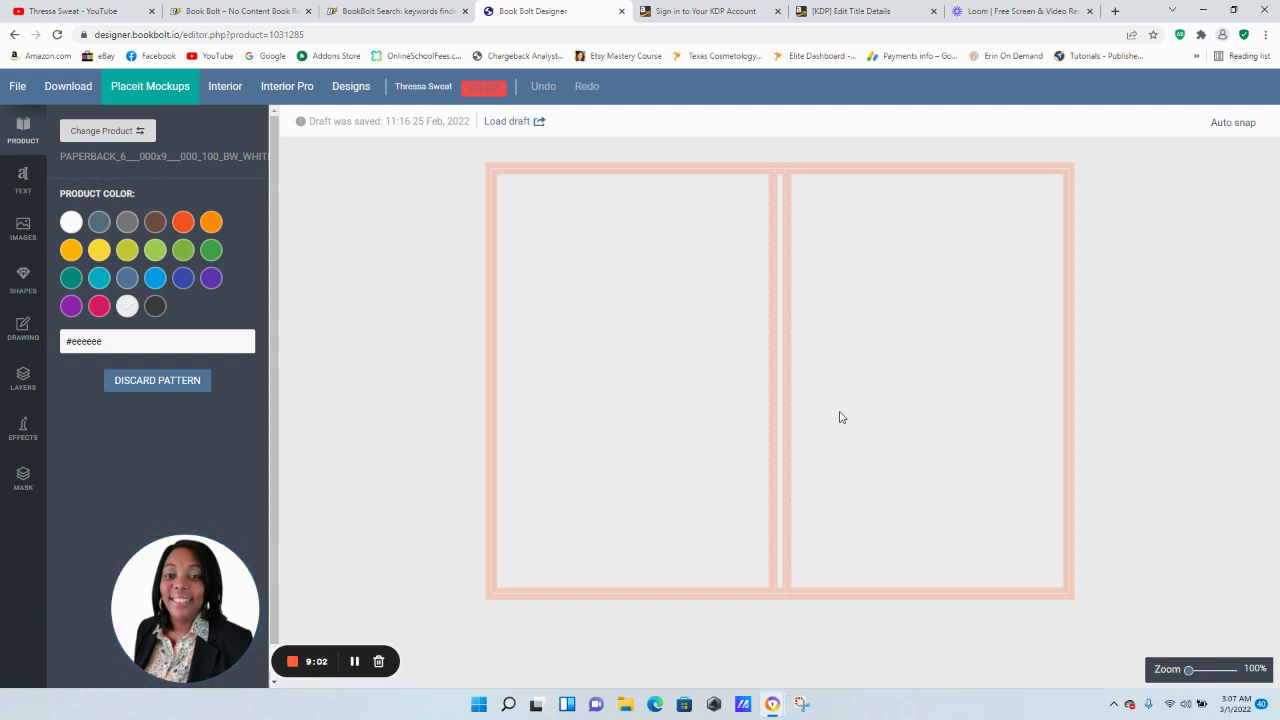
# Open the text tools and look through the available text effects and fonts
pyautogui.click(22, 186)
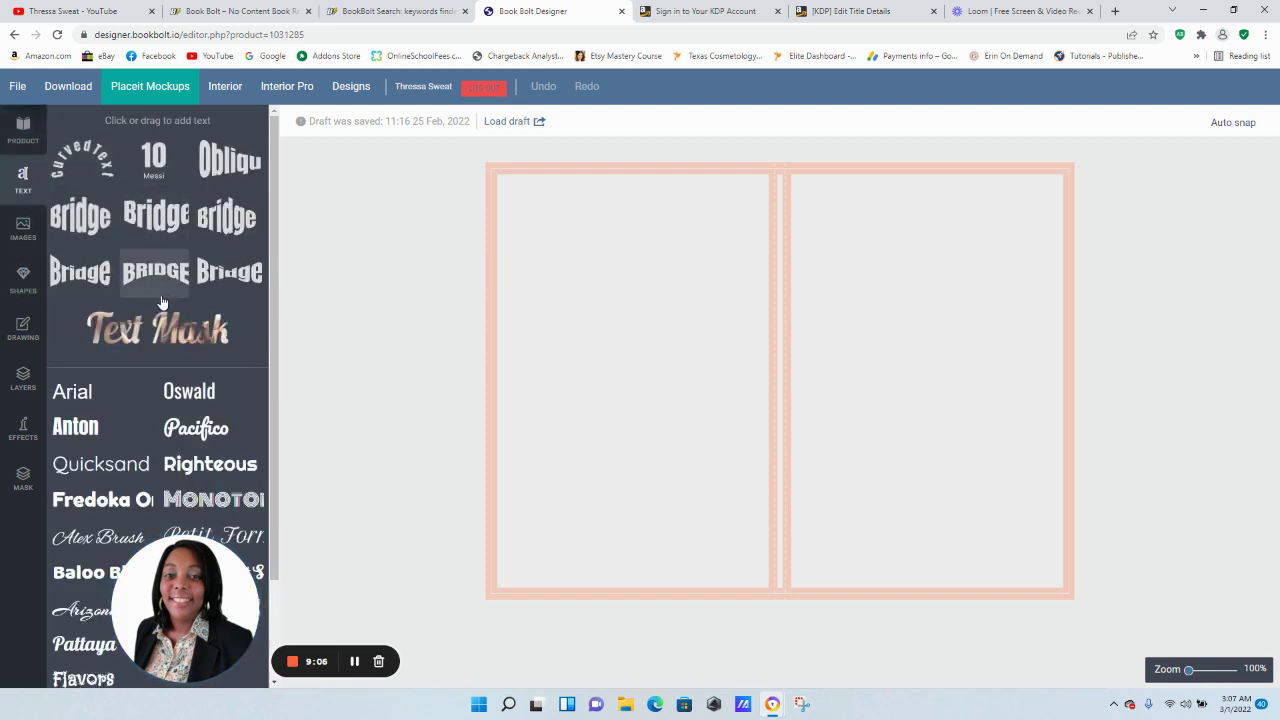
pyautogui.scroll(-1, 161, 302)
pyautogui.moveTo(195, 578); pyautogui.dragTo(345, 578)
pyautogui.scroll(-1, 143, 289)
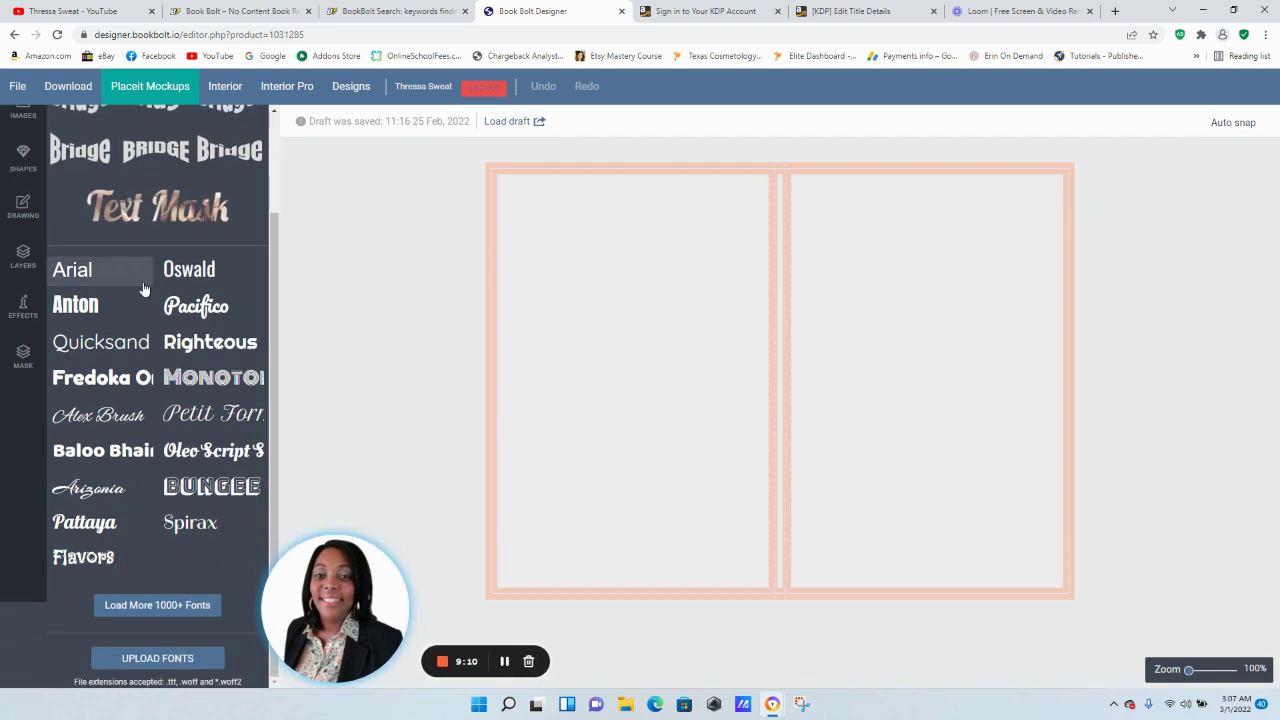
# Look through the designer's image, shape, drawing, layer and effect tools
pyautogui.scroll(2, 140, 285)
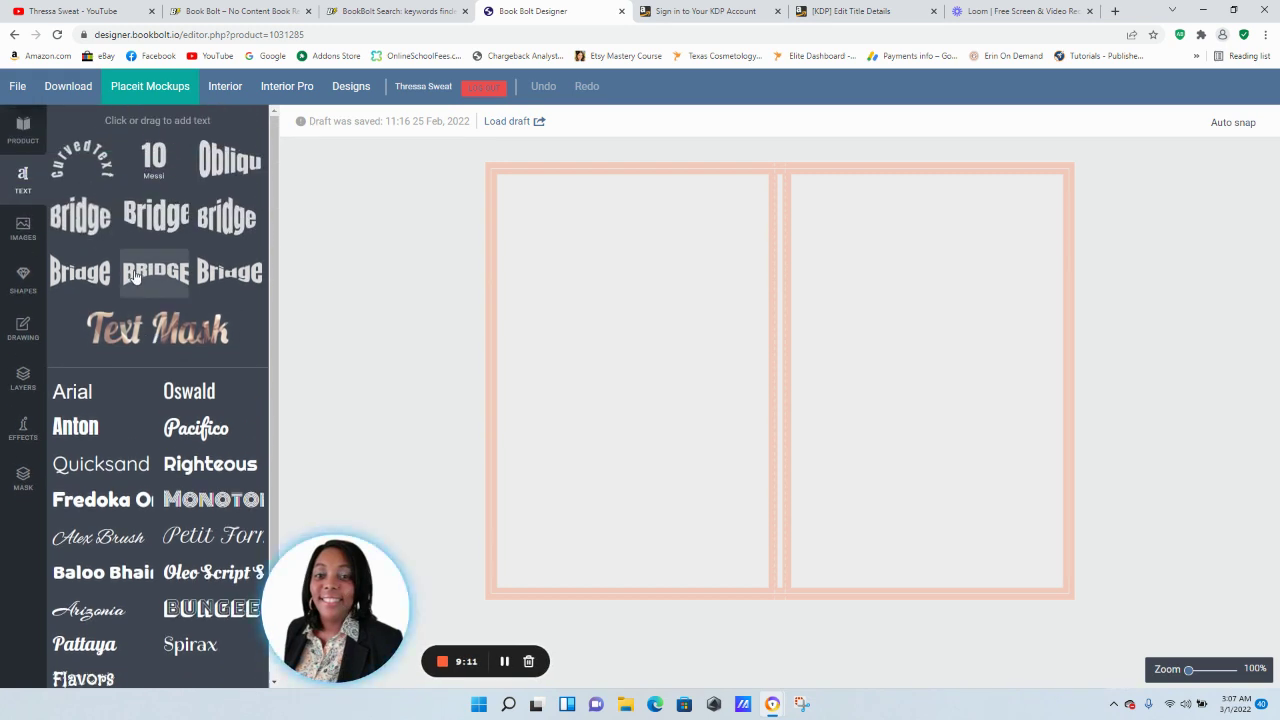
pyautogui.click(22, 239)
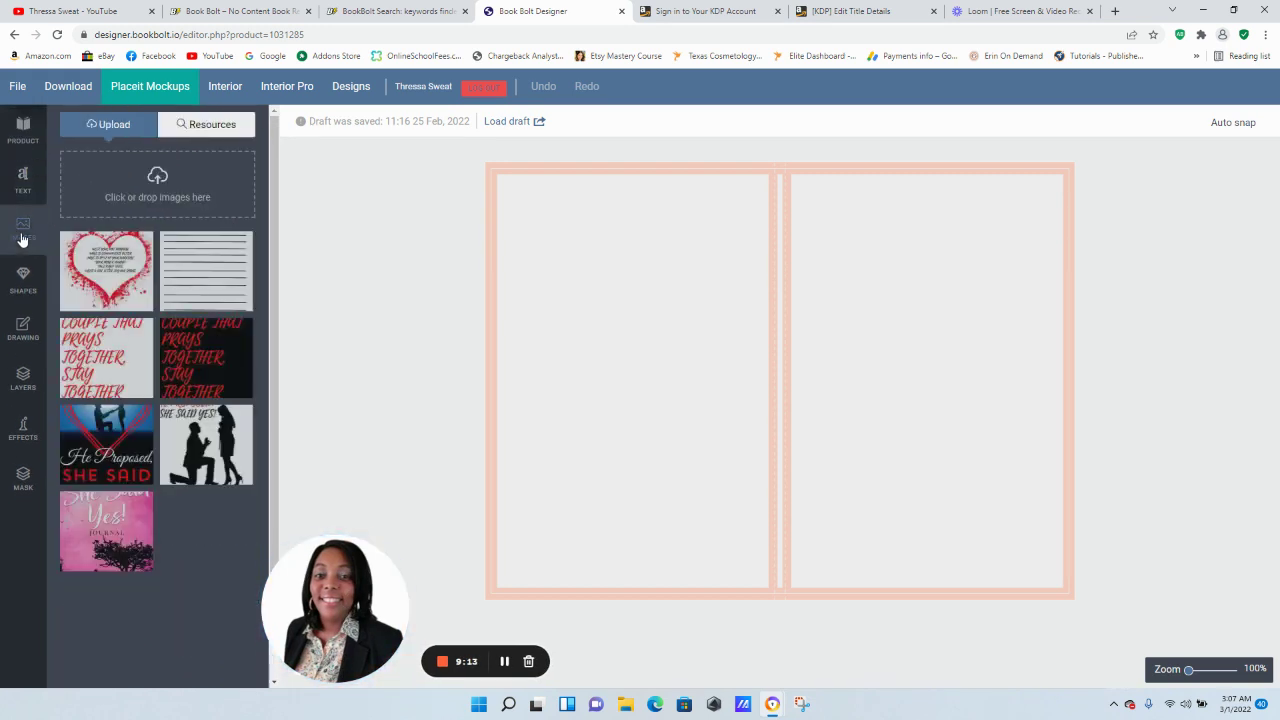
pyautogui.click(27, 290)
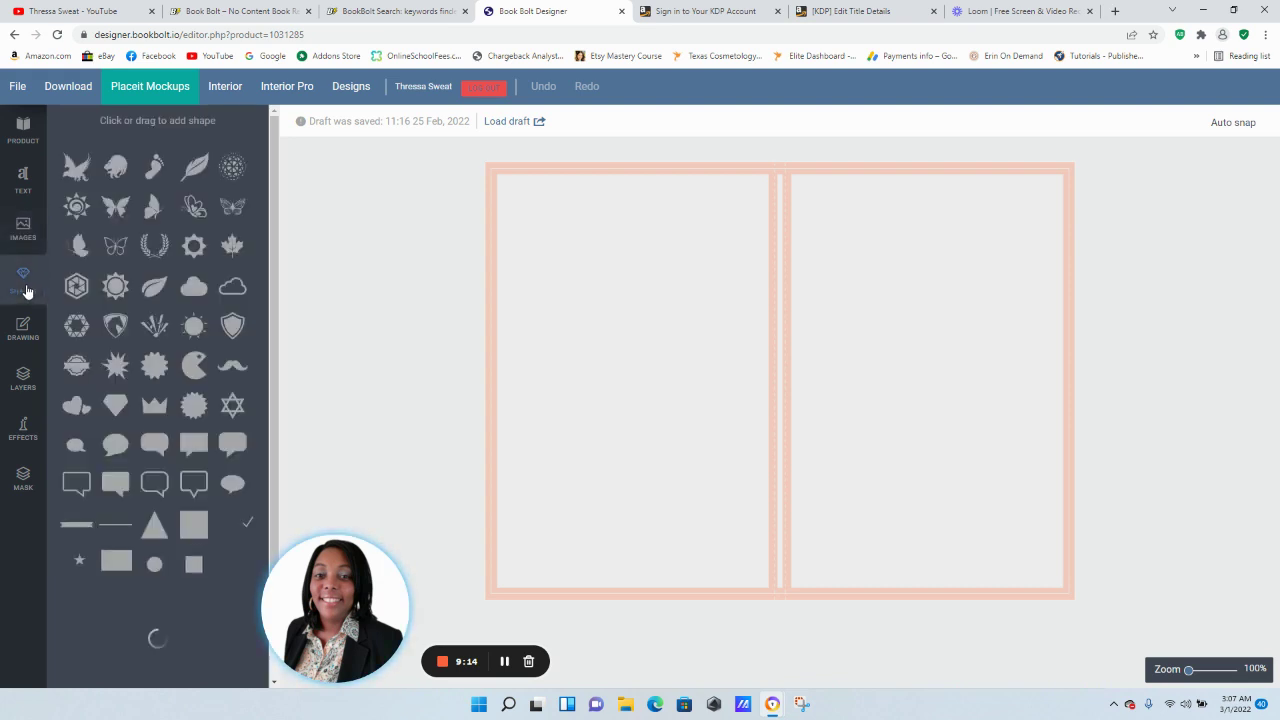
pyautogui.click(29, 343)
pyautogui.click(20, 386)
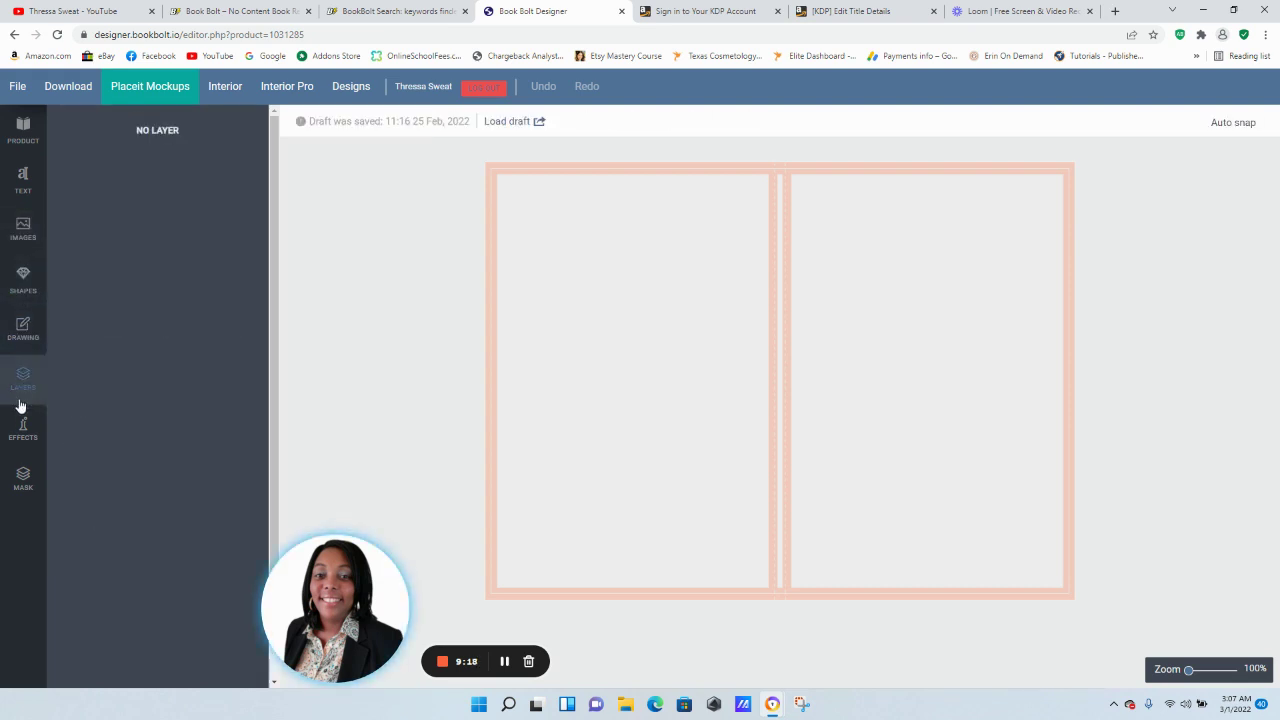
pyautogui.click(24, 433)
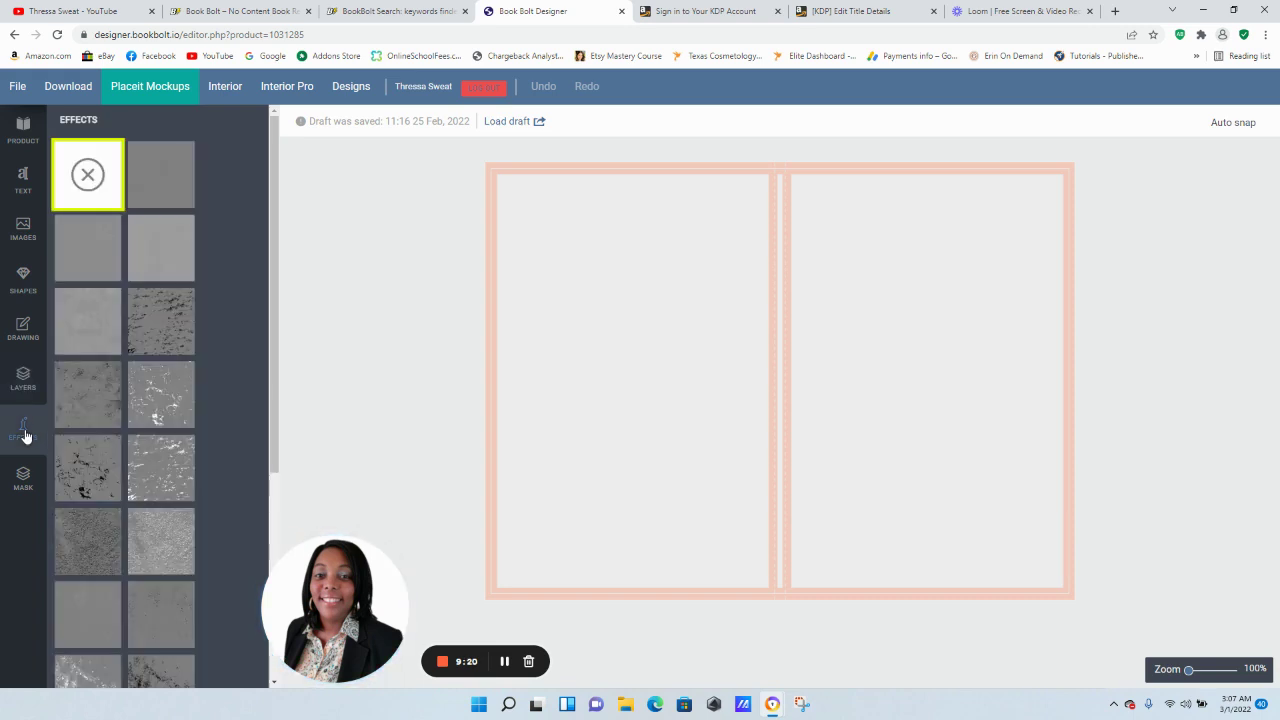
# Search the stock image resources for "hearts" and add the white bunny holding a red heart to the cover
pyautogui.click(24, 224)
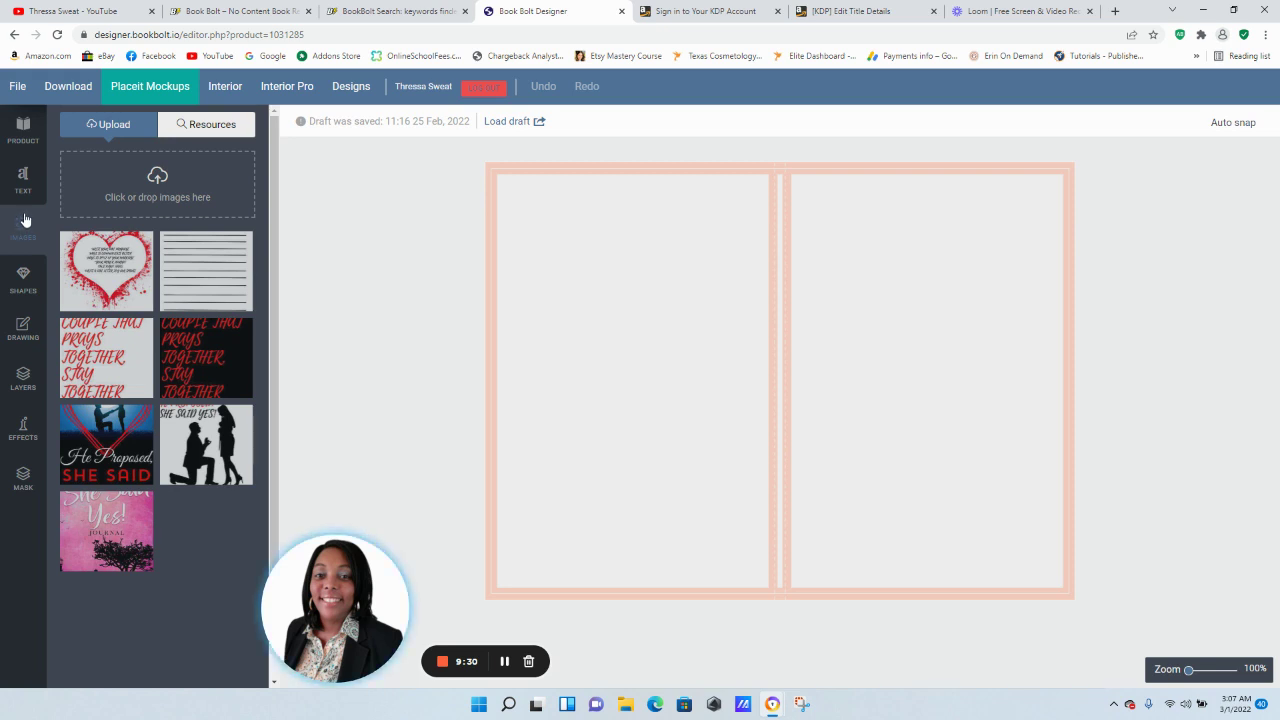
pyautogui.click(185, 123)
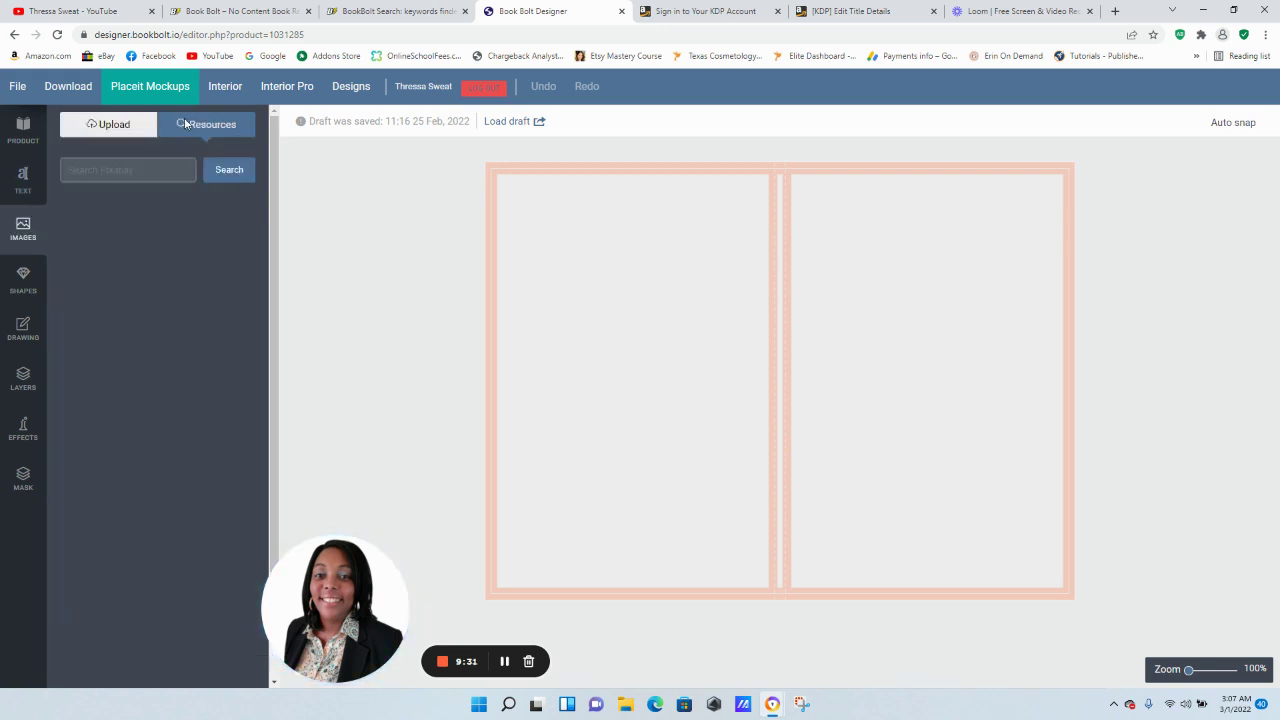
pyautogui.click(135, 170)
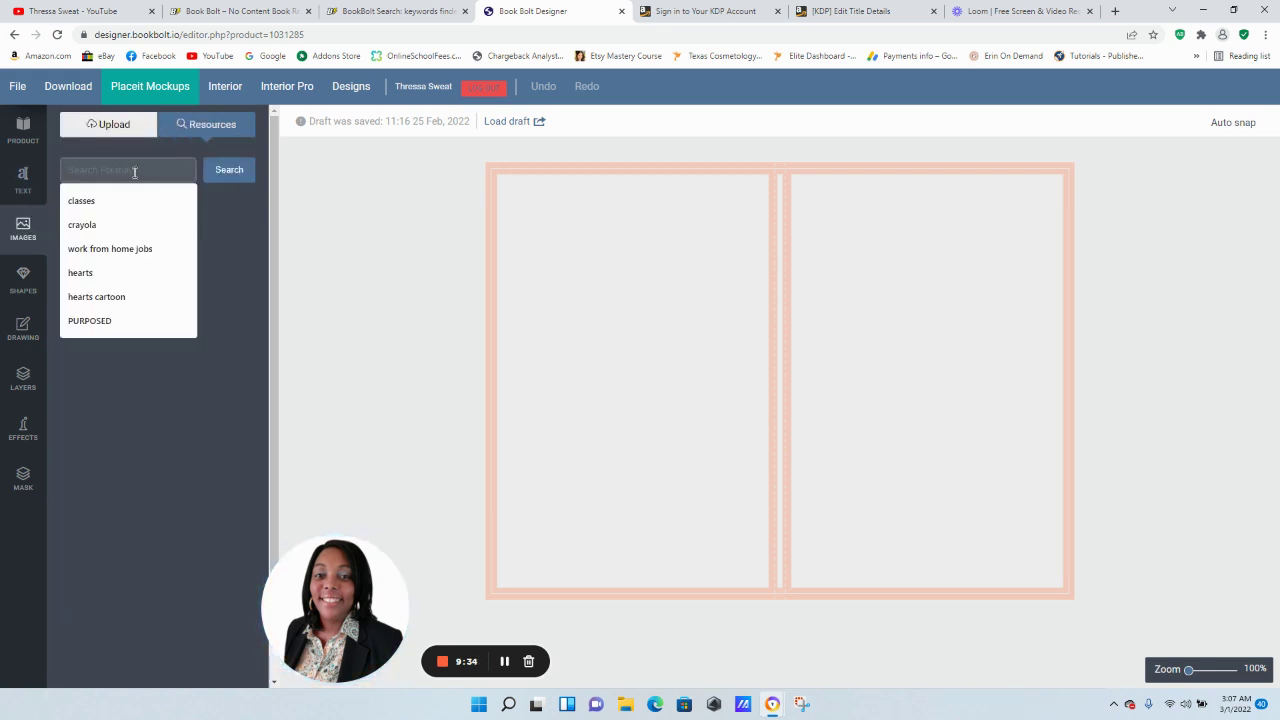
pyautogui.write('hearts')
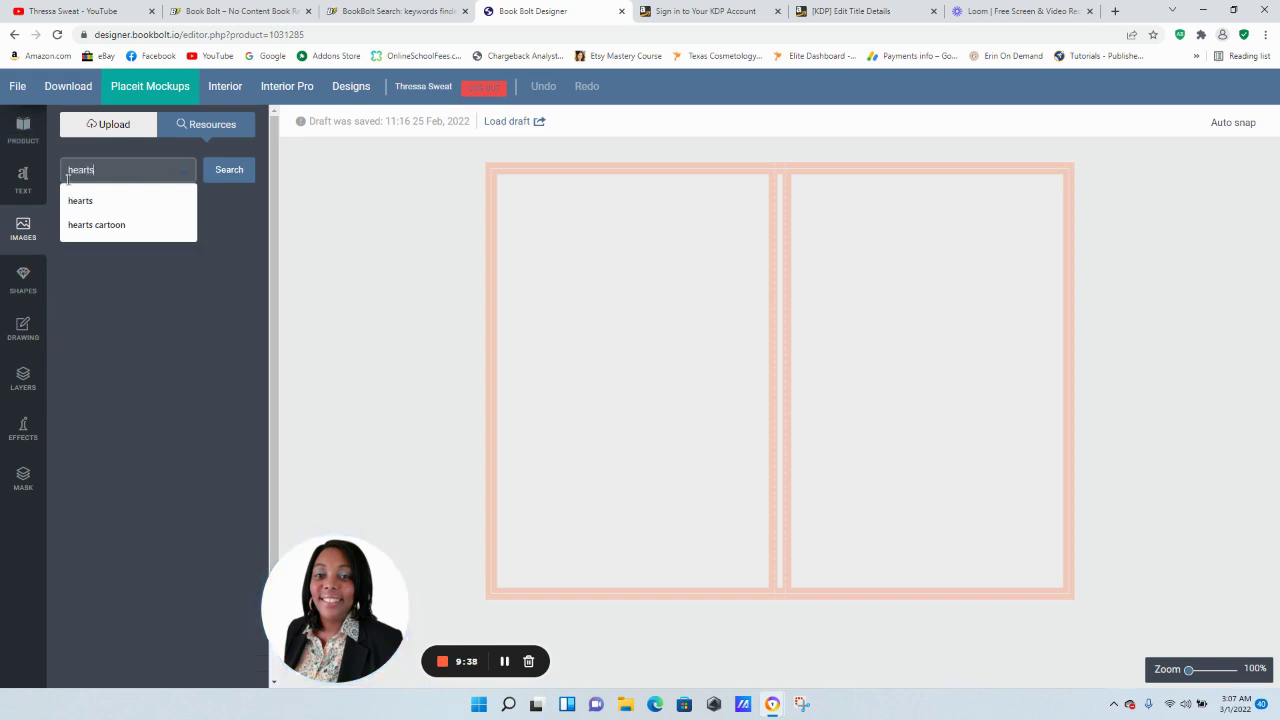
pyautogui.click(226, 170)
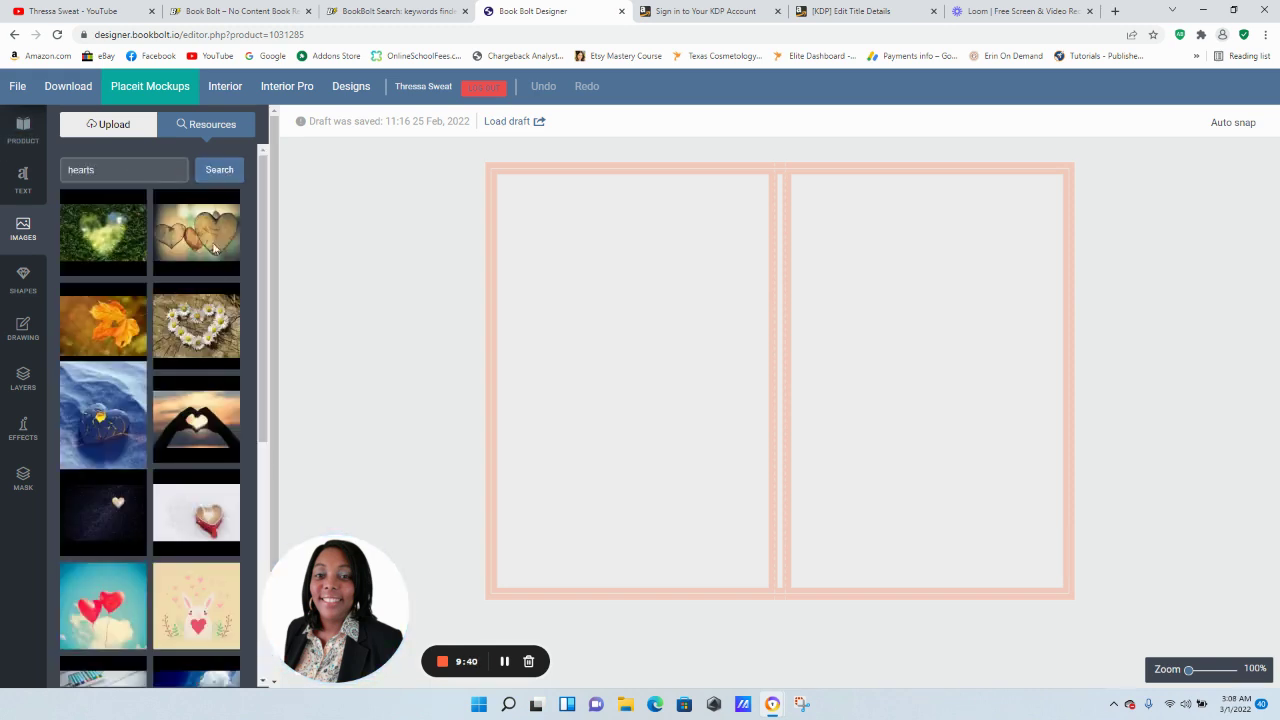
pyautogui.scroll(-1, 170, 546)
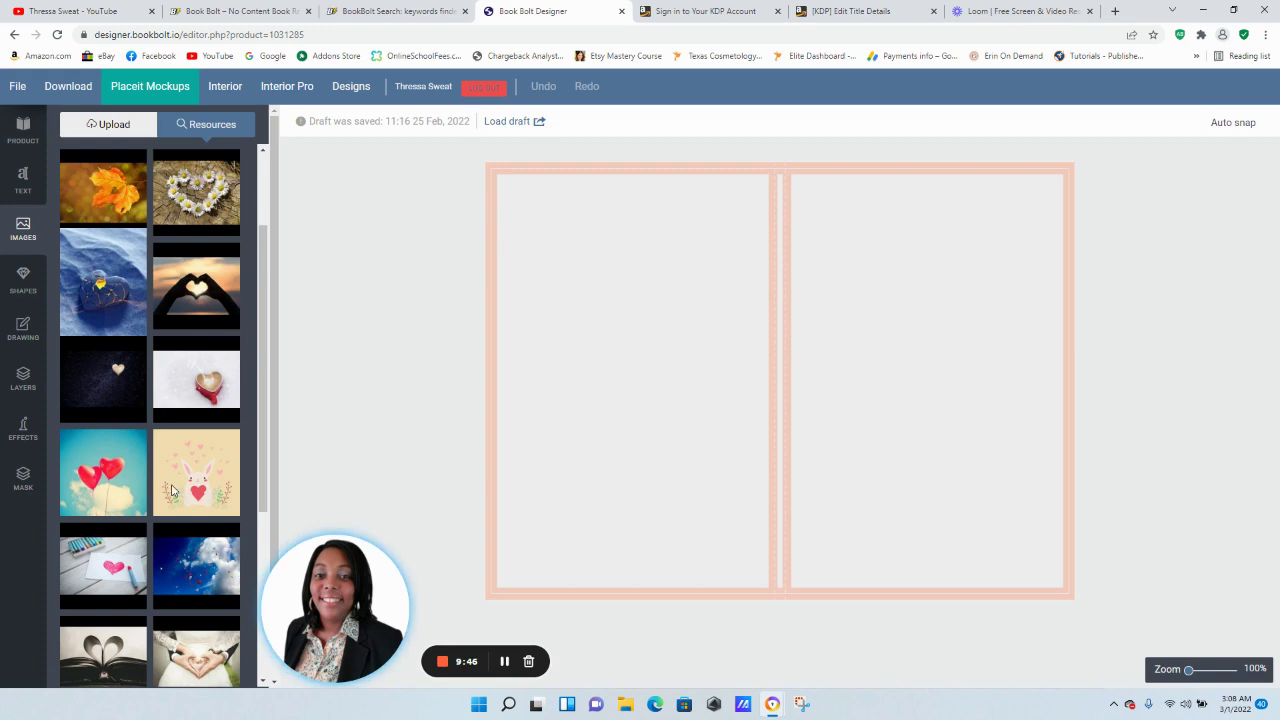
pyautogui.scroll(-1, 171, 490)
pyautogui.click(200, 427)
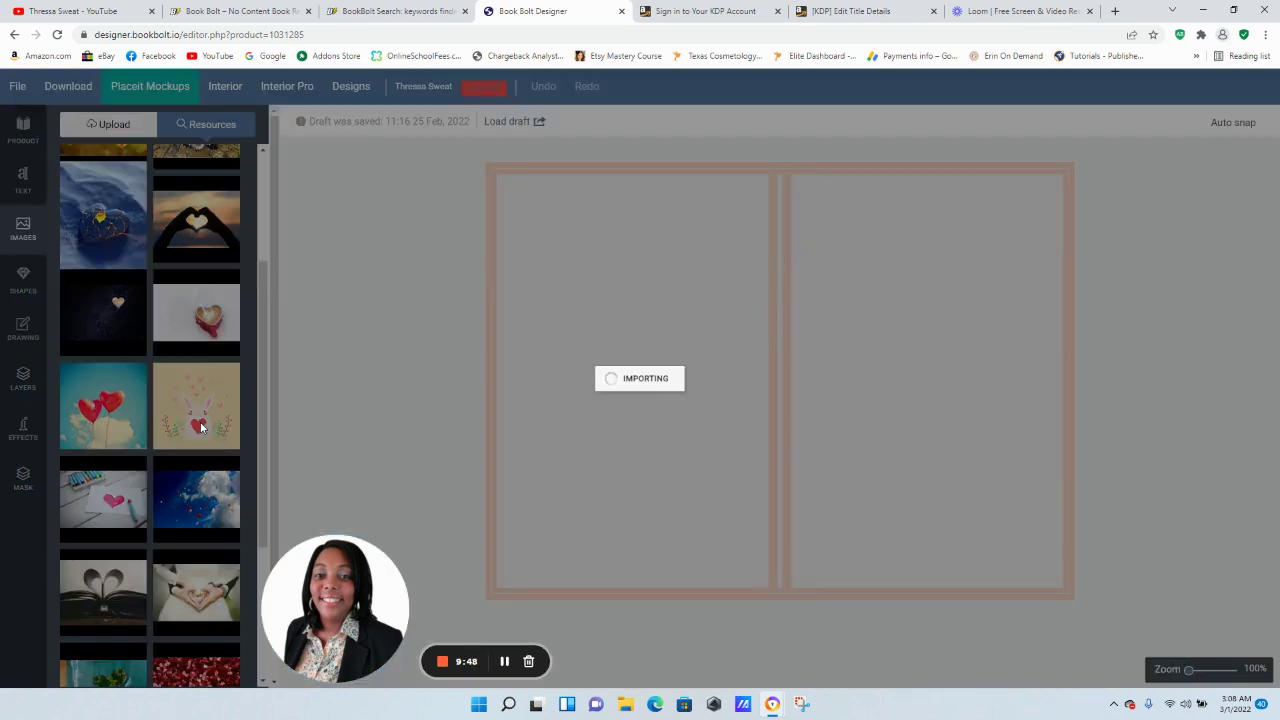
# Shrink the bunny image and move it to the upper inner corner of the front cover
pyautogui.moveTo(870, 399); pyautogui.dragTo(838, 400)
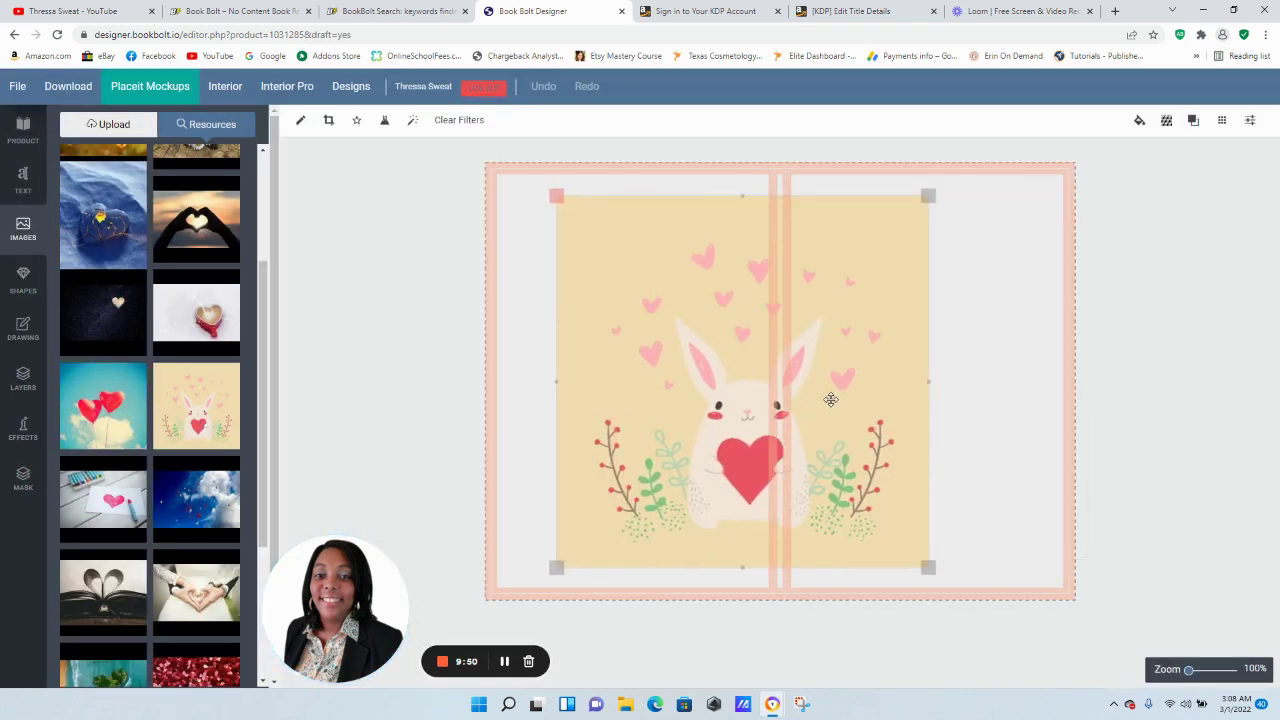
pyautogui.moveTo(930, 565); pyautogui.dragTo(837, 480)
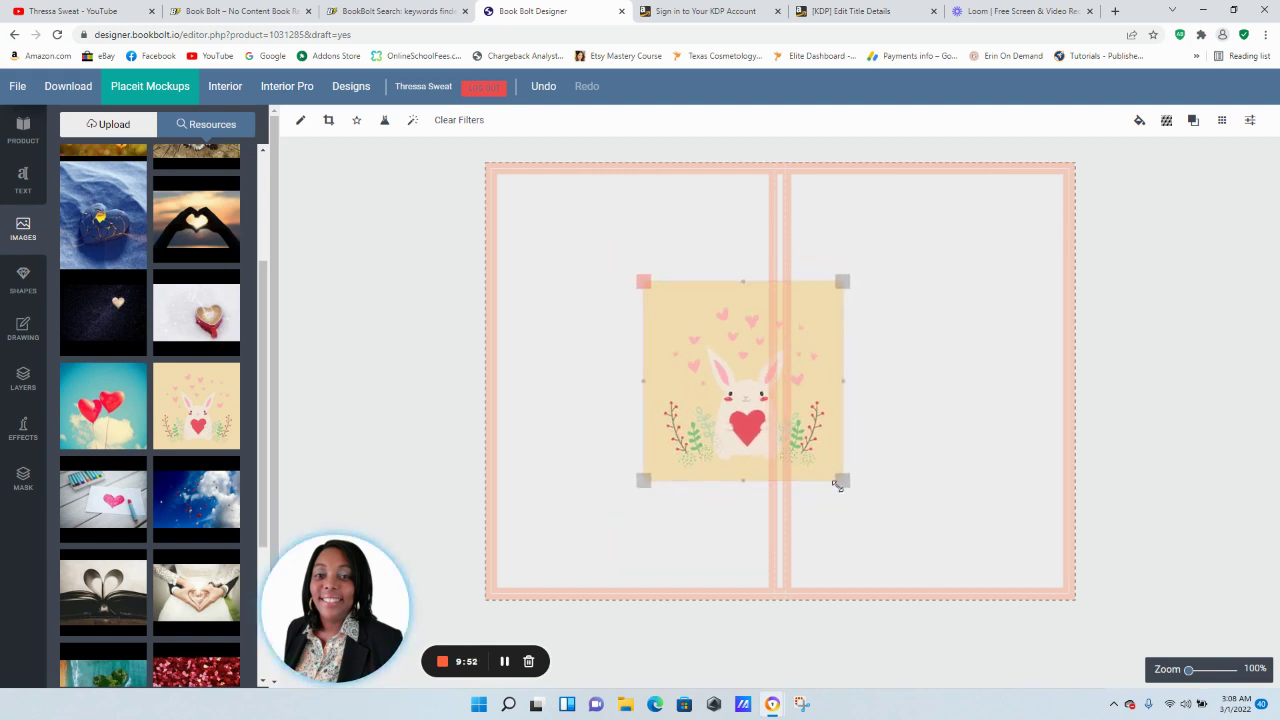
pyautogui.moveTo(807, 409); pyautogui.dragTo(957, 305)
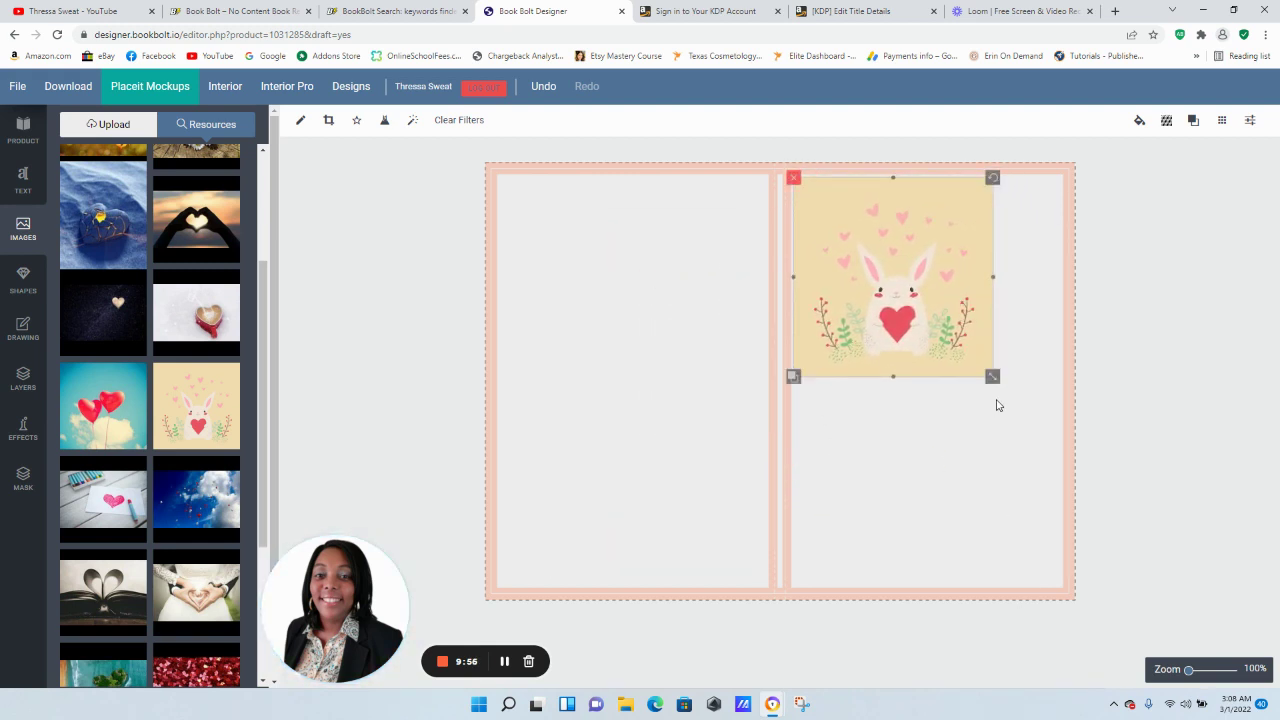
# Enlarge and stretch the bunny image over the full height of the front cover and align it with the spine
pyautogui.moveTo(993, 376); pyautogui.dragTo(1058, 490)
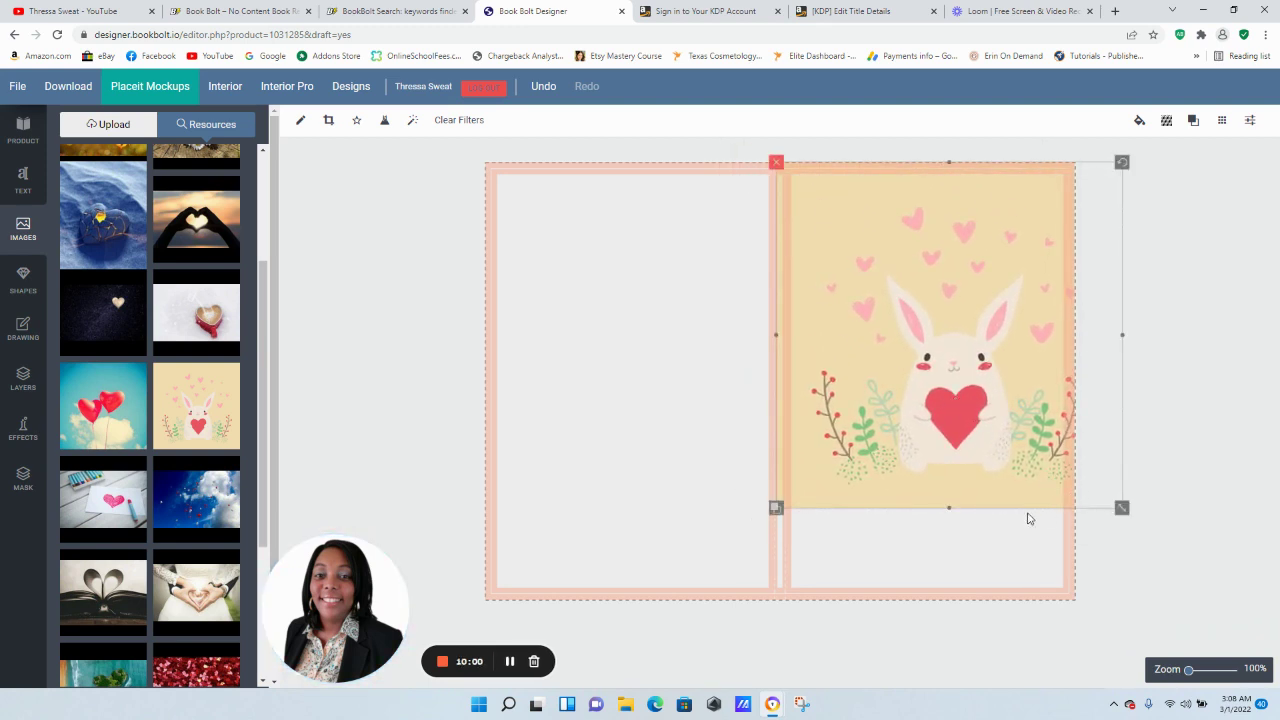
pyautogui.moveTo(949, 507); pyautogui.dragTo(949, 596)
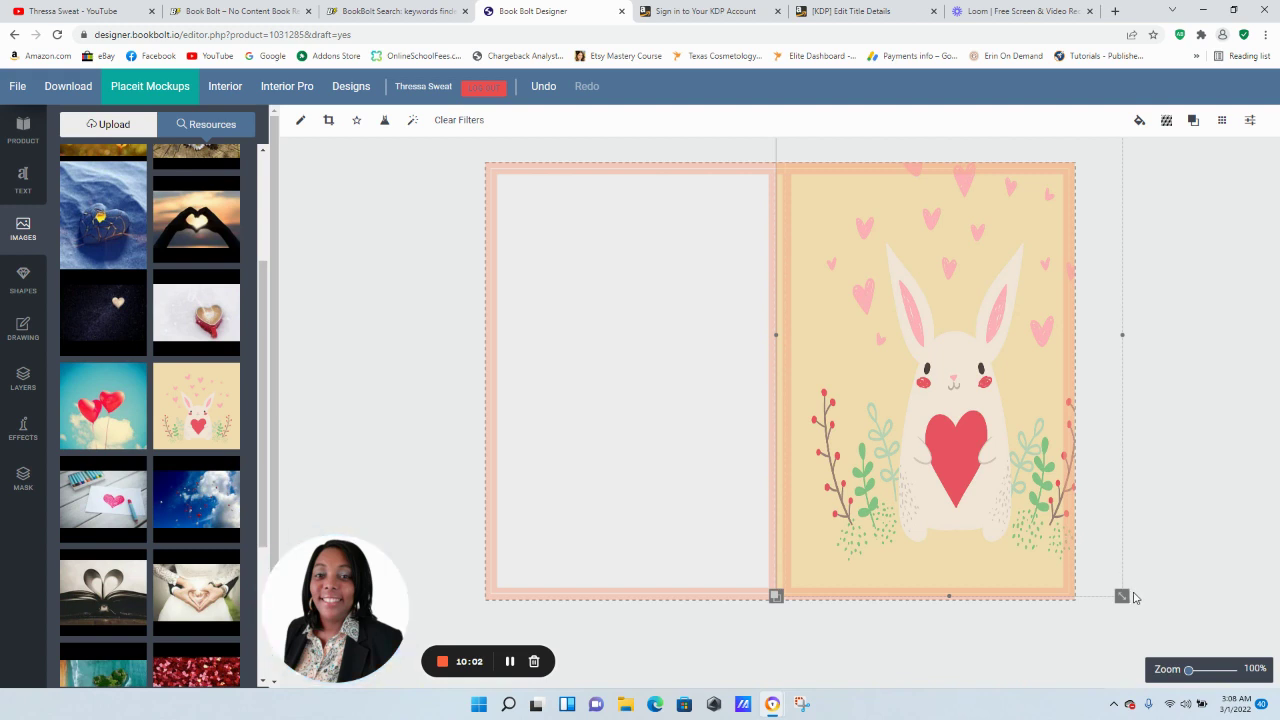
pyautogui.moveTo(1122, 596); pyautogui.dragTo(1080, 545)
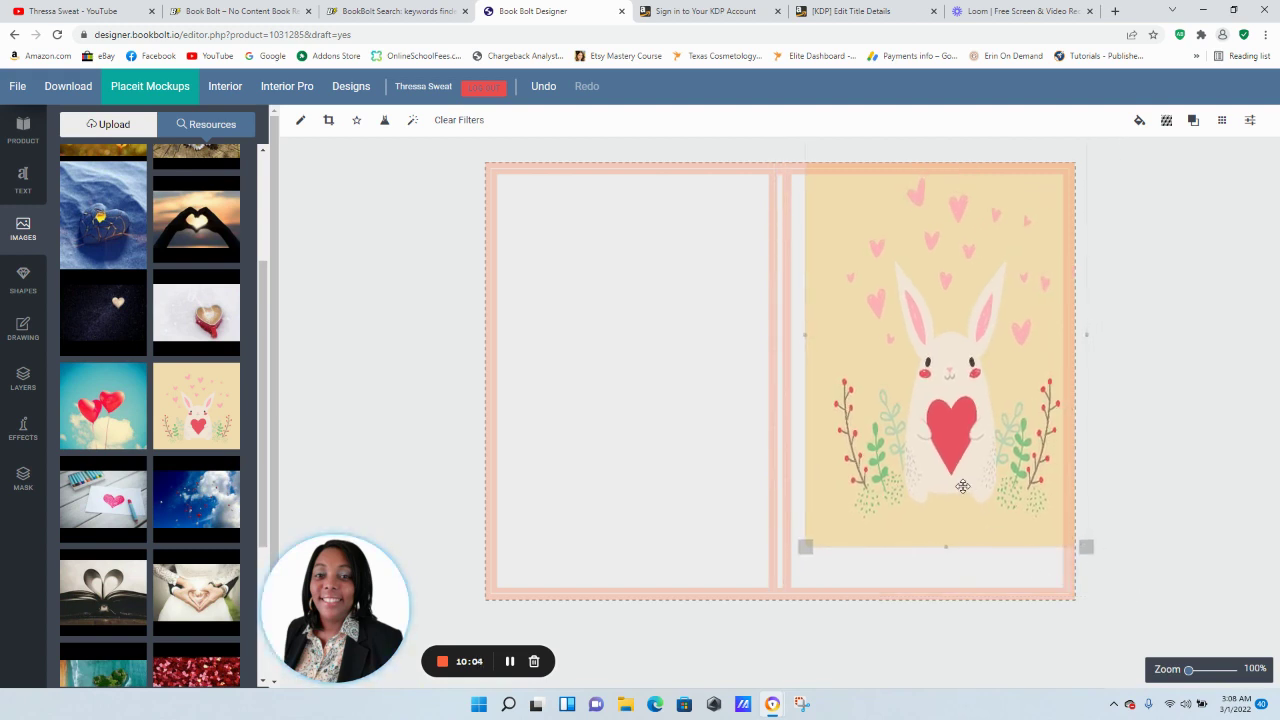
pyautogui.moveTo(960, 483); pyautogui.dragTo(934, 597)
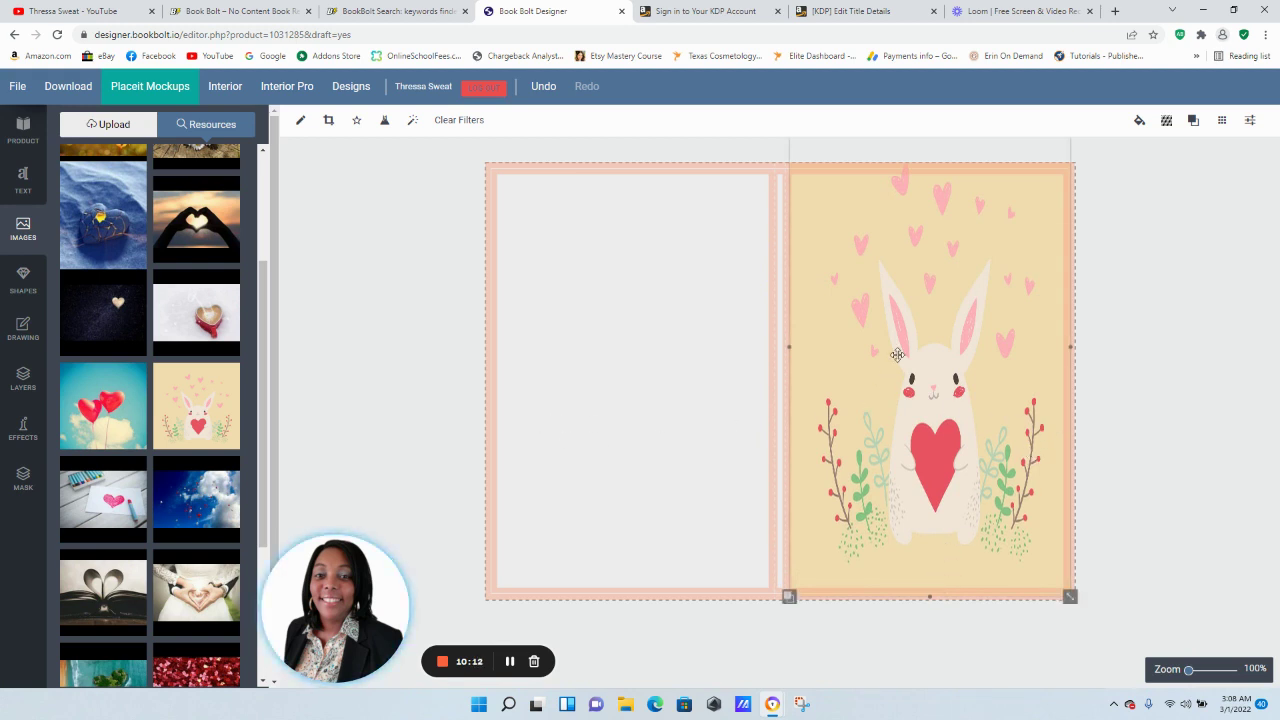
pyautogui.moveTo(897, 354); pyautogui.dragTo(948, 414)
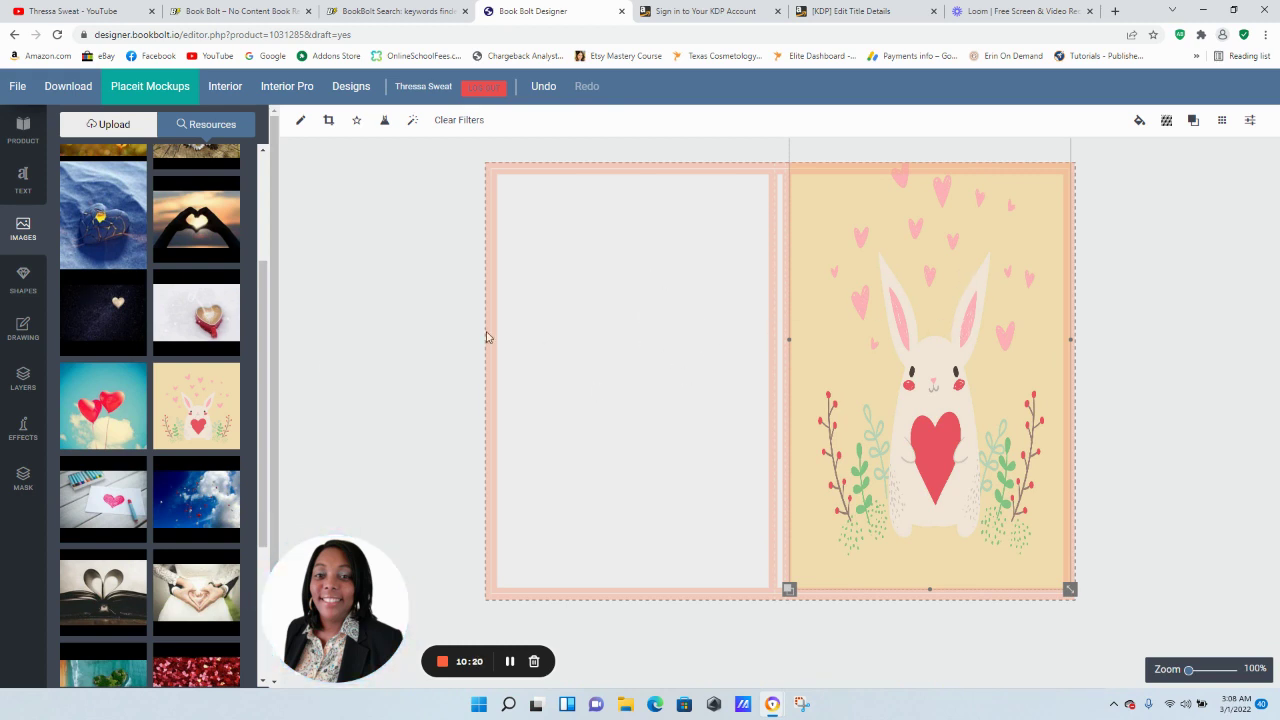
# Add a second copy of the bunny image and move it onto the back cover
pyautogui.scroll(-1, 185, 397)
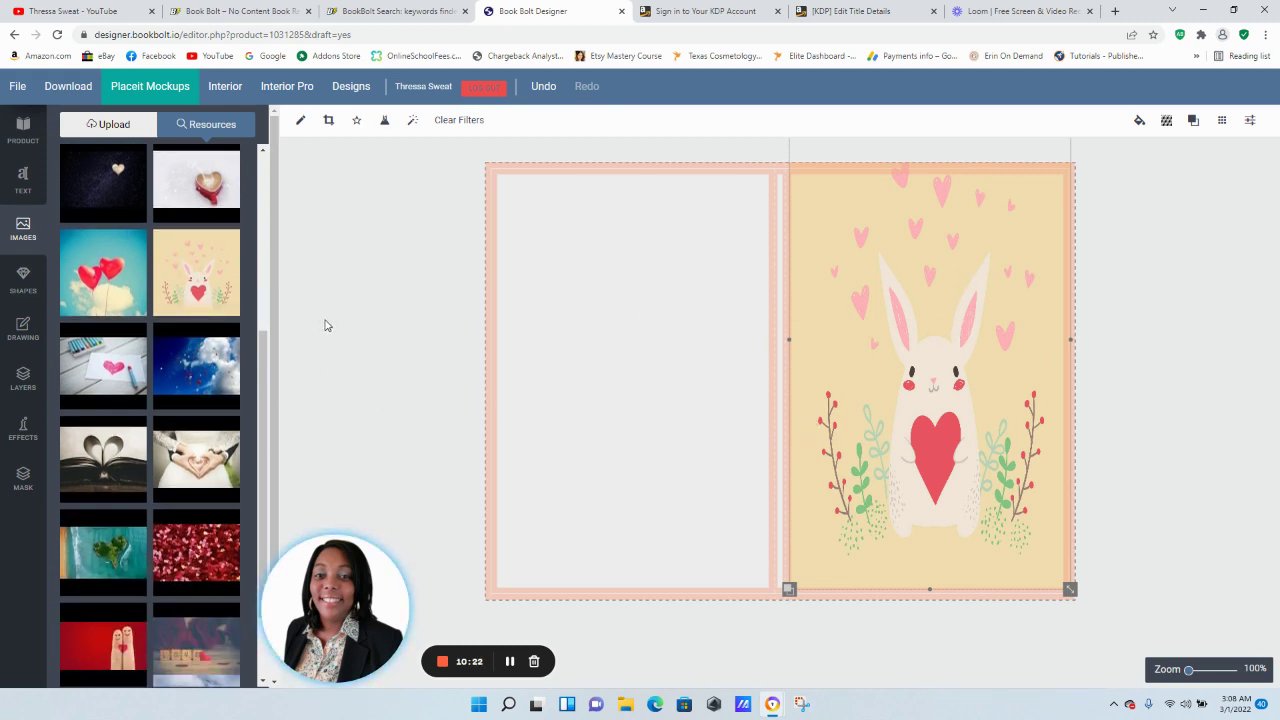
pyautogui.click(182, 286)
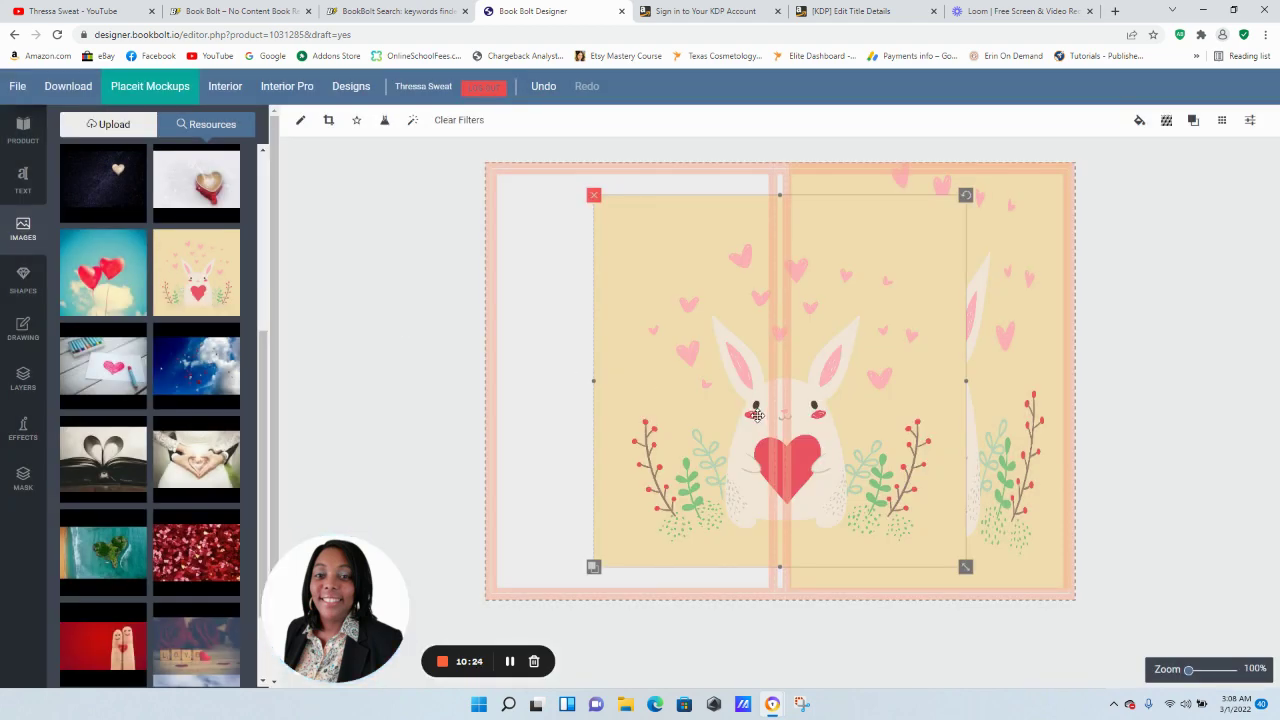
pyautogui.moveTo(757, 415); pyautogui.dragTo(636, 384)
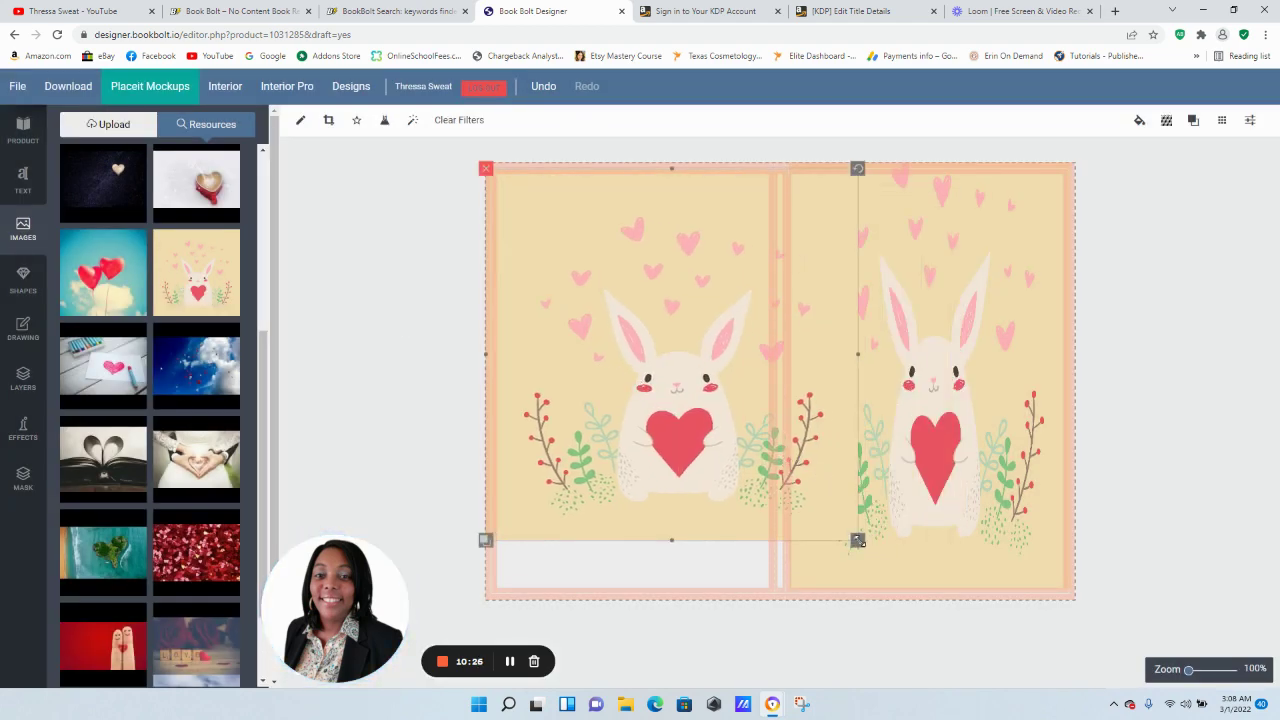
# Resize the second bunny image and stretch it vertically until it fills the back cover
pyautogui.moveTo(858, 541); pyautogui.dragTo(763, 443)
pyautogui.moveTo(656, 393); pyautogui.dragTo(566, 303)
pyautogui.moveTo(679, 356); pyautogui.dragTo(834, 531)
pyautogui.moveTo(719, 457); pyautogui.dragTo(753, 511)
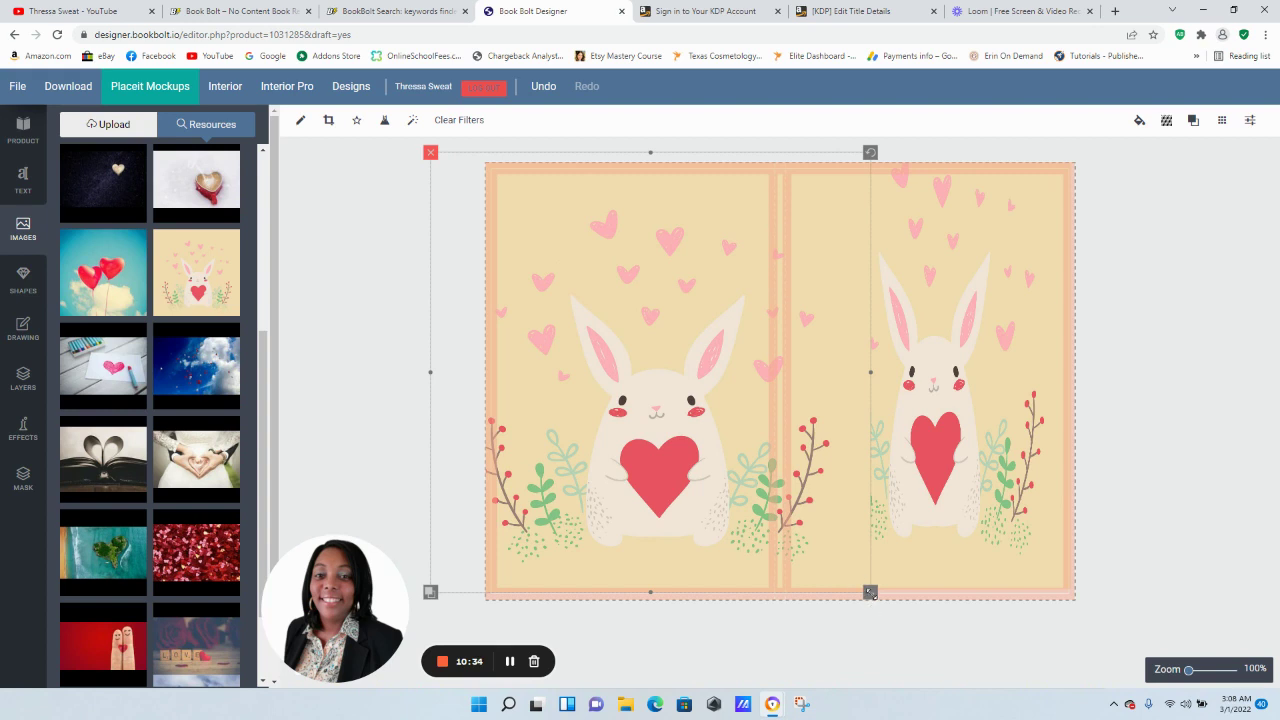
pyautogui.moveTo(870, 592); pyautogui.dragTo(809, 531)
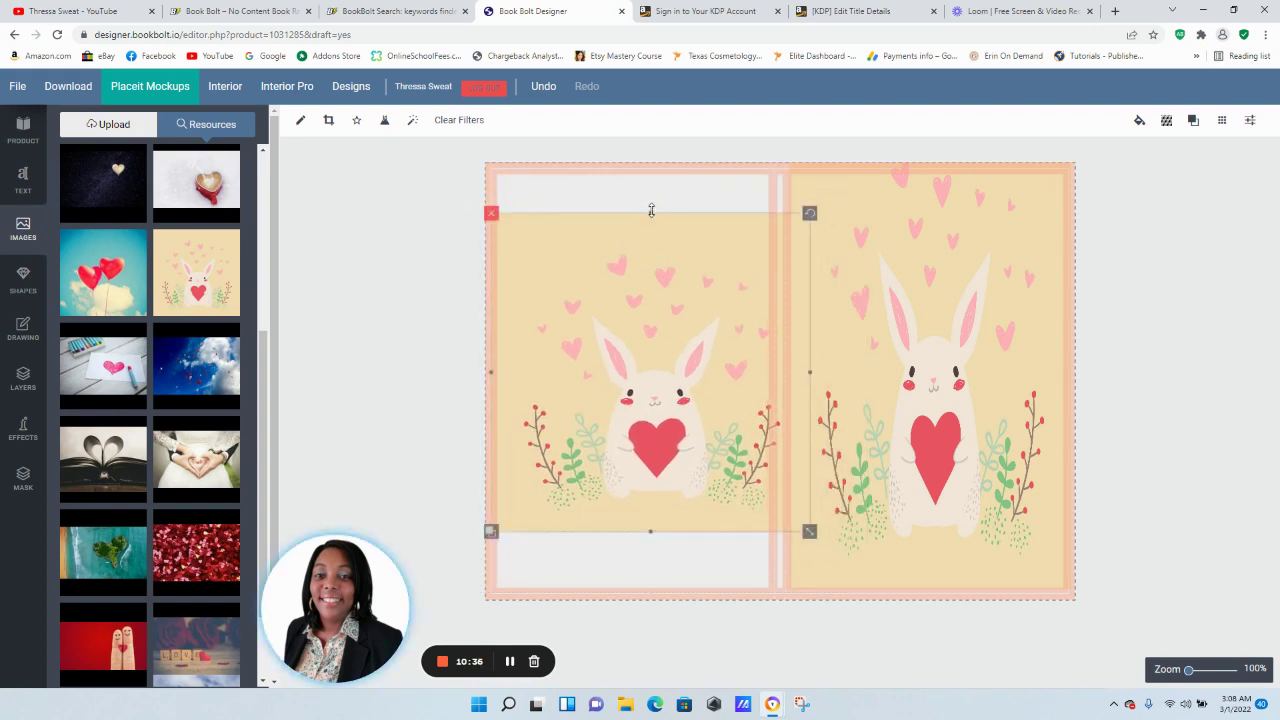
pyautogui.moveTo(651, 210); pyautogui.dragTo(651, 166)
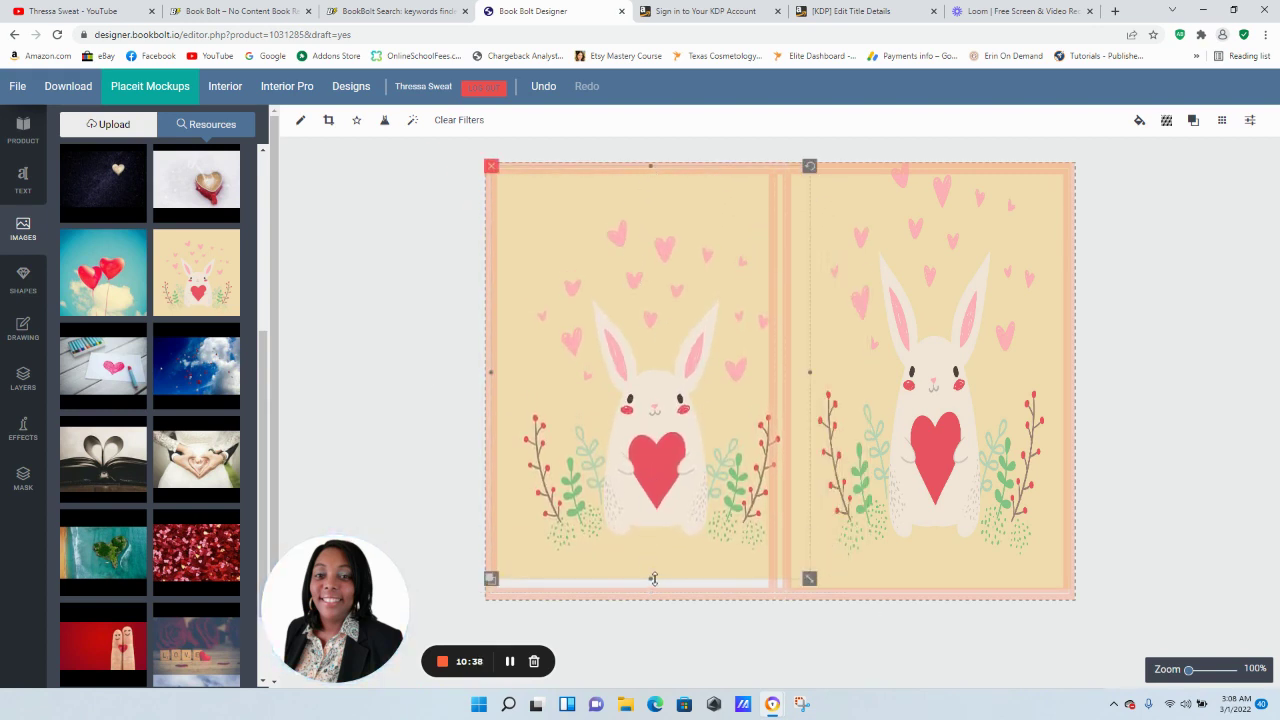
pyautogui.moveTo(653, 579); pyautogui.dragTo(656, 590)
# Reposition the front cover's bunny image and narrow it slightly to fit within the cover's outer edge
pyautogui.click(976, 450)
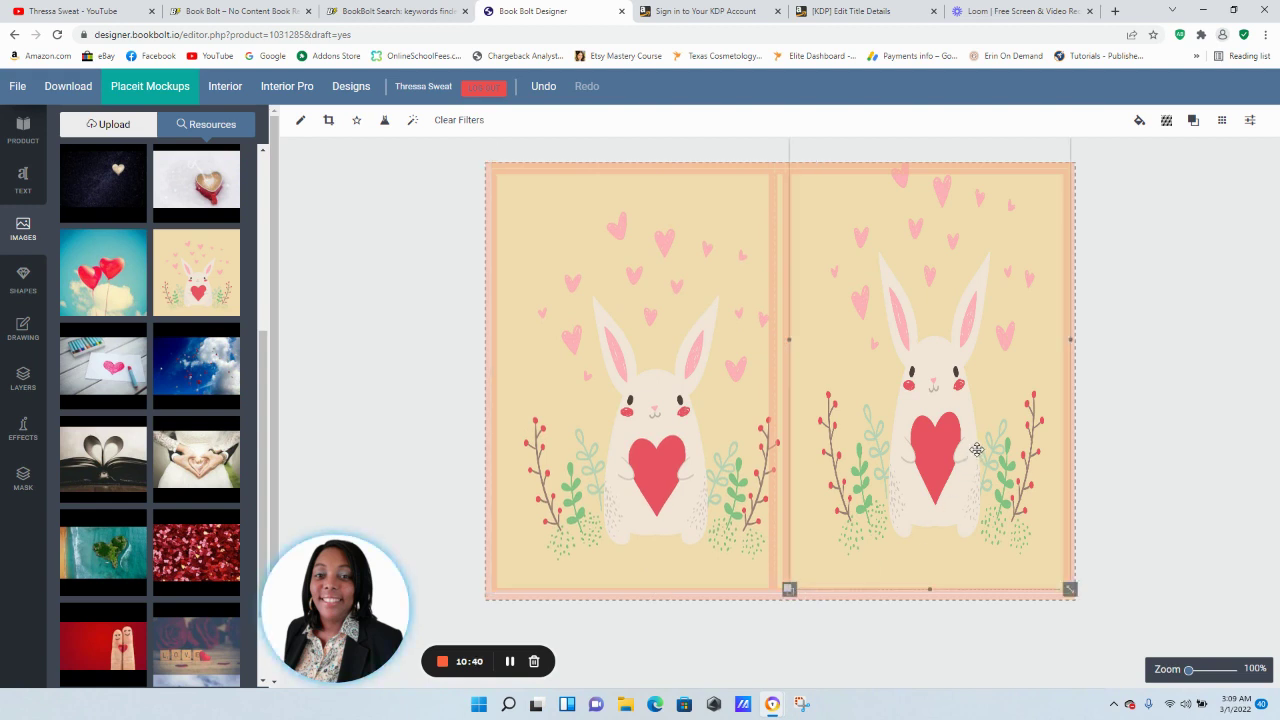
pyautogui.moveTo(976, 450); pyautogui.dragTo(994, 535)
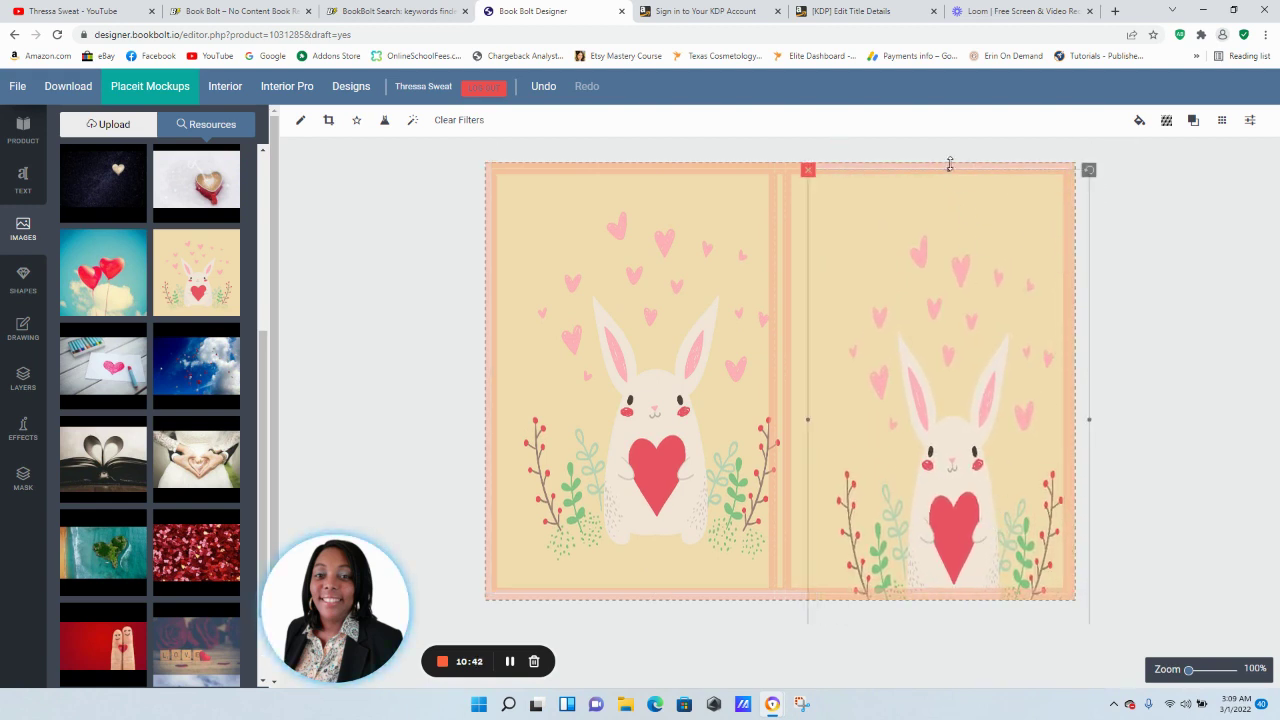
pyautogui.moveTo(950, 164); pyautogui.dragTo(946, 174)
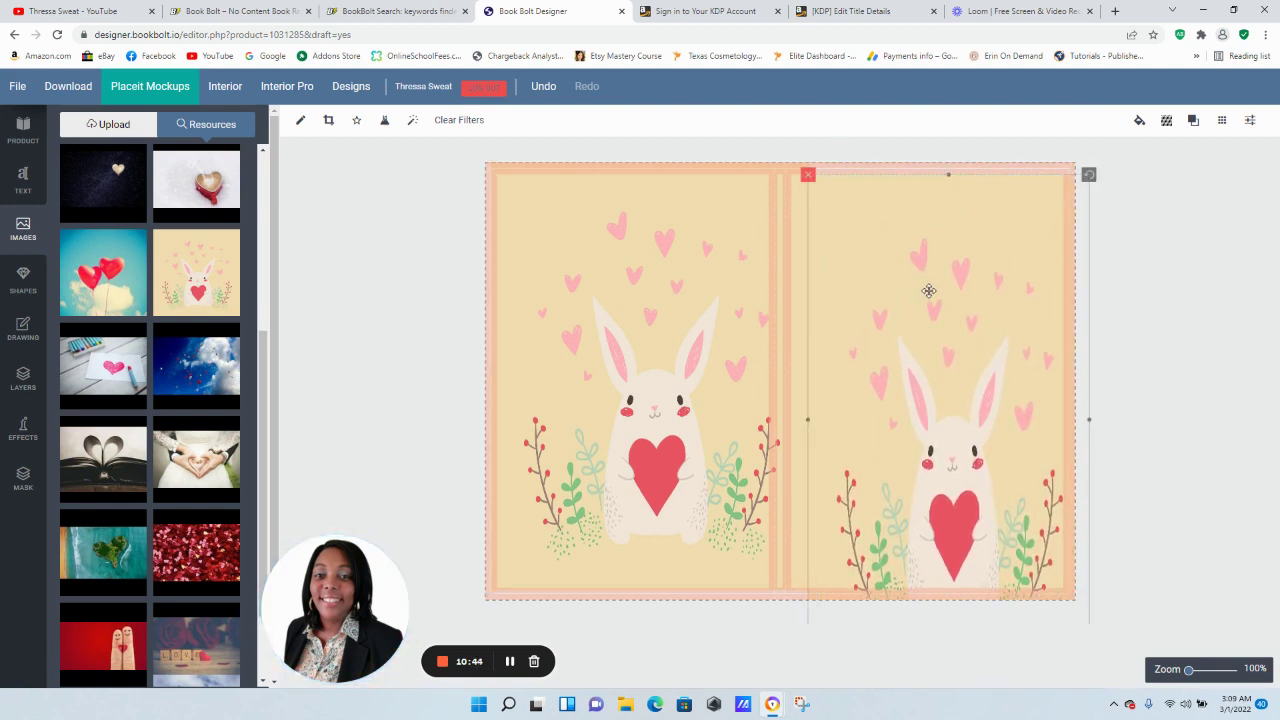
pyautogui.moveTo(929, 291); pyautogui.dragTo(920, 211)
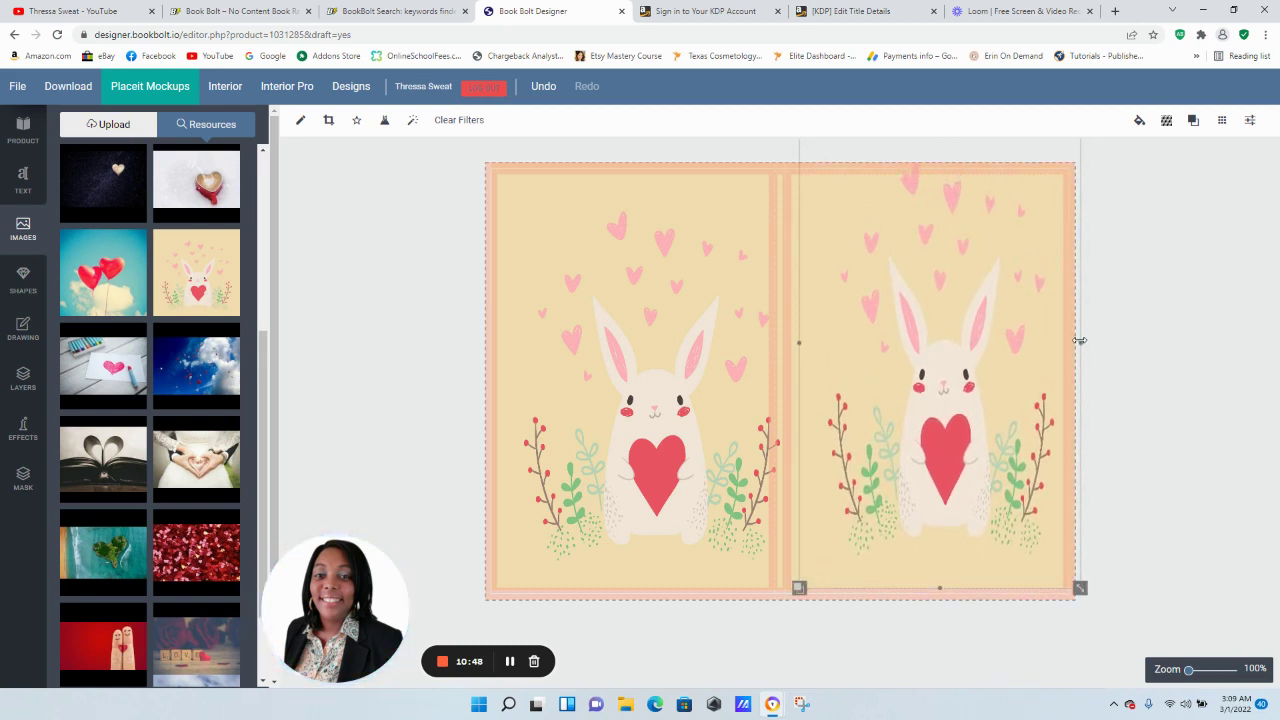
pyautogui.moveTo(1079, 333); pyautogui.dragTo(1070, 343)
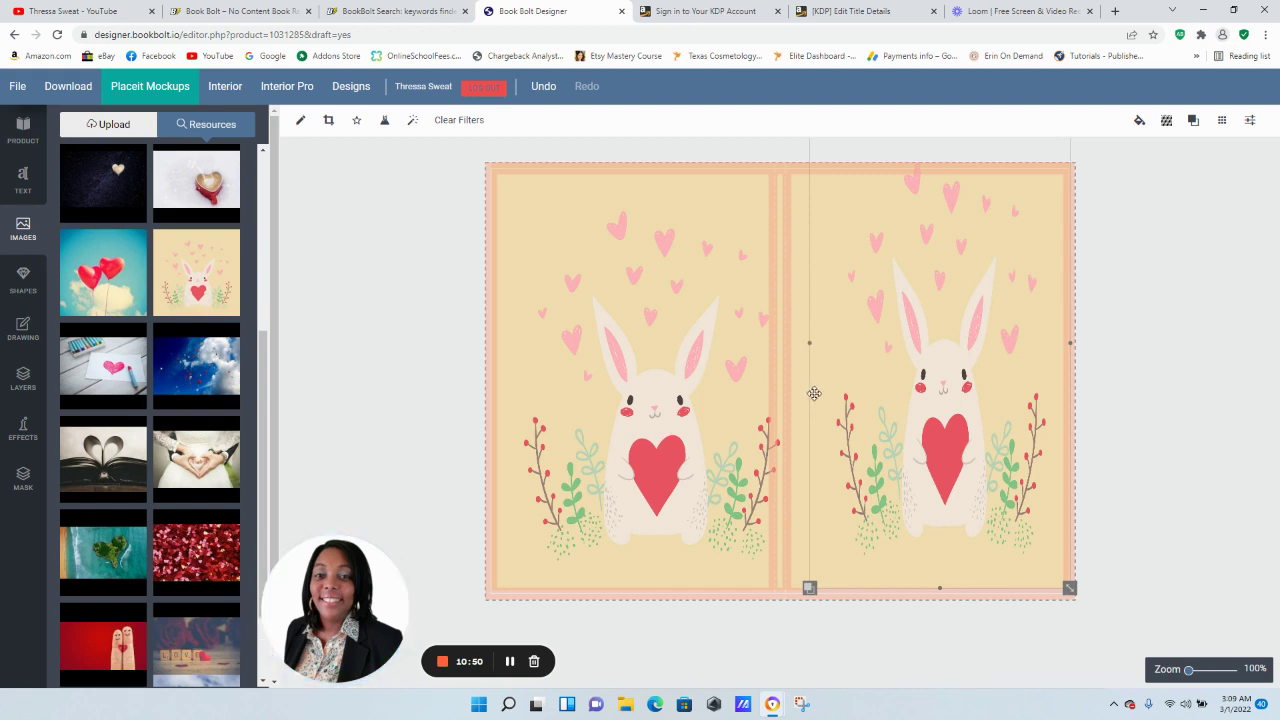
# Add an arched Bridge-style text to the cover and change its wording to "NOTEBOOK JOURNAL"
pyautogui.click(25, 188)
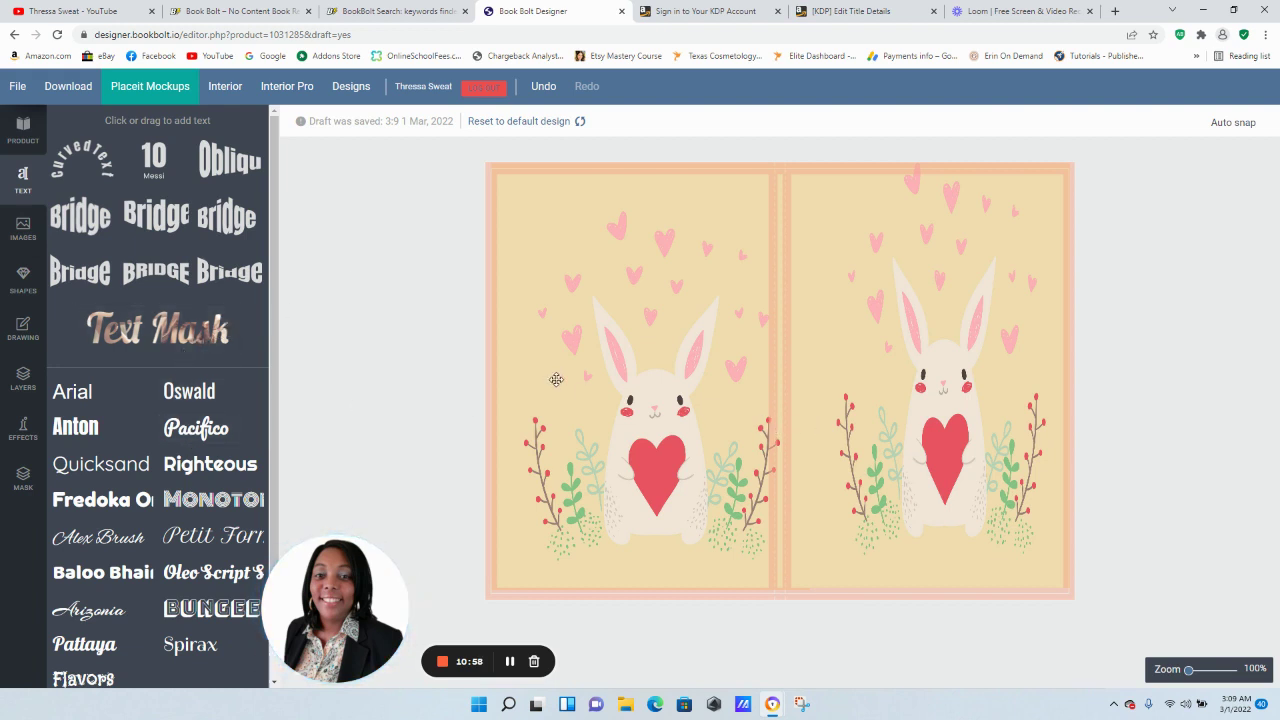
pyautogui.click(134, 284)
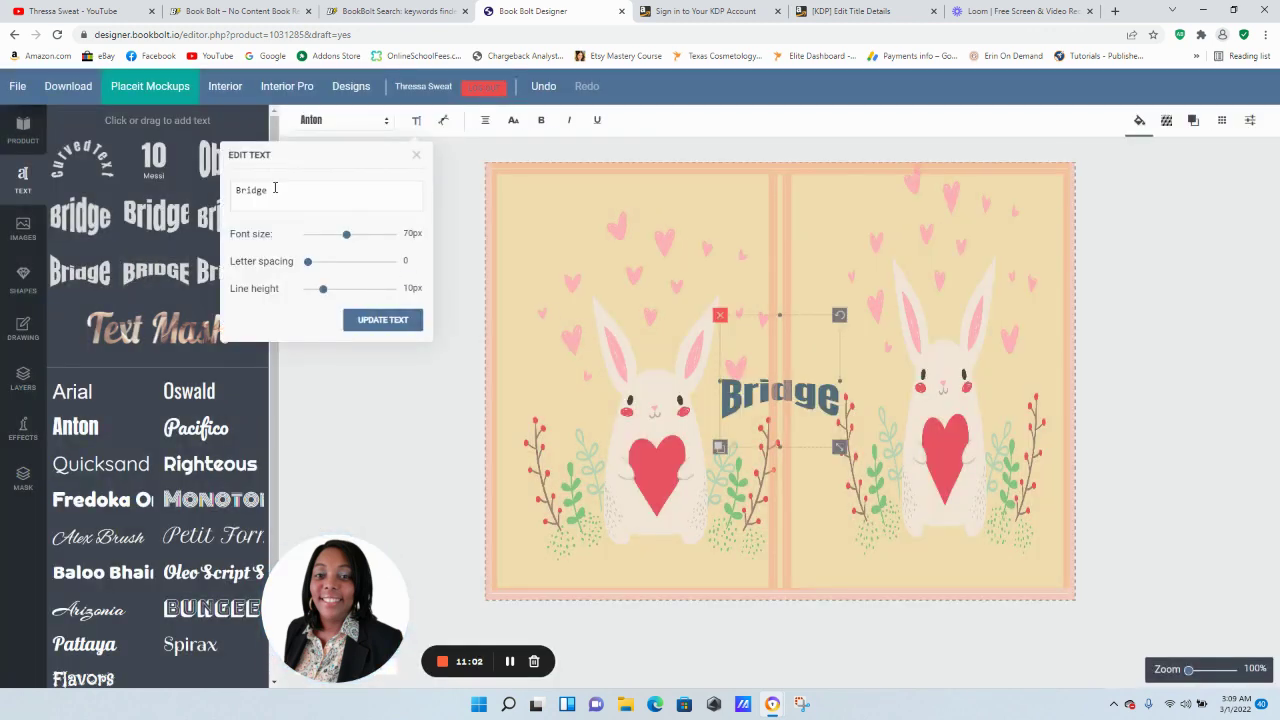
pyautogui.click(274, 190)
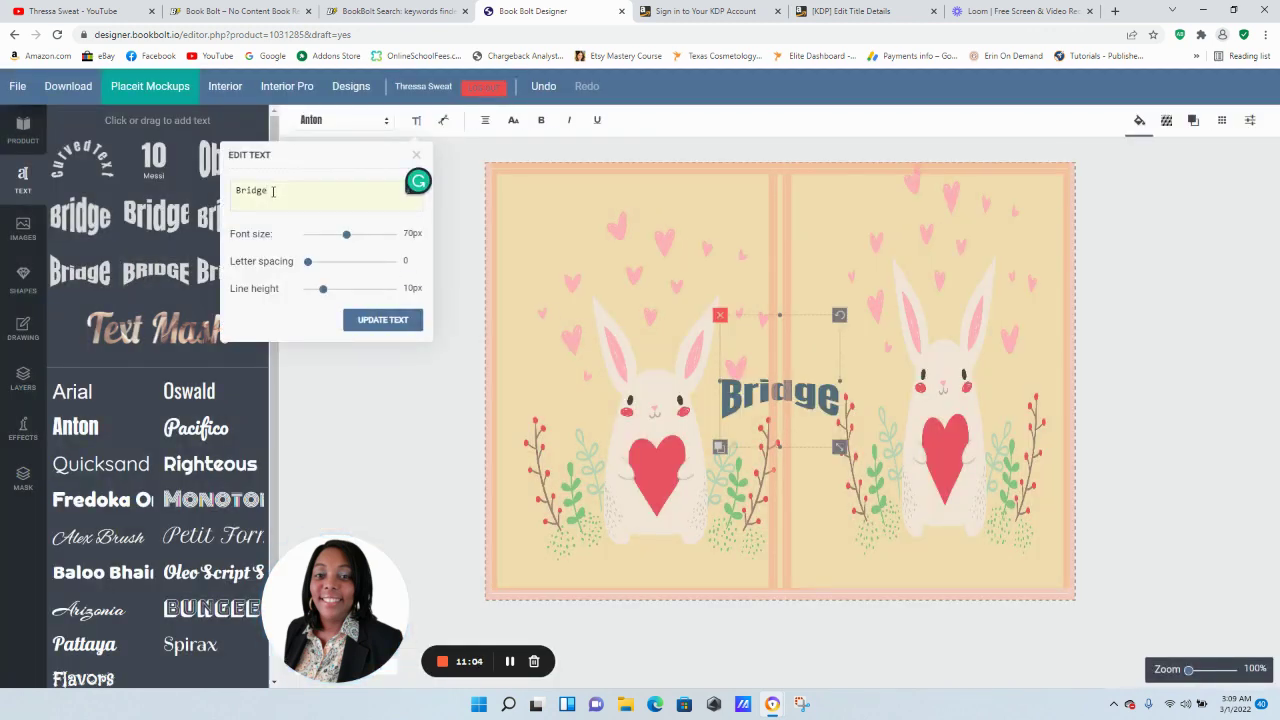
pyautogui.hotkey('ctrl', 'a')
pyautogui.write('n')
pyautogui.press('BackSpace')
pyautogui.write('NOTEBOOK')
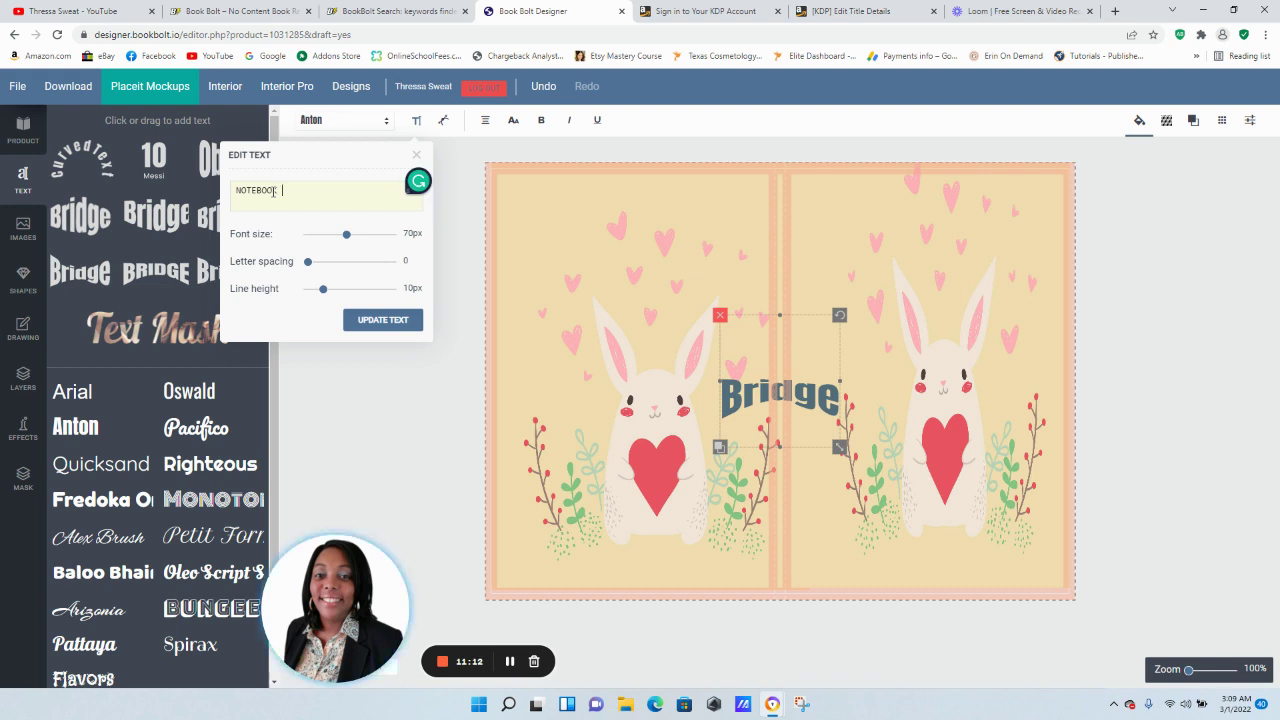
pyautogui.write(' 30')
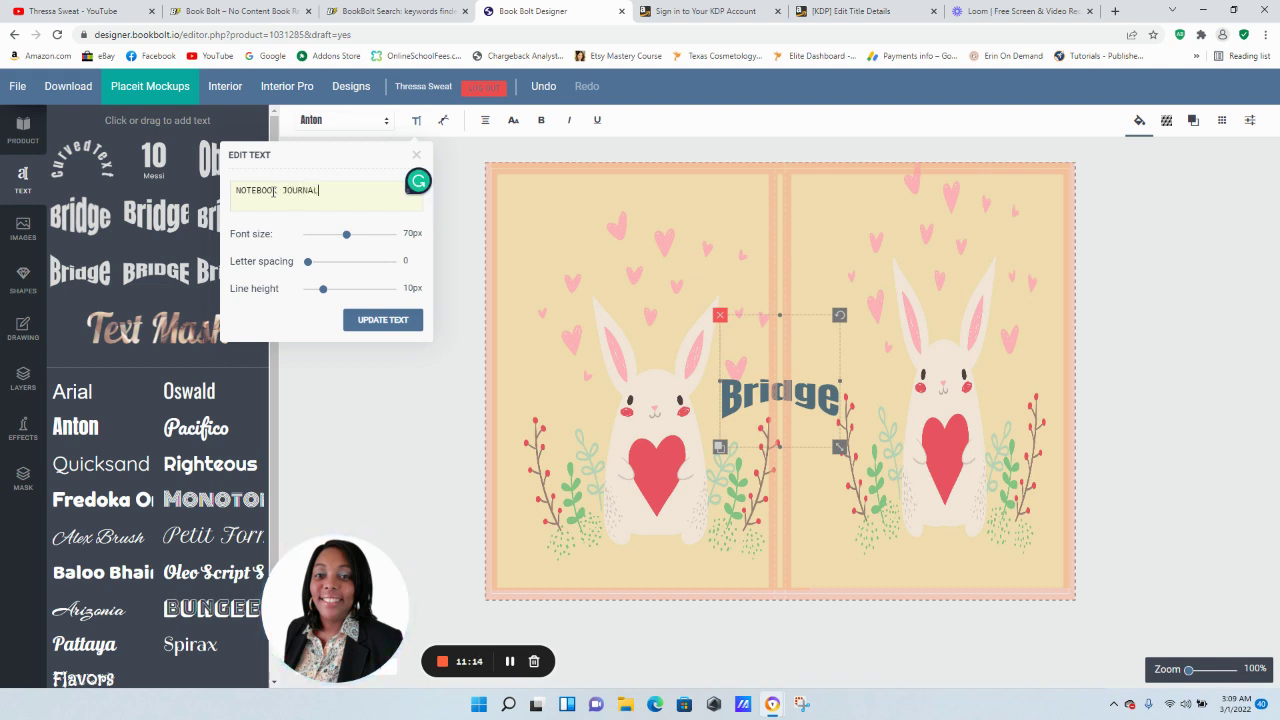
pyautogui.click(383, 320)
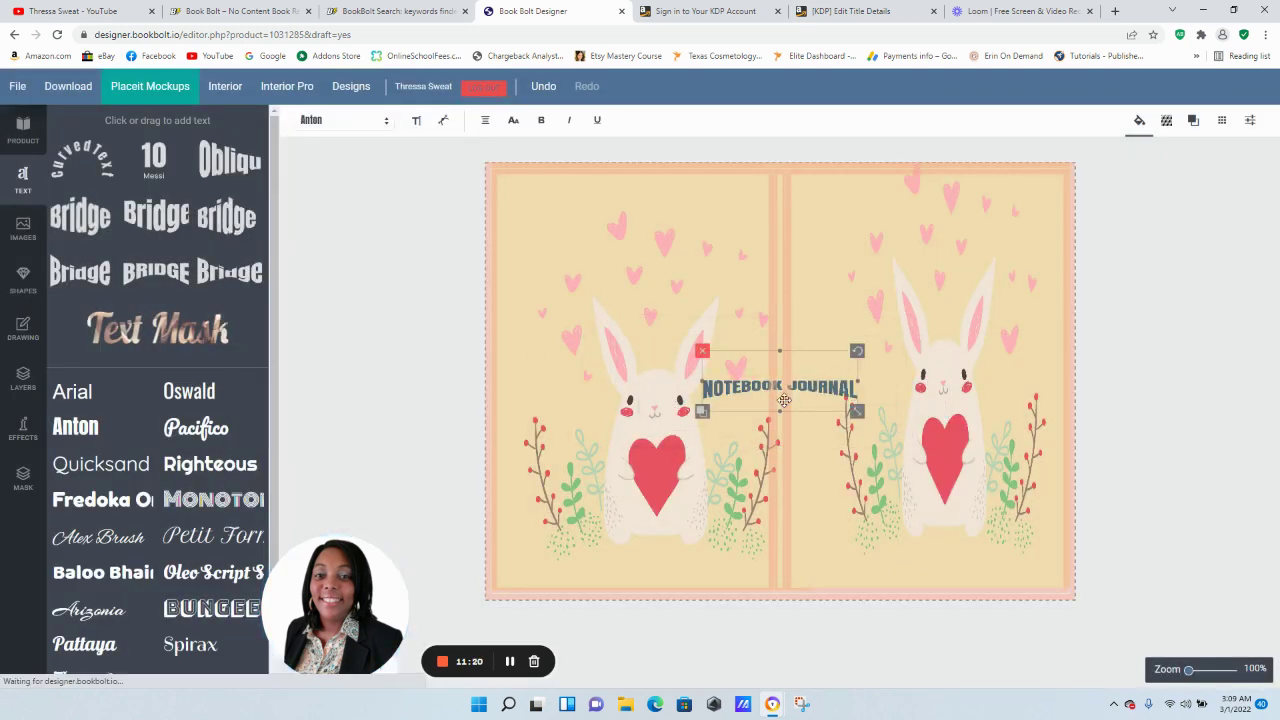
# Move the title text to the upper part of the front cover, enlarge it to span the cover's width, and deselect it
pyautogui.moveTo(784, 400); pyautogui.dragTo(1057, 274)
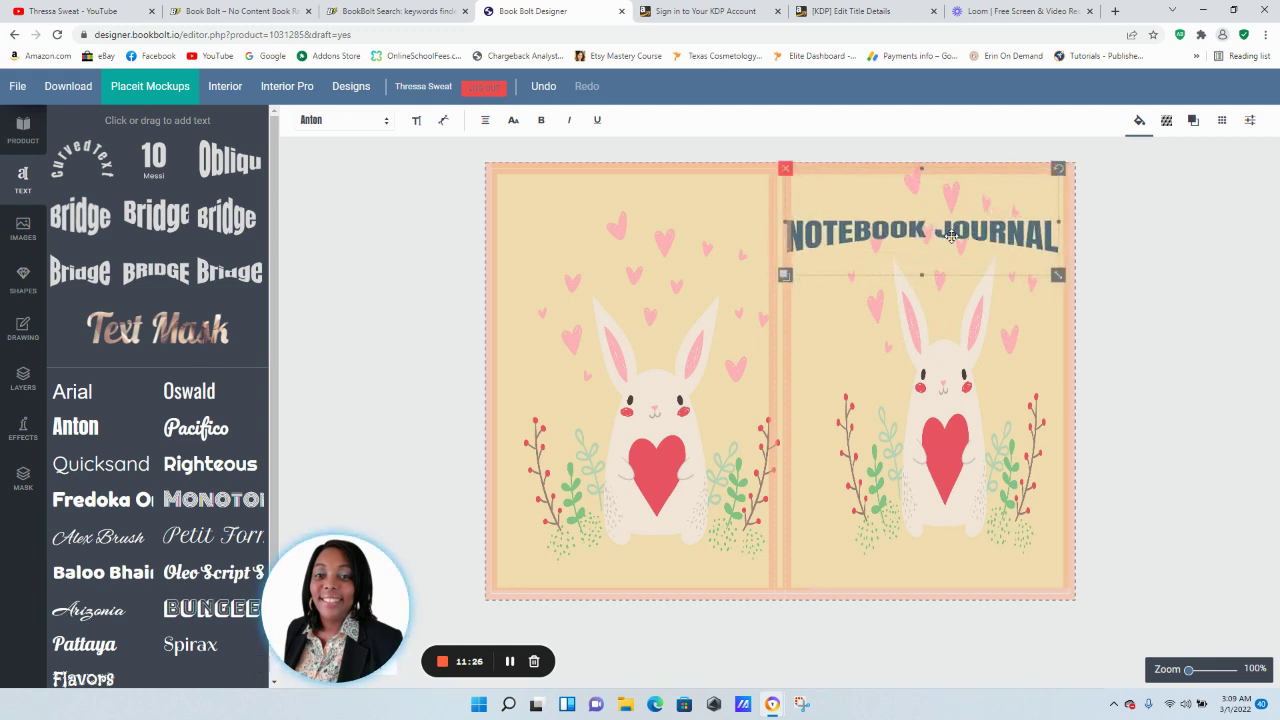
pyautogui.click(1199, 303)
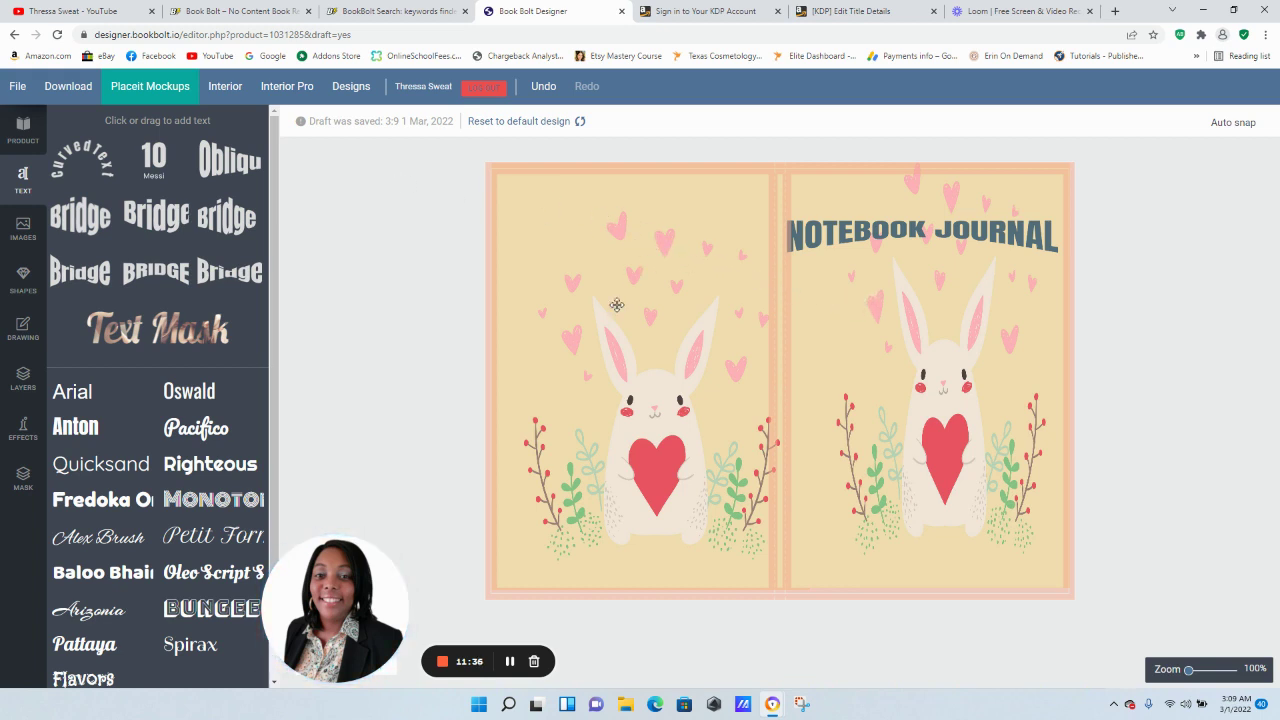
# Download the finished cover design as a PDF, return to the cover designer, and dismiss the download dialog
pyautogui.moveTo(355, 587); pyautogui.dragTo(386, 483)
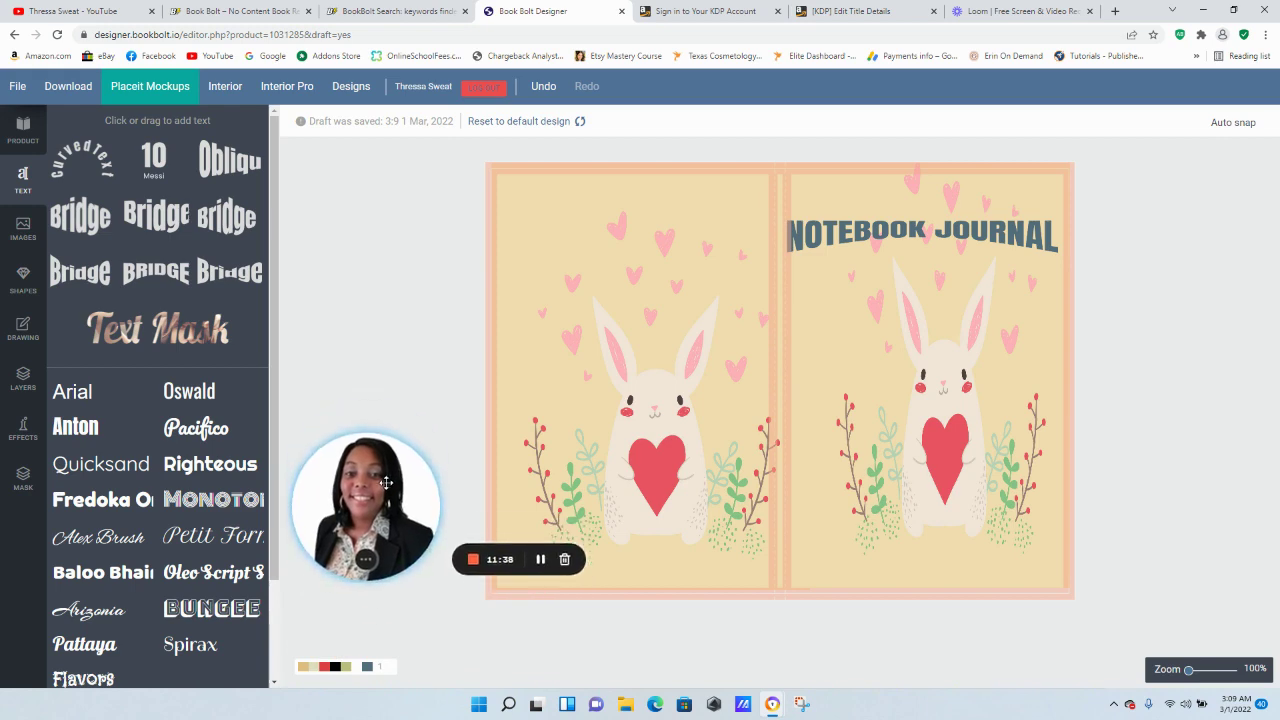
pyautogui.click(73, 91)
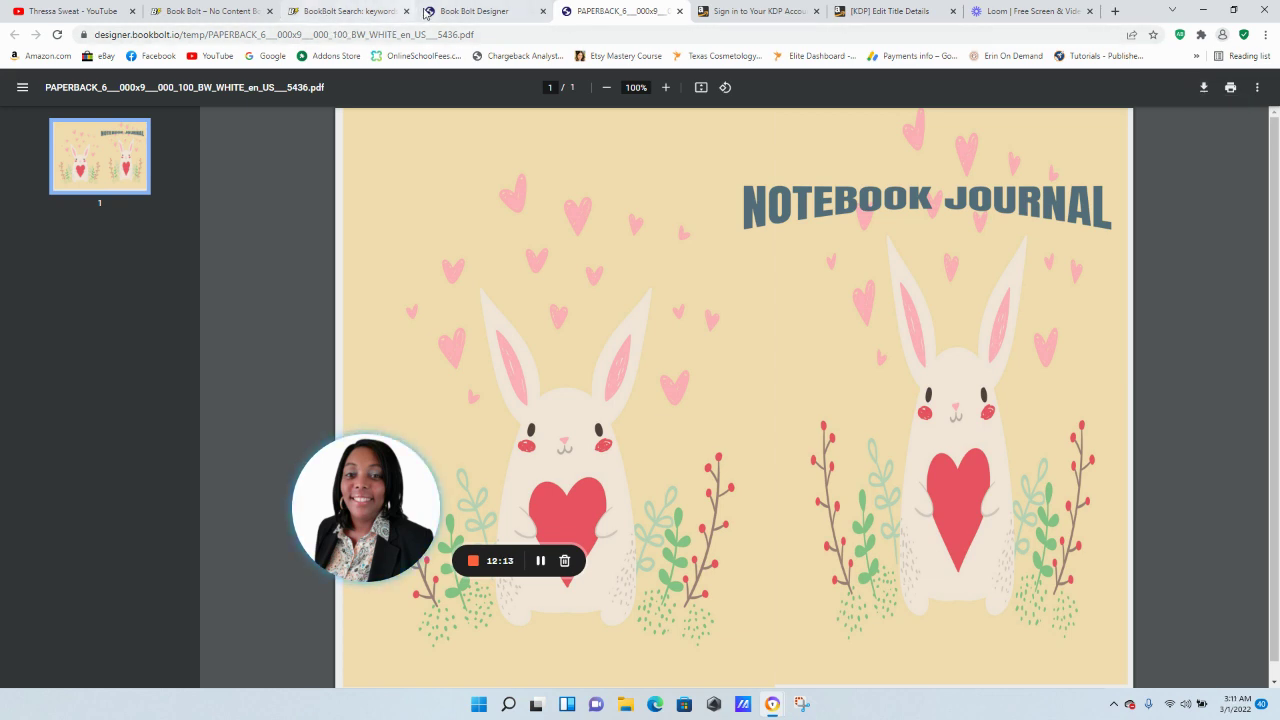
pyautogui.click(468, 11)
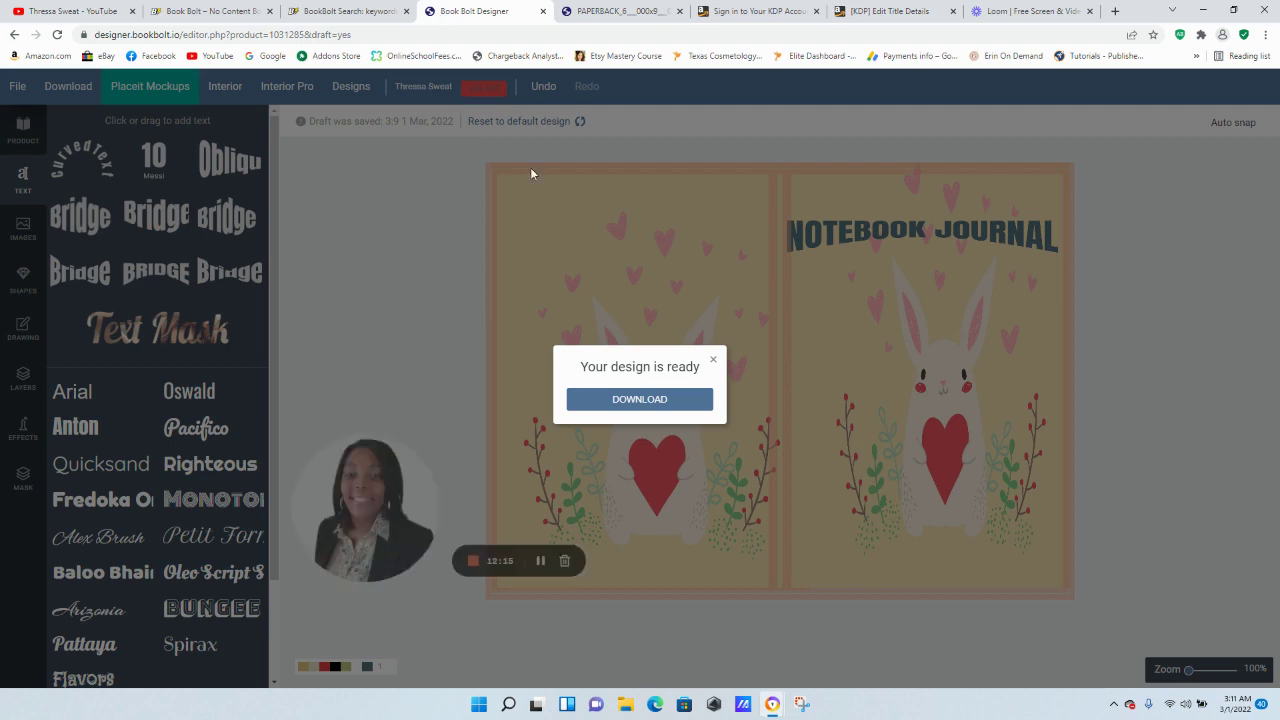
pyautogui.click(715, 361)
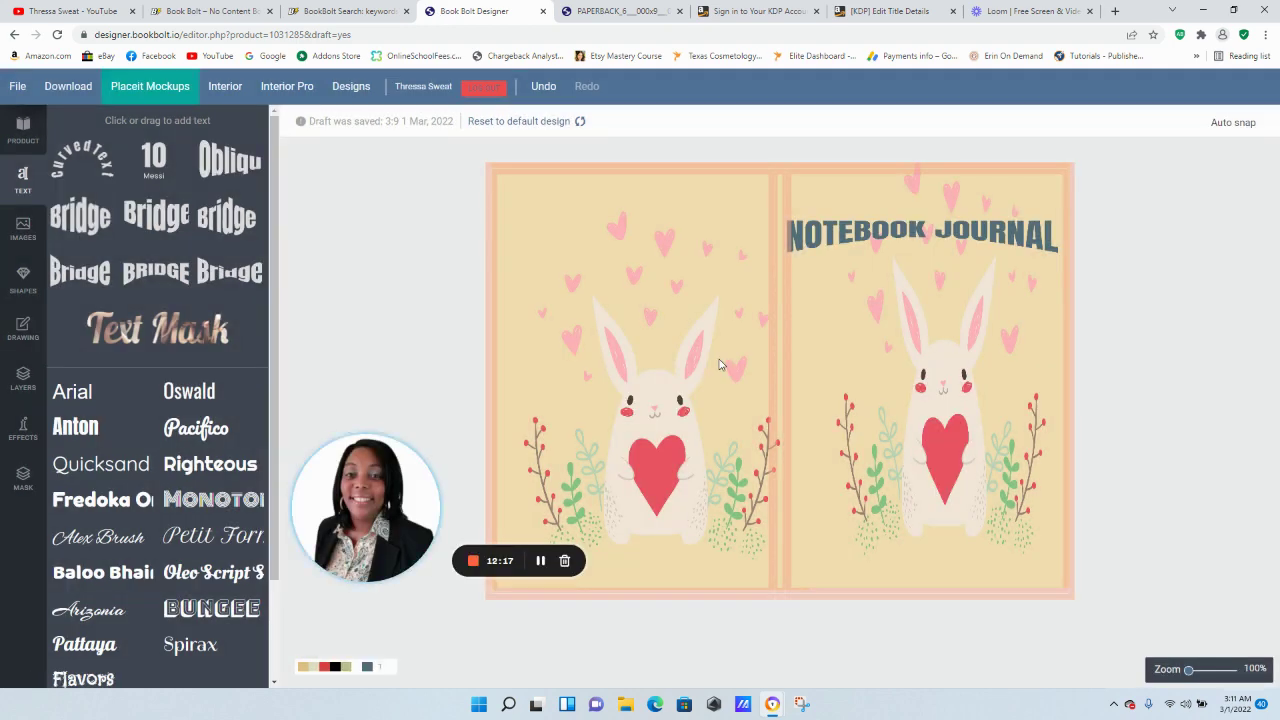
# Open the Interior Generator to view its page templates and return to the cover designer
pyautogui.click(226, 87)
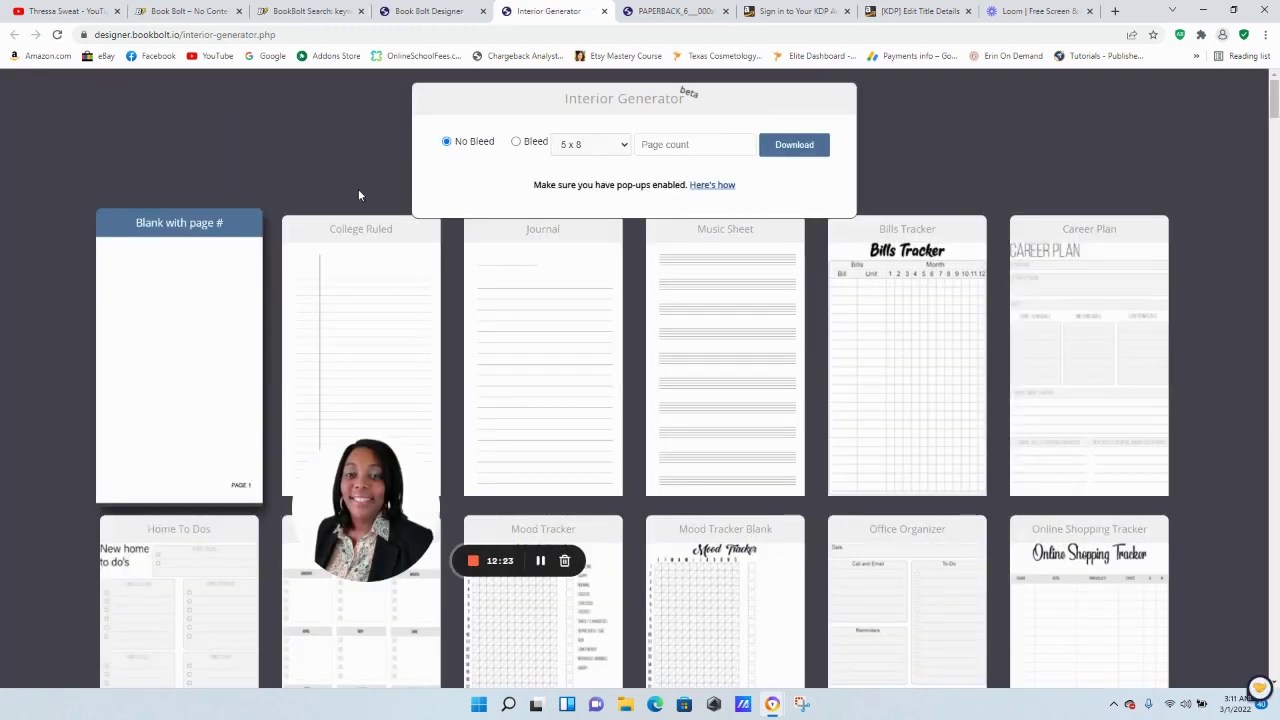
pyautogui.moveTo(368, 480); pyautogui.dragTo(68, 320)
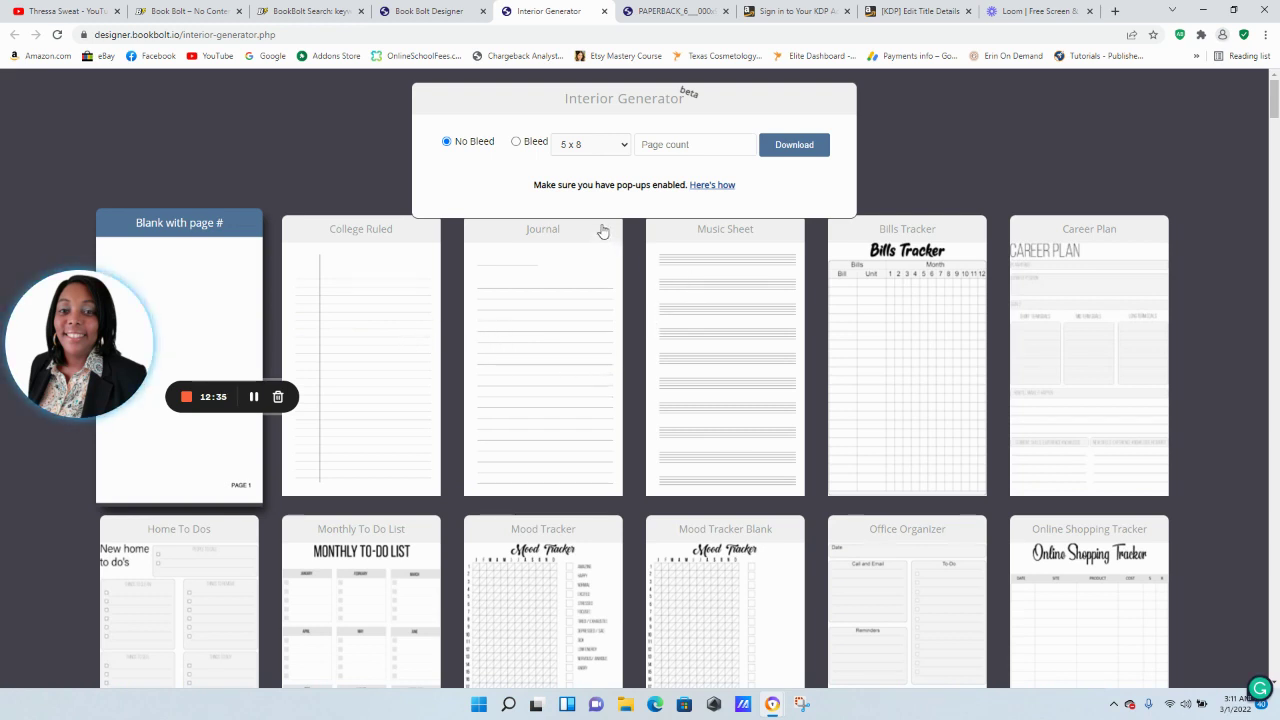
pyautogui.click(420, 12)
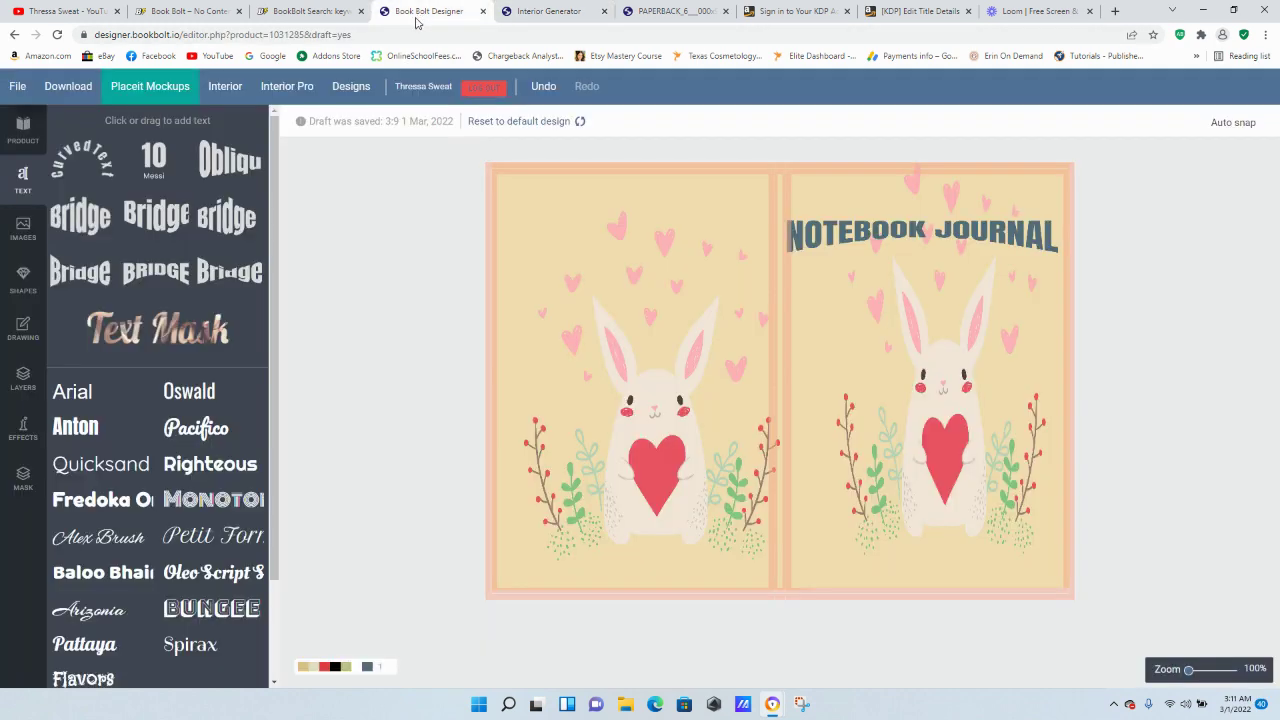
# Open Interior Generator Pro and assign one College Ruled page as the first page
pyautogui.click(289, 87)
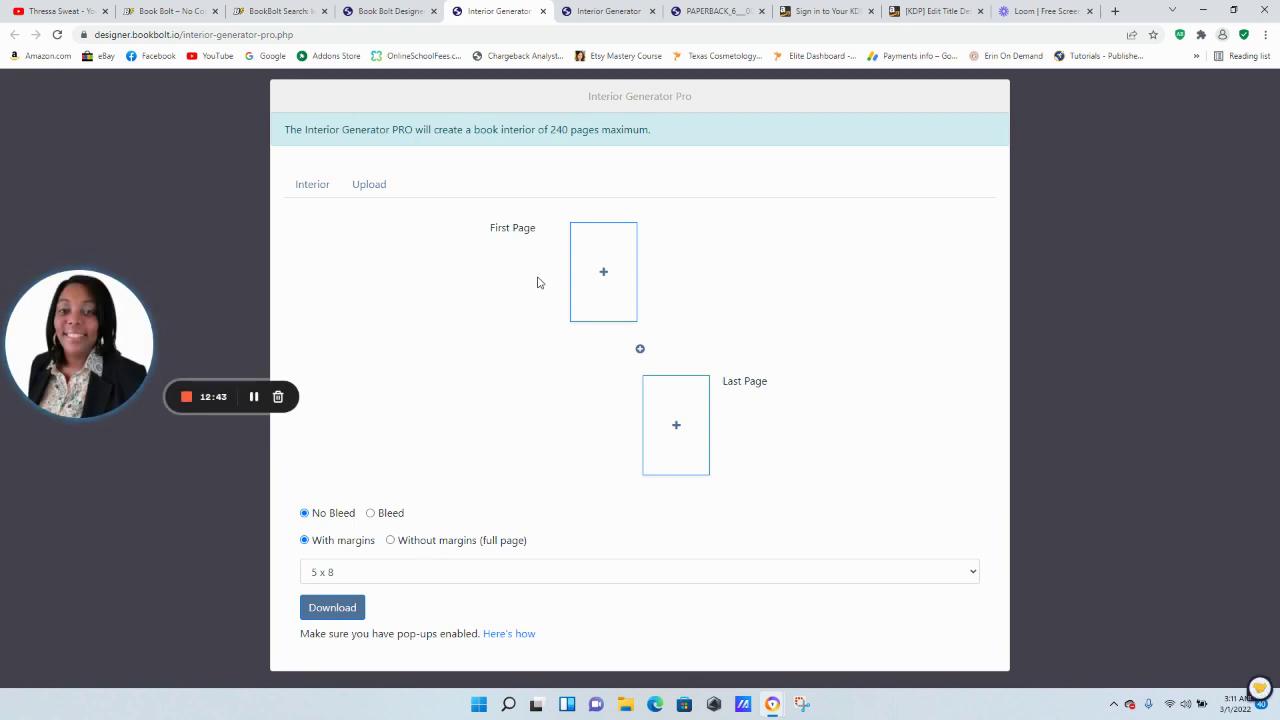
pyautogui.click(606, 272)
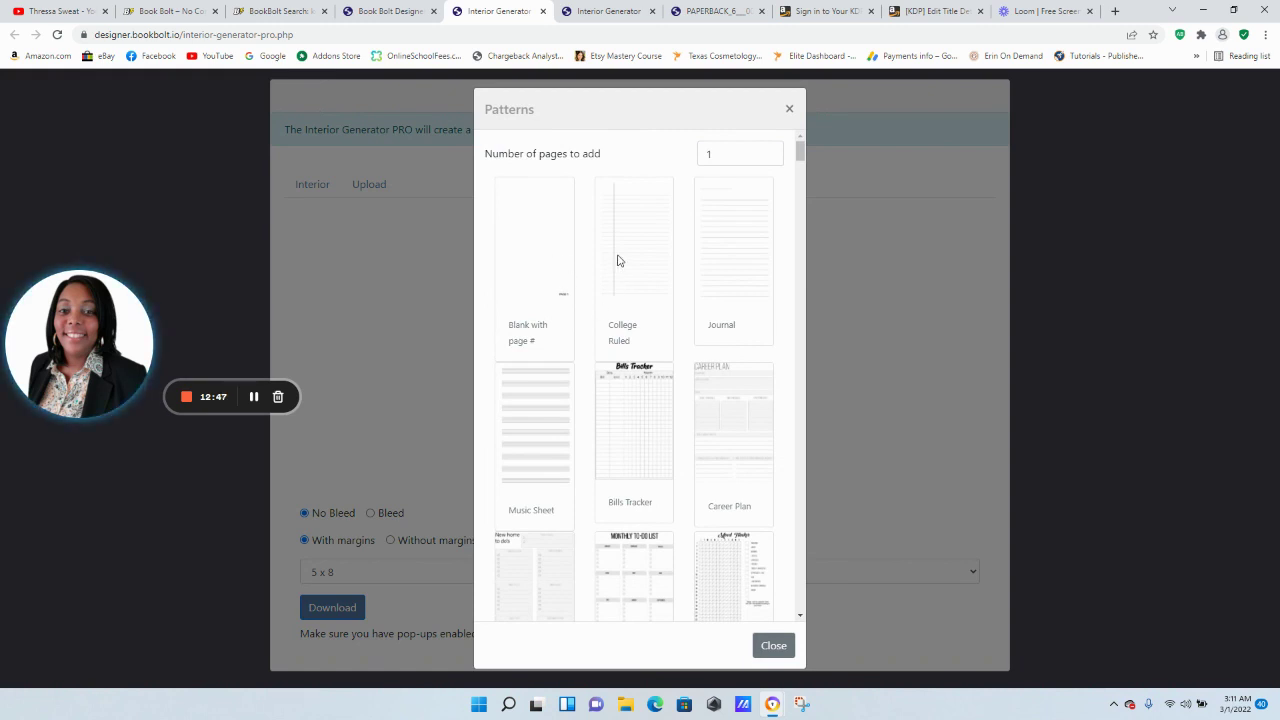
pyautogui.click(617, 260)
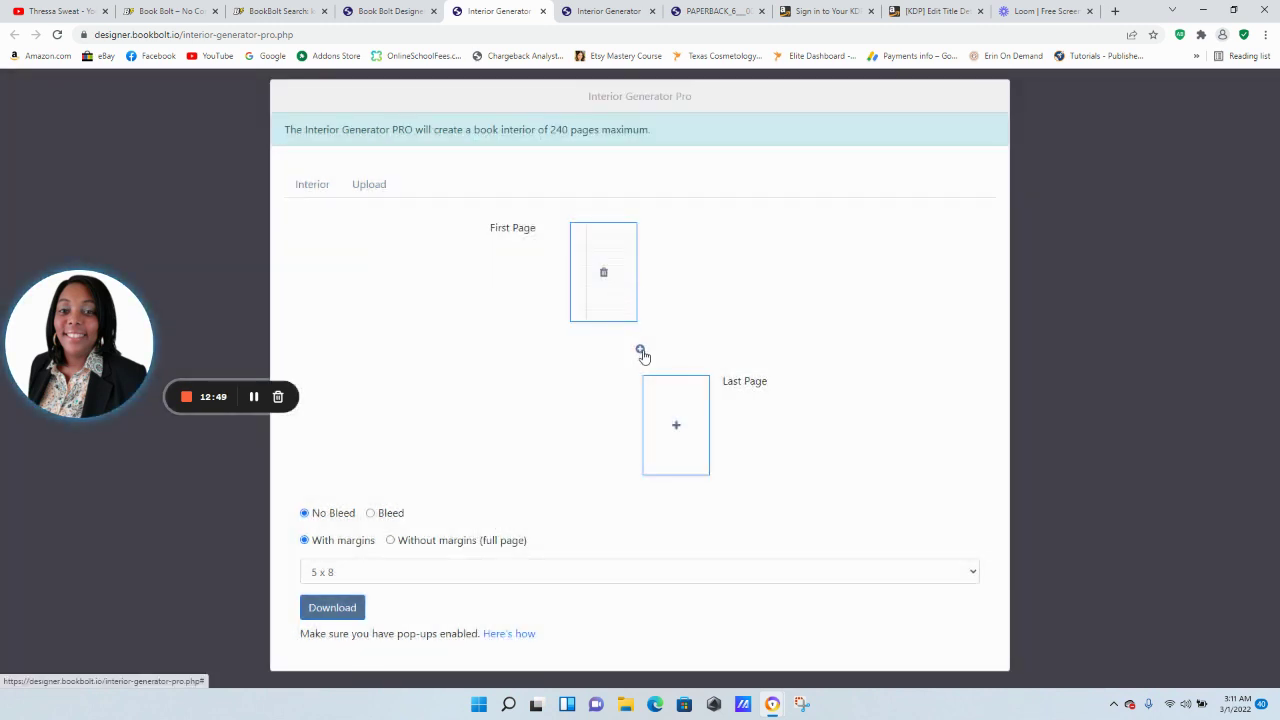
# Add two spreads for pages 2 to 5 and assign the Journal pattern to page 2
pyautogui.click(640, 346)
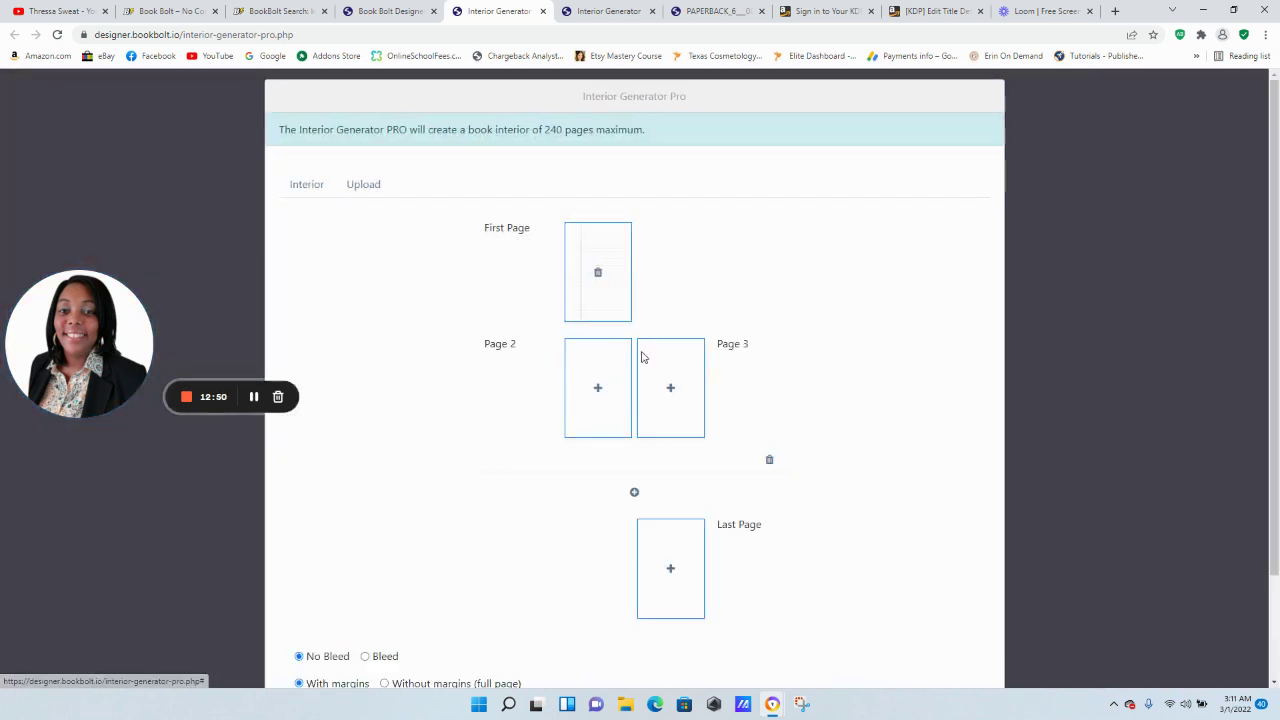
pyautogui.click(634, 494)
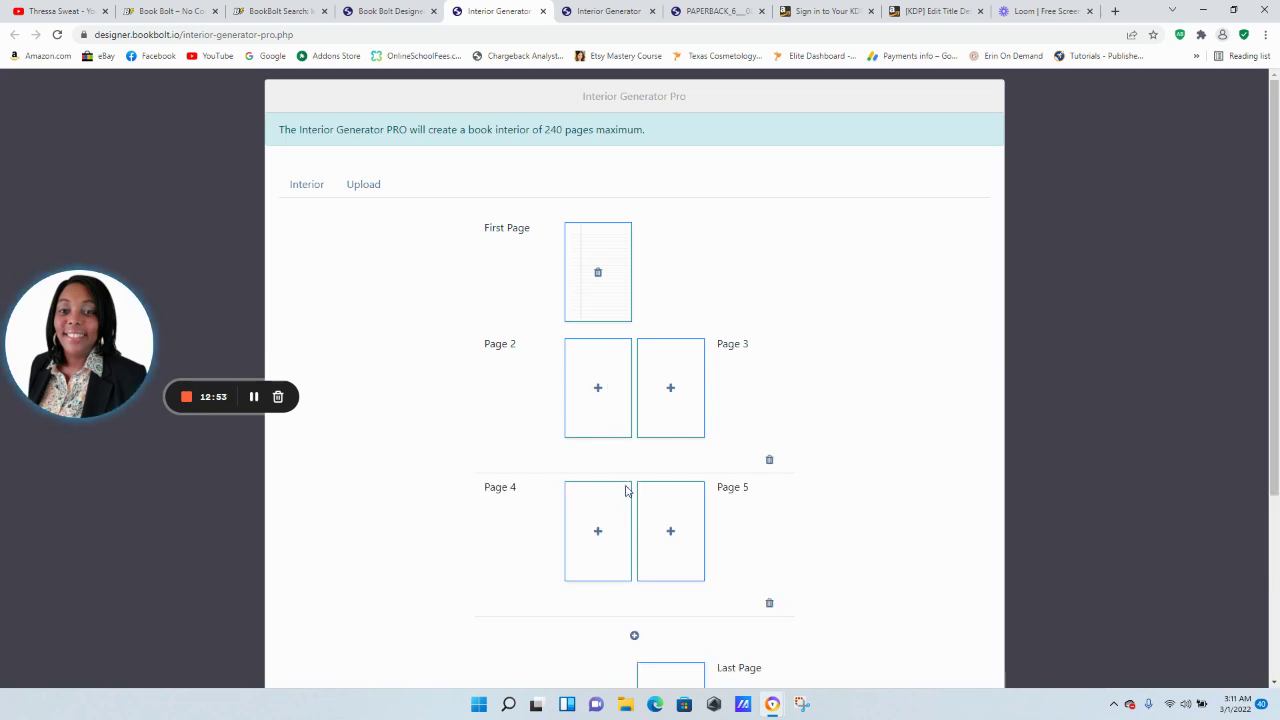
pyautogui.click(600, 393)
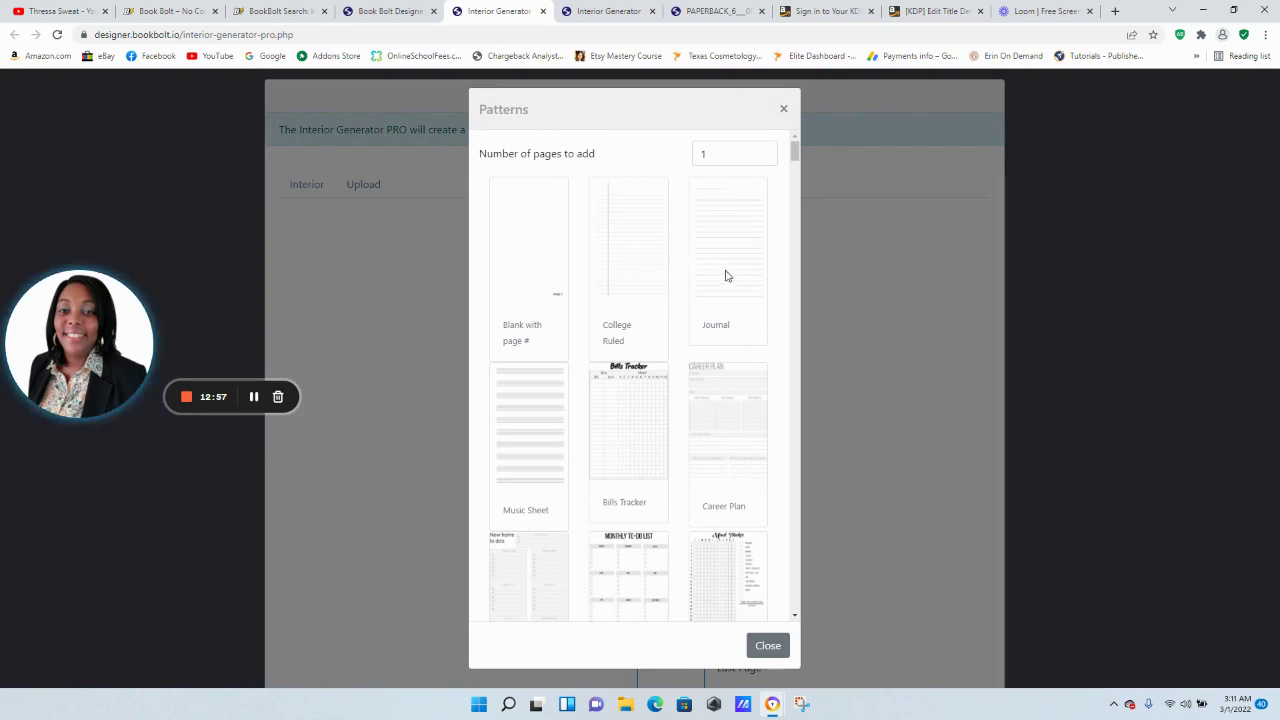
pyautogui.click(727, 276)
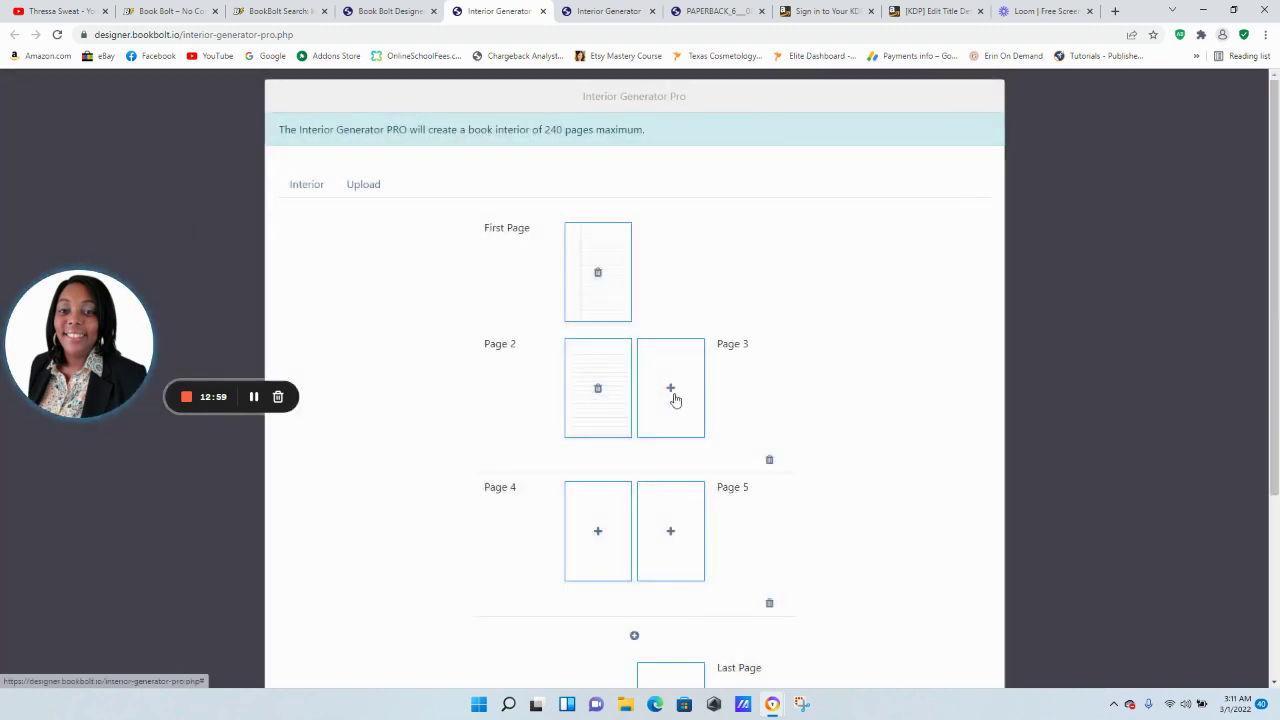
# Assign the Bills Tracker pattern to pages 3 and 4 of the interior
pyautogui.click(673, 396)
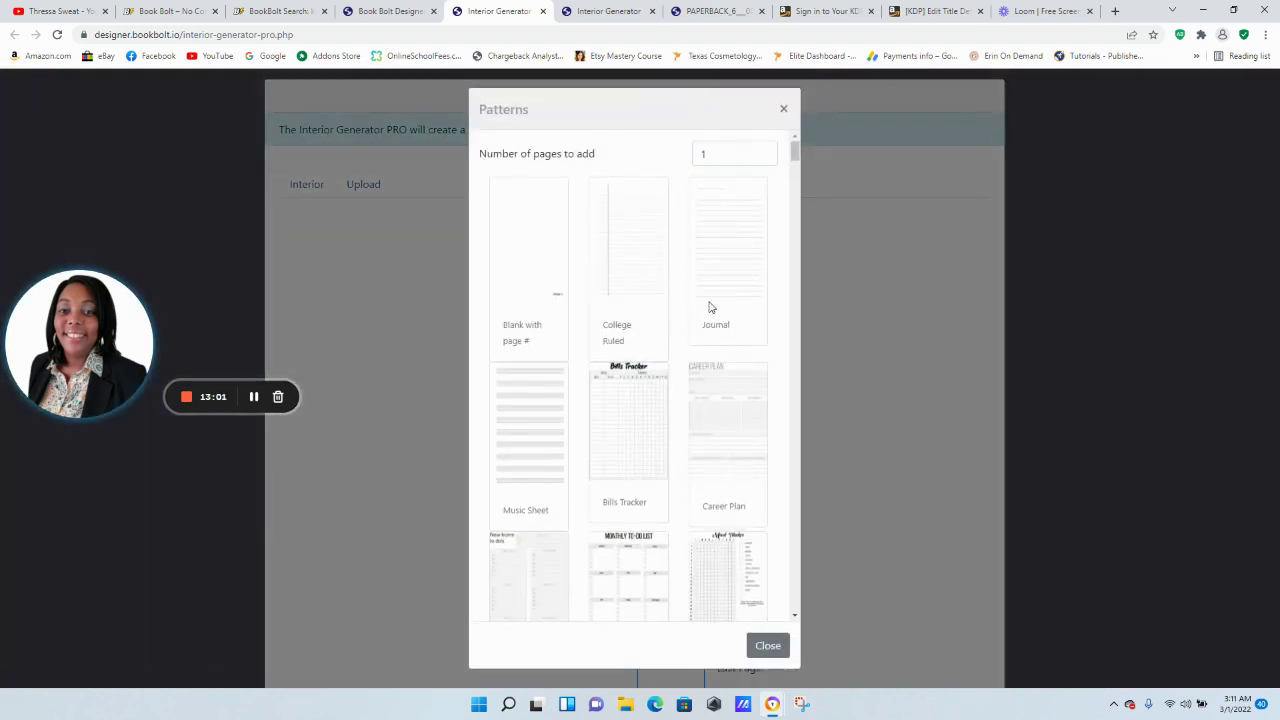
pyautogui.click(643, 443)
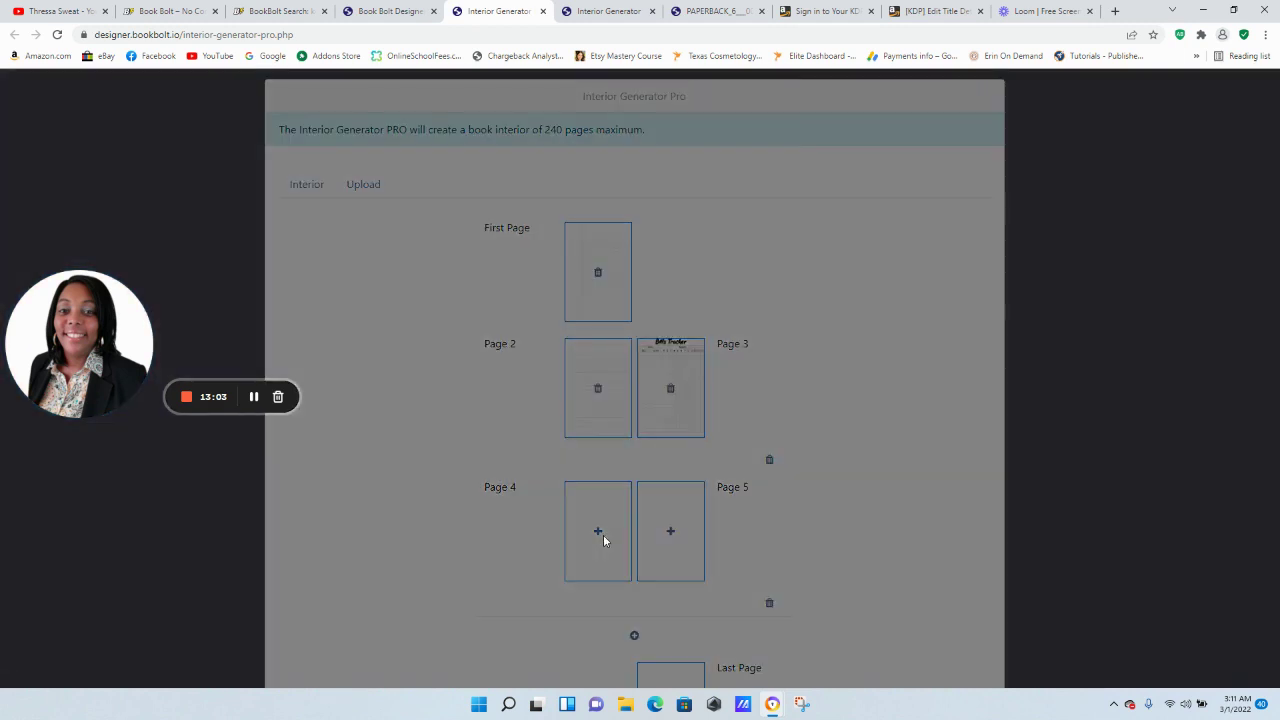
pyautogui.click(603, 540)
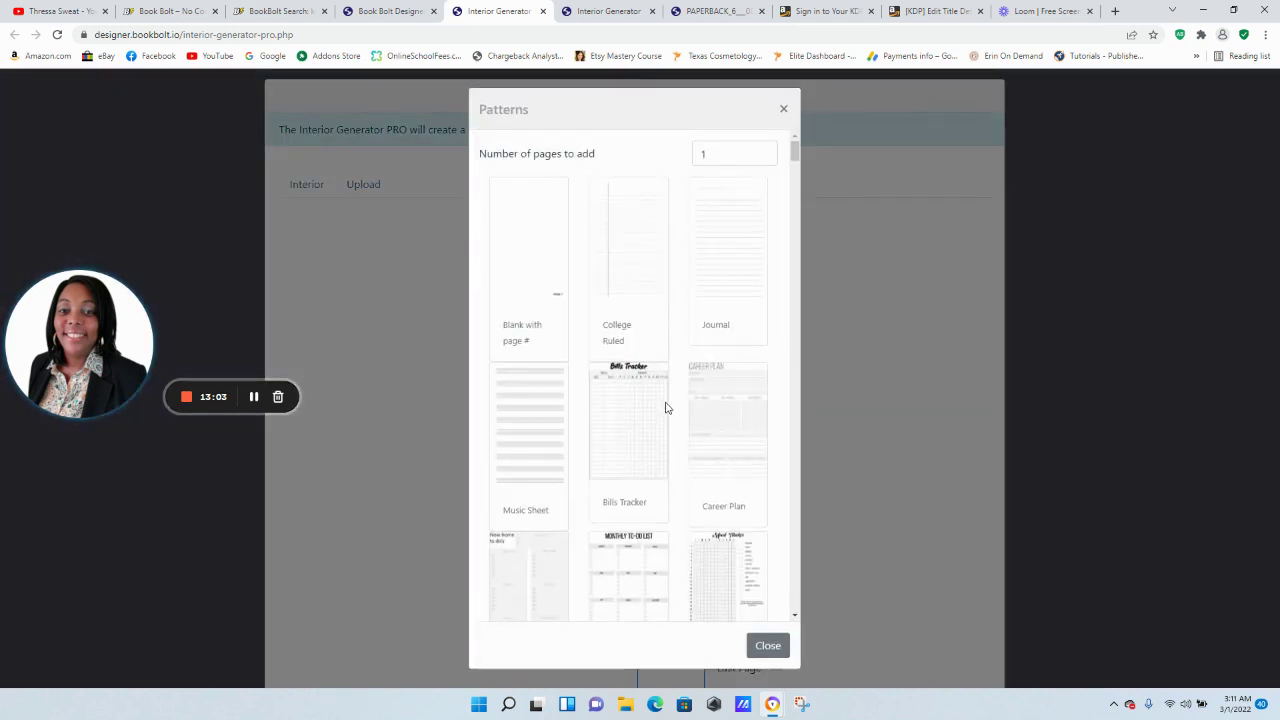
pyautogui.click(646, 437)
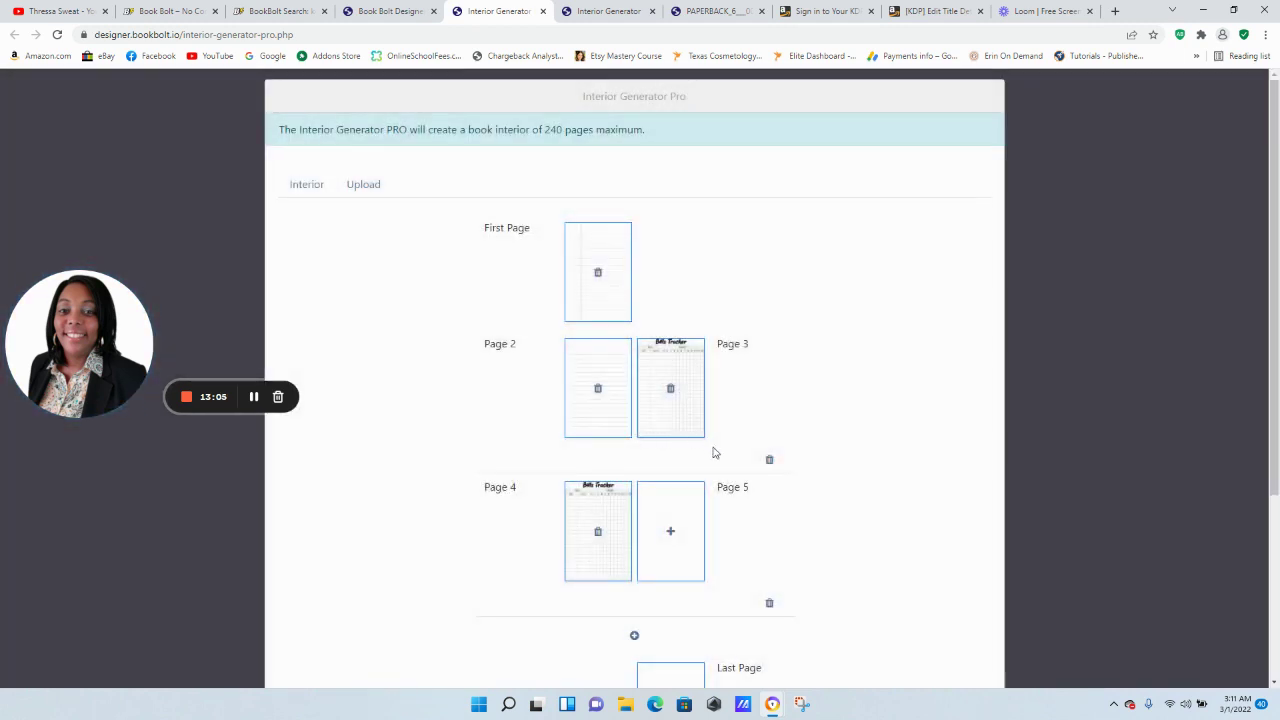
# Check the interior's page layout and download it at 5 x 8 with no bleed and with margins
pyautogui.scroll(-2, 714, 449)
pyautogui.scroll(2, 714, 449)
pyautogui.scroll(-3, 686, 466)
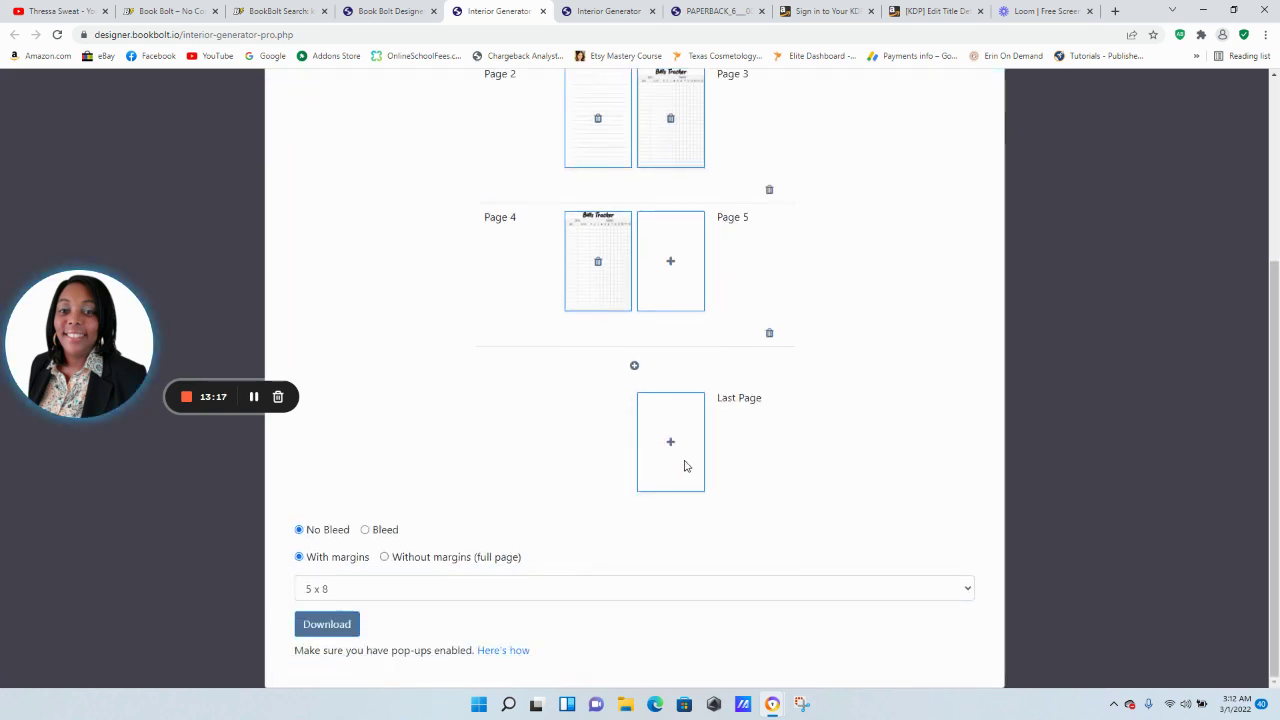
pyautogui.click(332, 625)
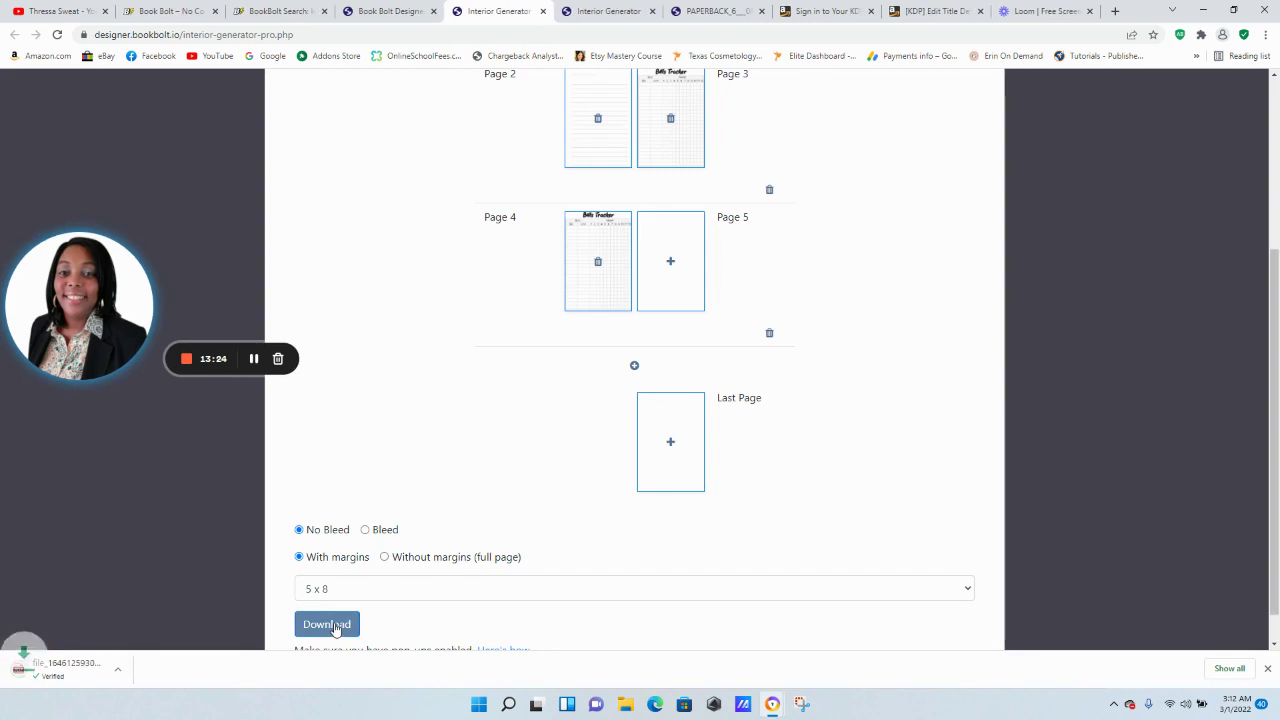
# Open the downloaded interior PDF and look through its pages
pyautogui.click(65, 668)
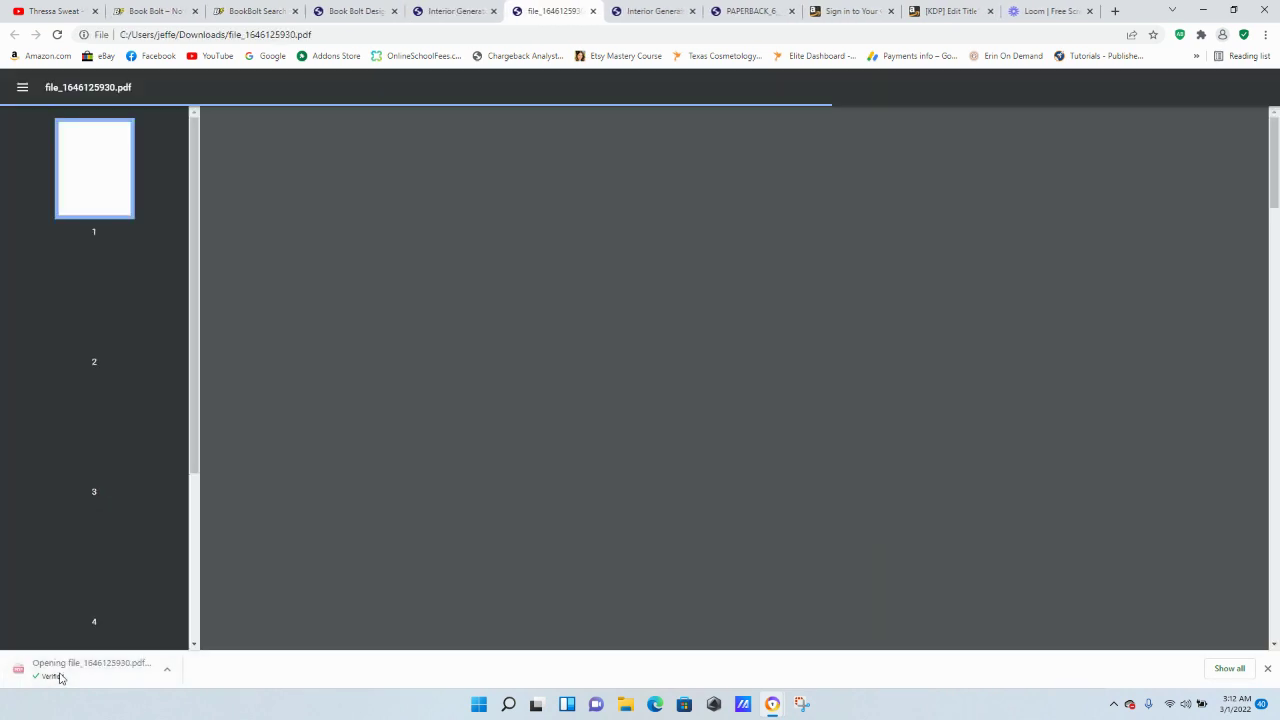
pyautogui.scroll(-8, 689, 354)
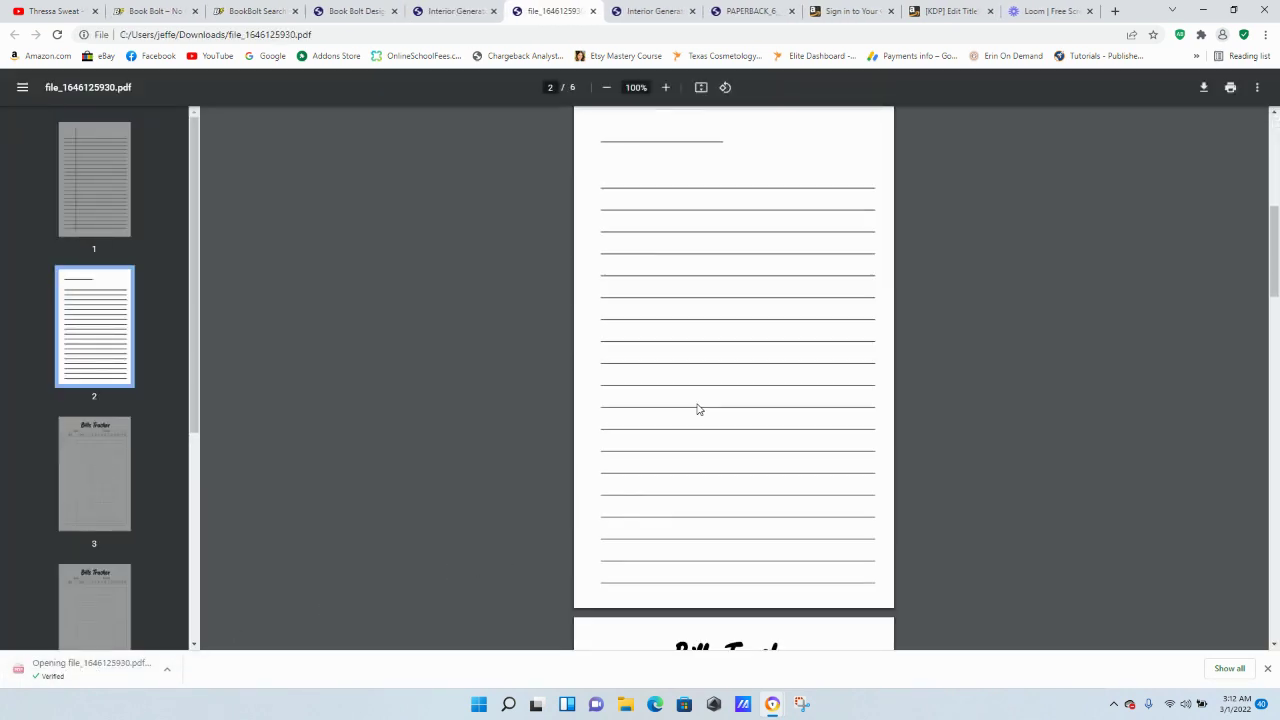
pyautogui.scroll(-3, 699, 423)
pyautogui.scroll(-3, 700, 430)
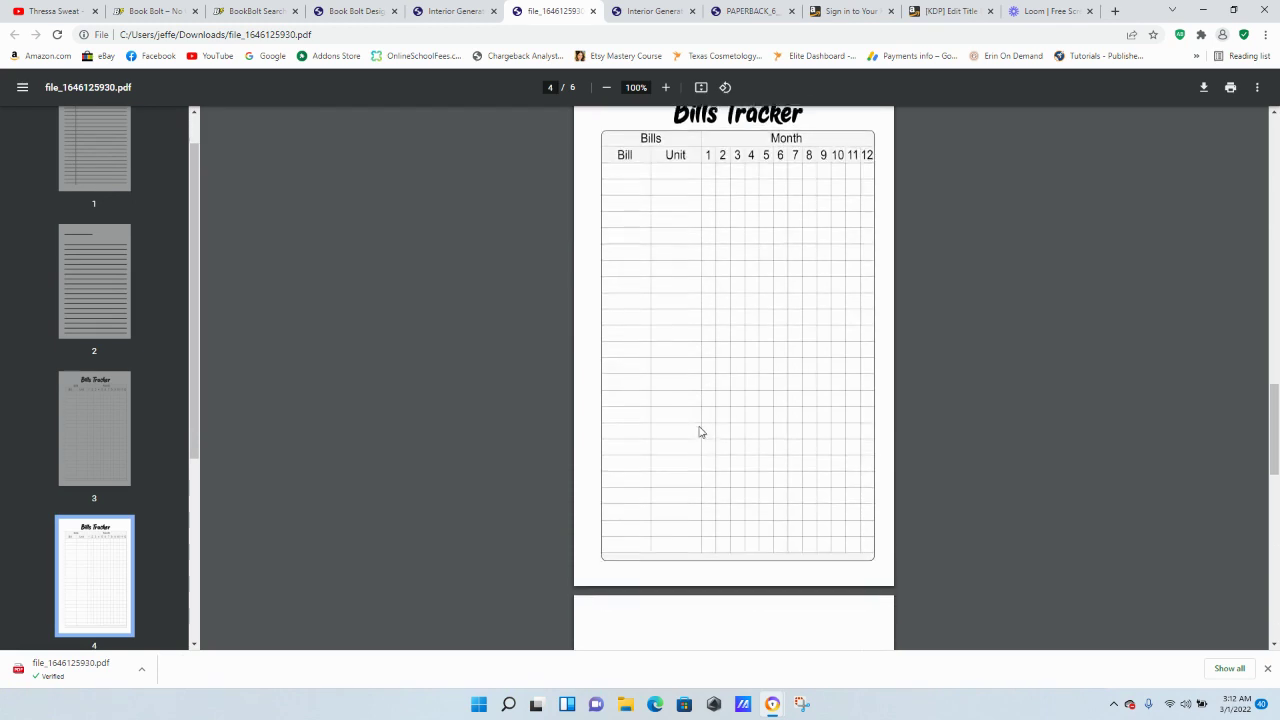
# Review the page layout in Interior Generator Pro once more and return to the cover designer
pyautogui.click(446, 13)
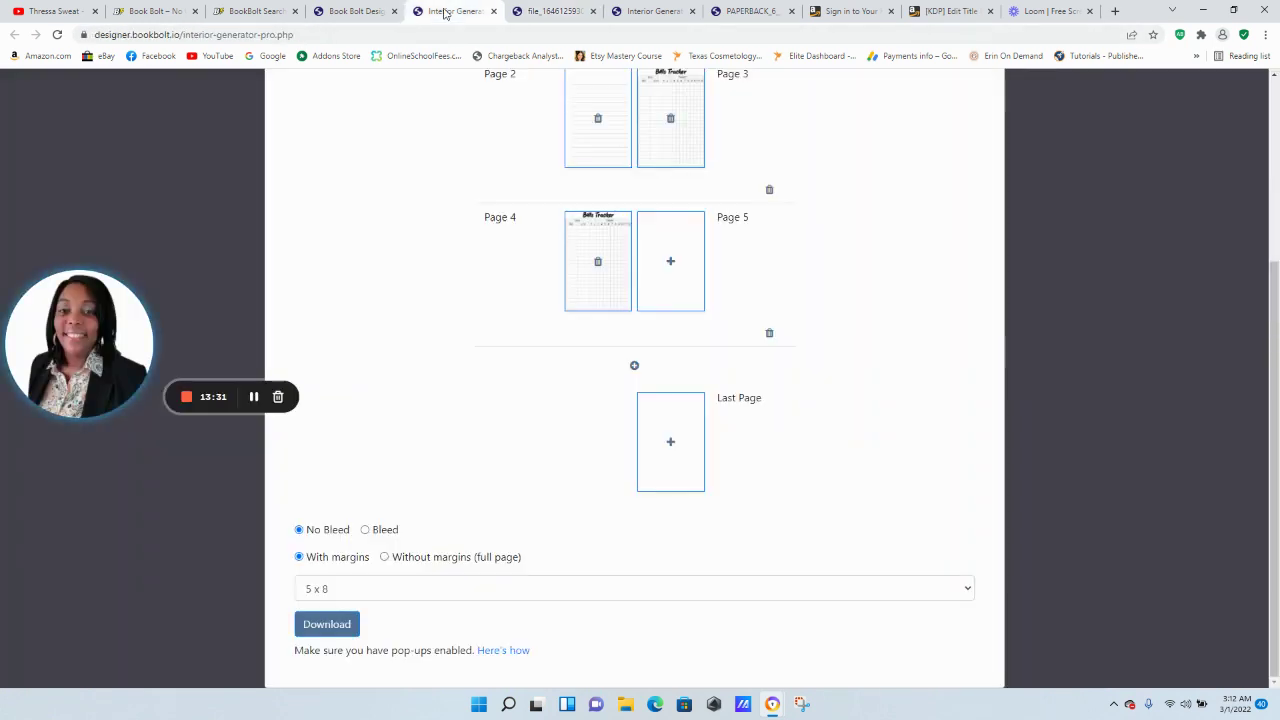
pyautogui.scroll(3, 560, 320)
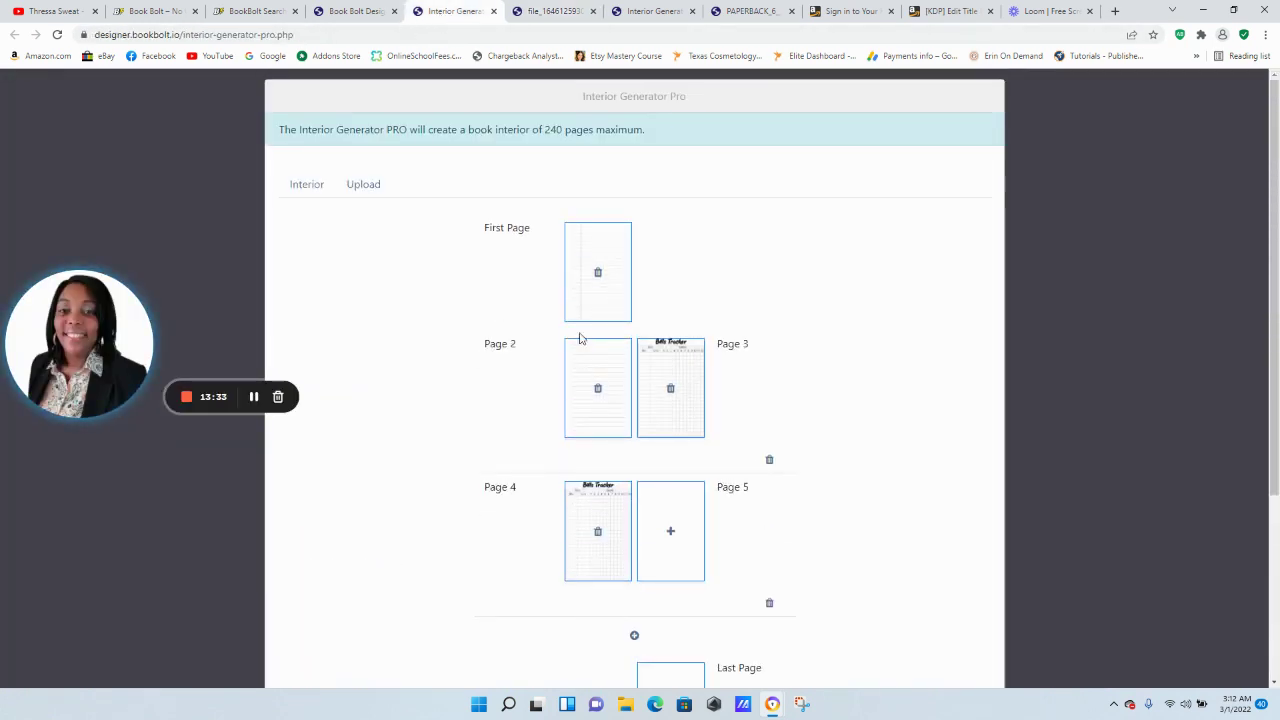
pyautogui.scroll(-3, 580, 230)
pyautogui.scroll(5, 598, 287)
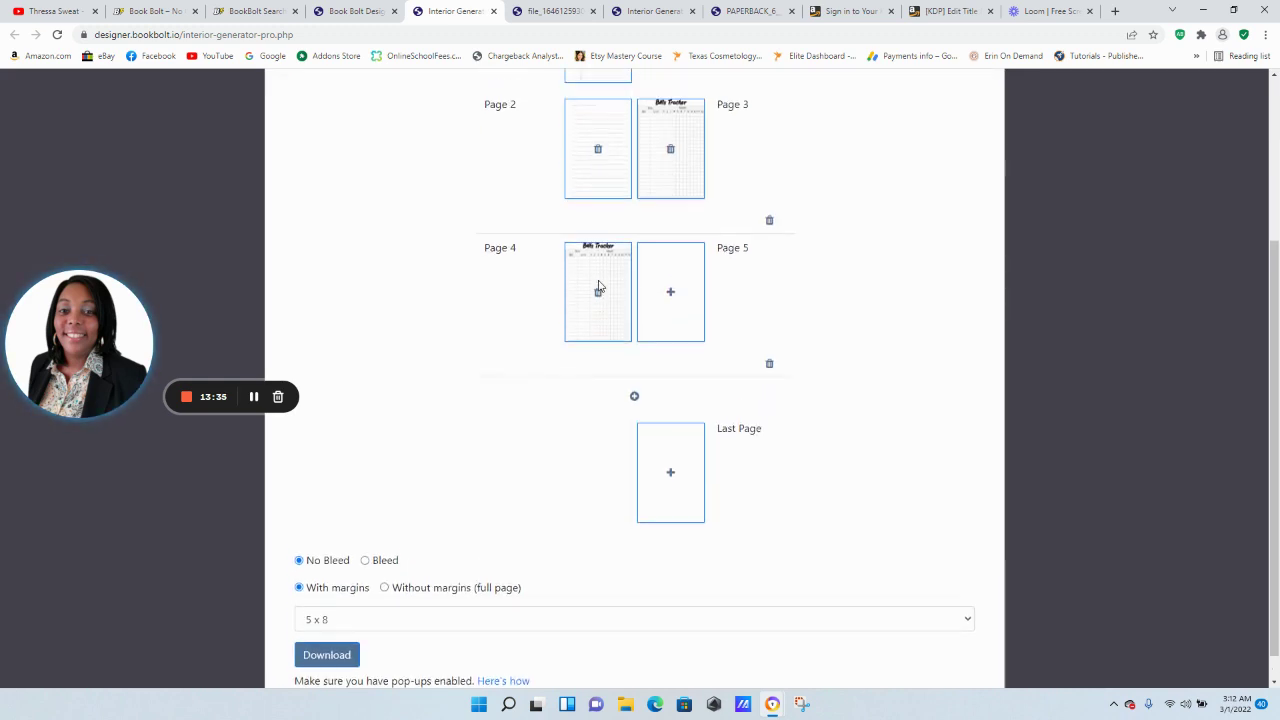
pyautogui.click(355, 11)
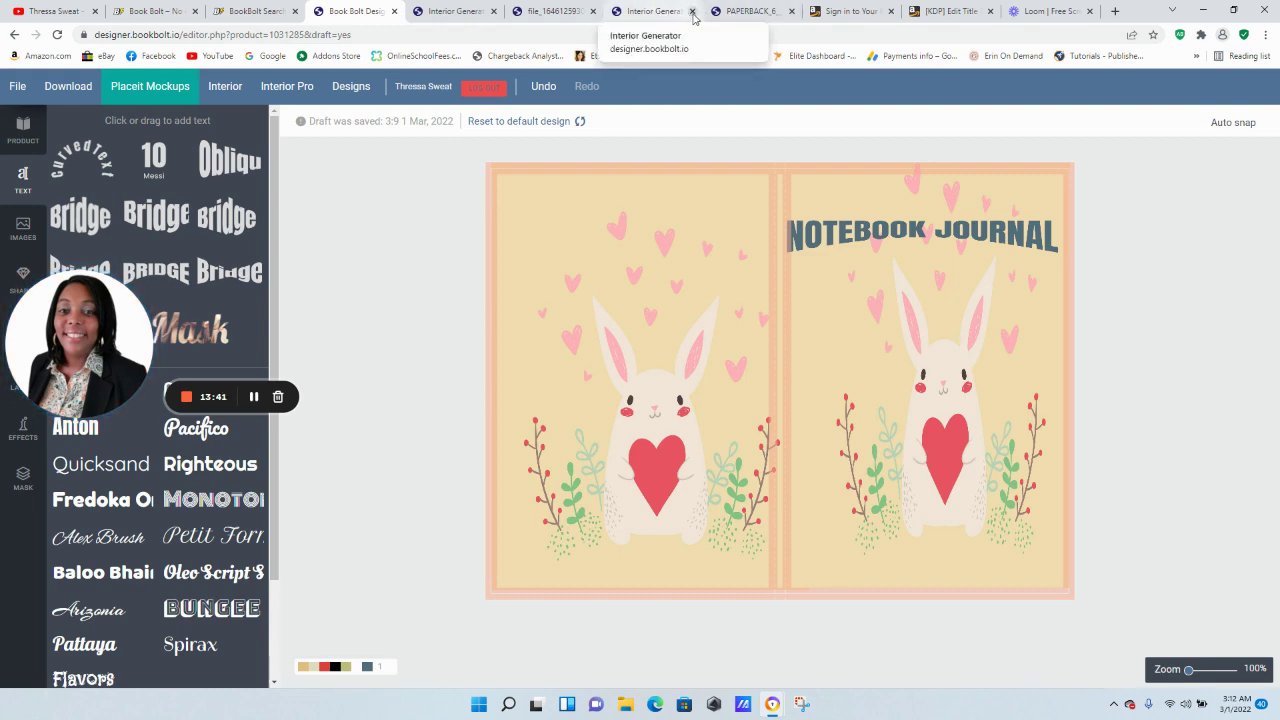
# Switch to KDP, view the sign-in page, and review the paperback setup form's language, title, series, edition and author fields
pyautogui.click(840, 12)
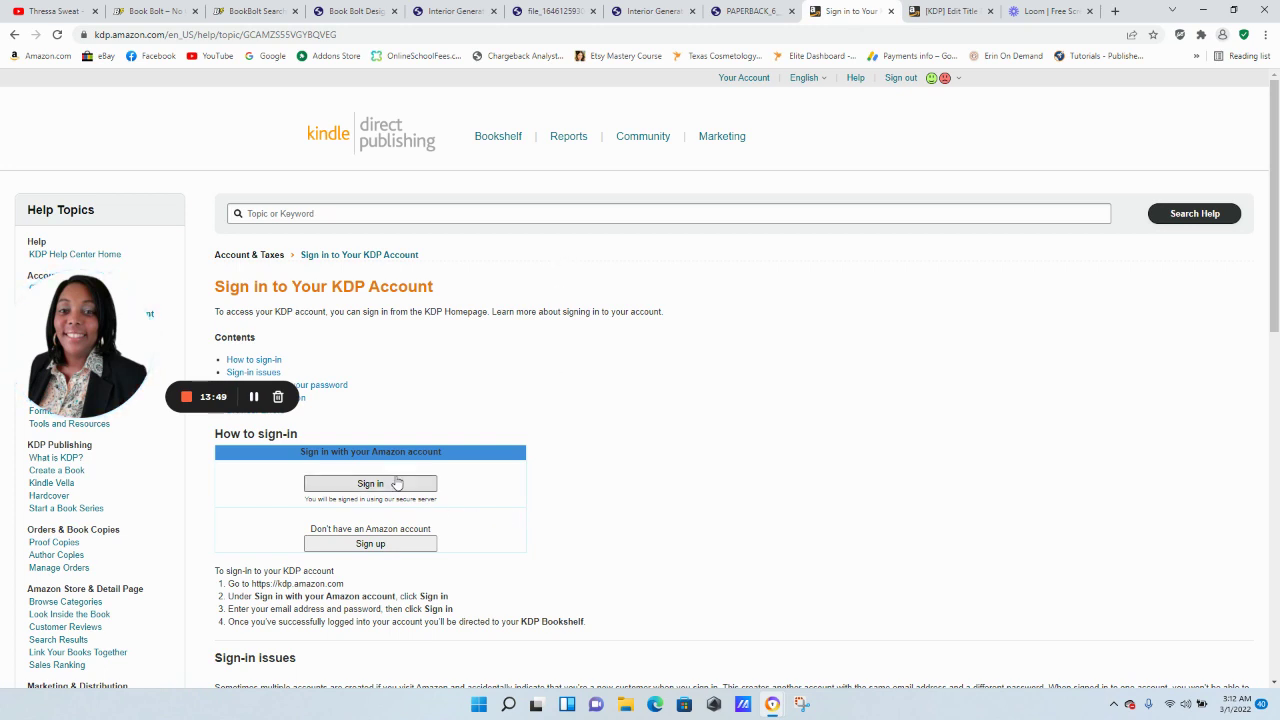
pyautogui.click(935, 14)
pyautogui.scroll(1, 458, 234)
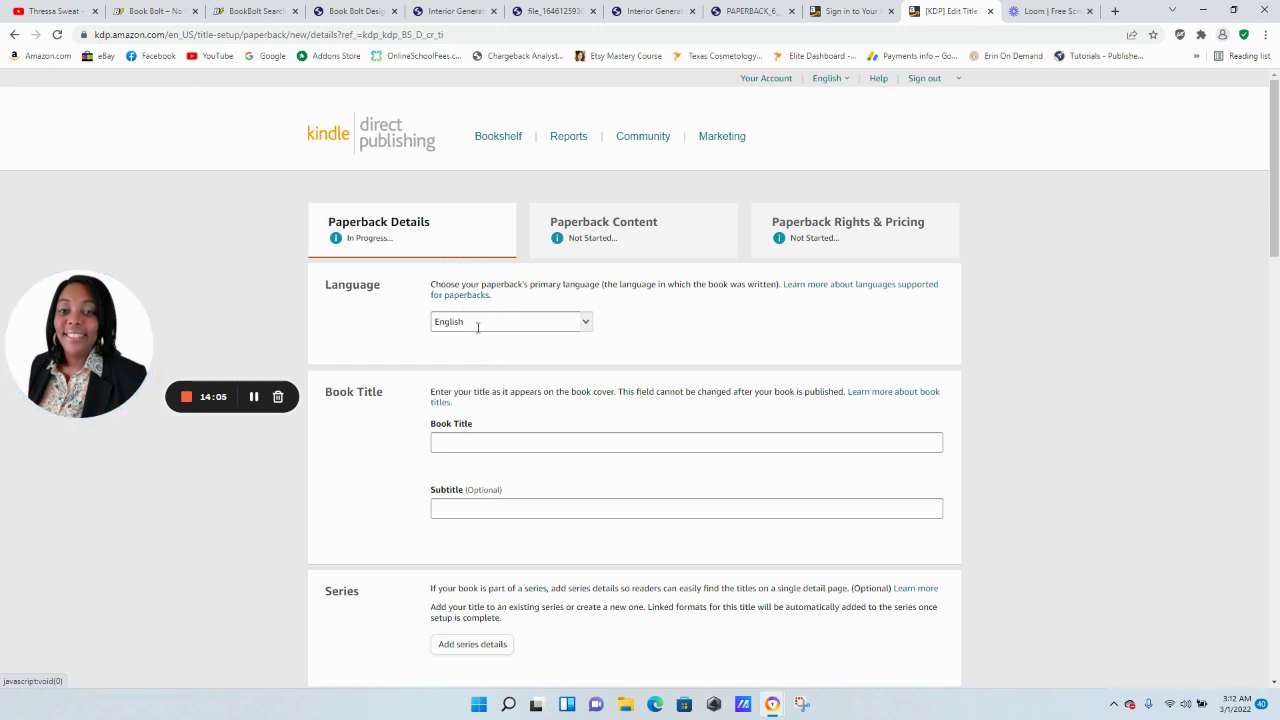
pyautogui.scroll(-1, 479, 343)
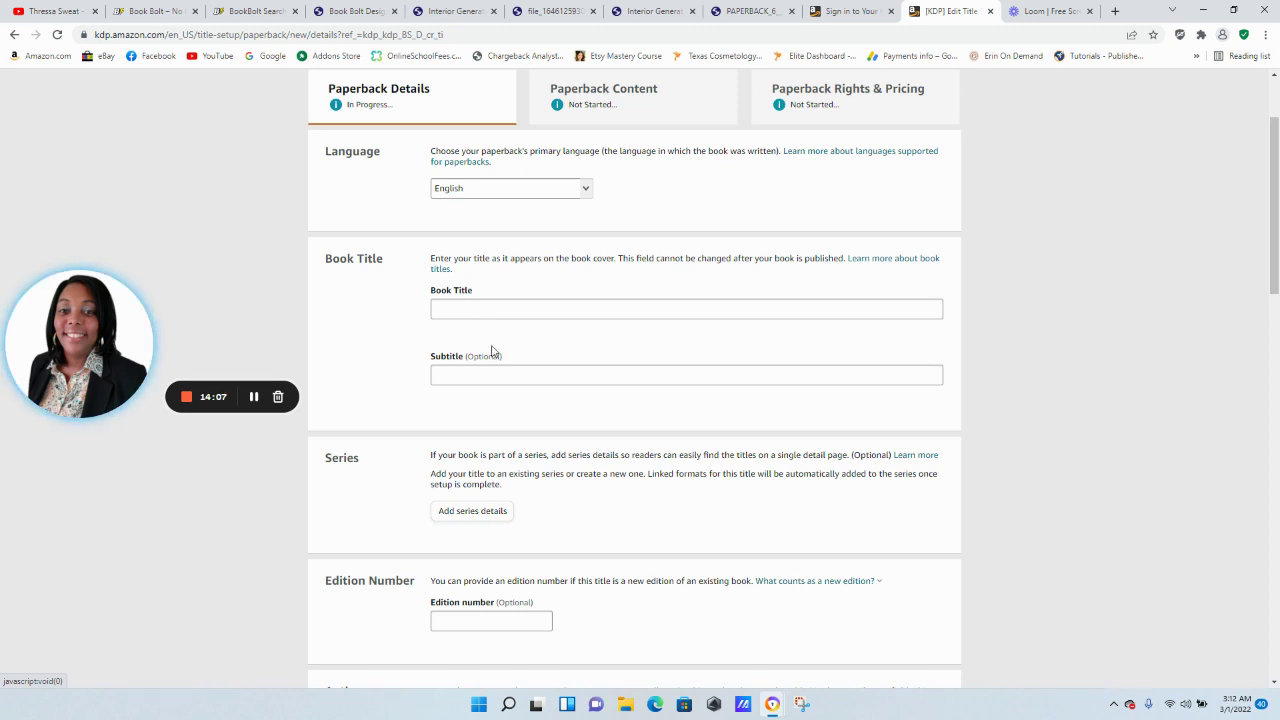
pyautogui.scroll(-3, 505, 375)
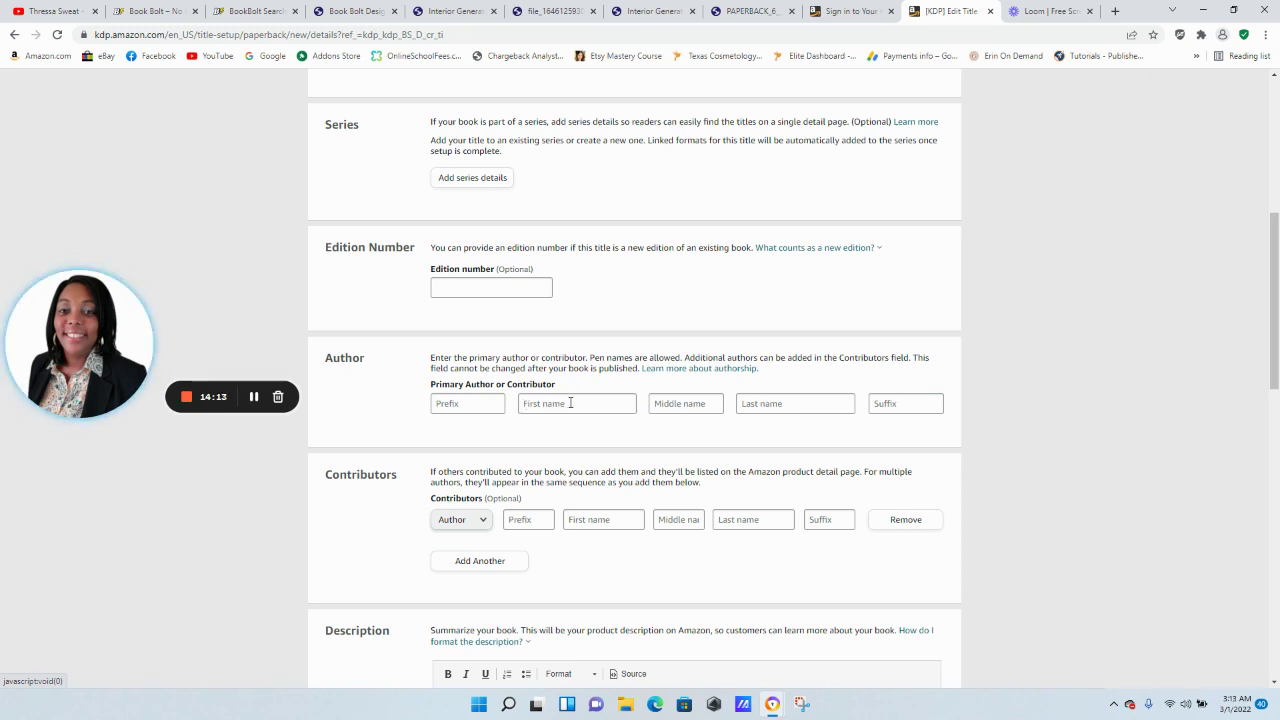
# Review the paperback form's description, publishing rights, keywords, categories and adult content sections, then return to its beginning
pyautogui.scroll(-3, 580, 398)
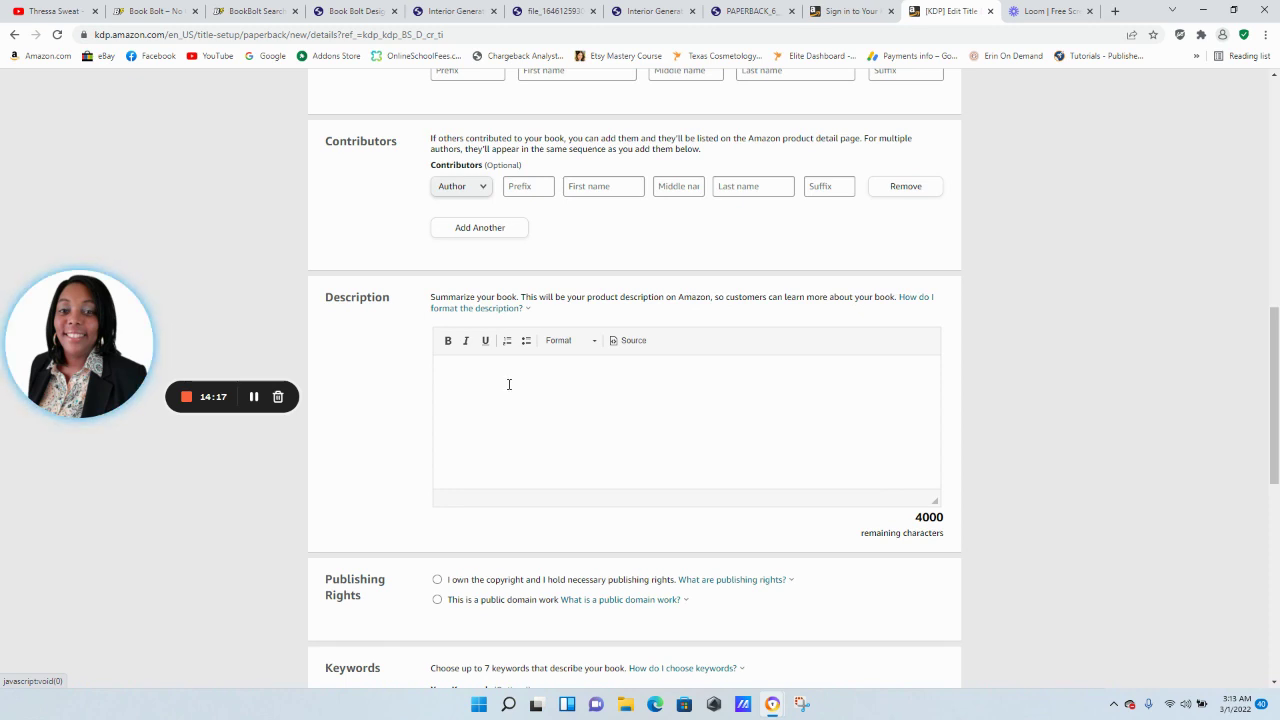
pyautogui.scroll(-1, 518, 374)
pyautogui.scroll(-1, 521, 368)
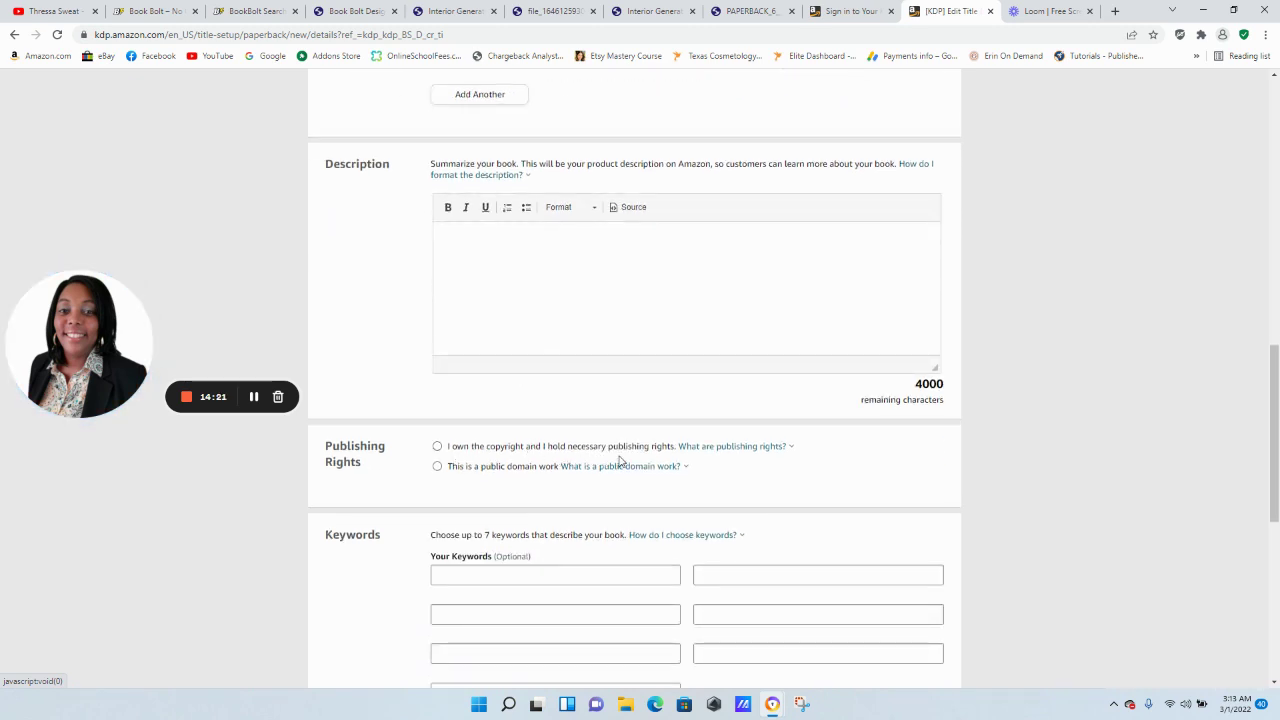
pyautogui.click(655, 466)
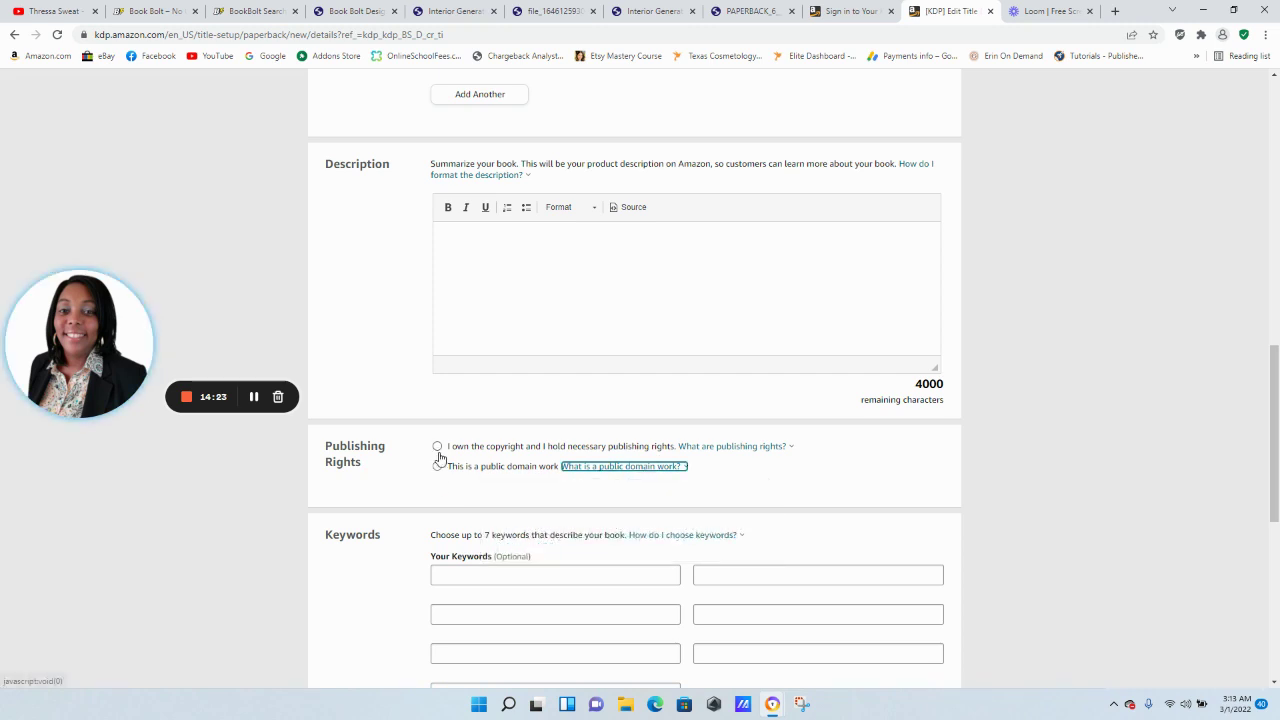
pyautogui.scroll(-1, 481, 436)
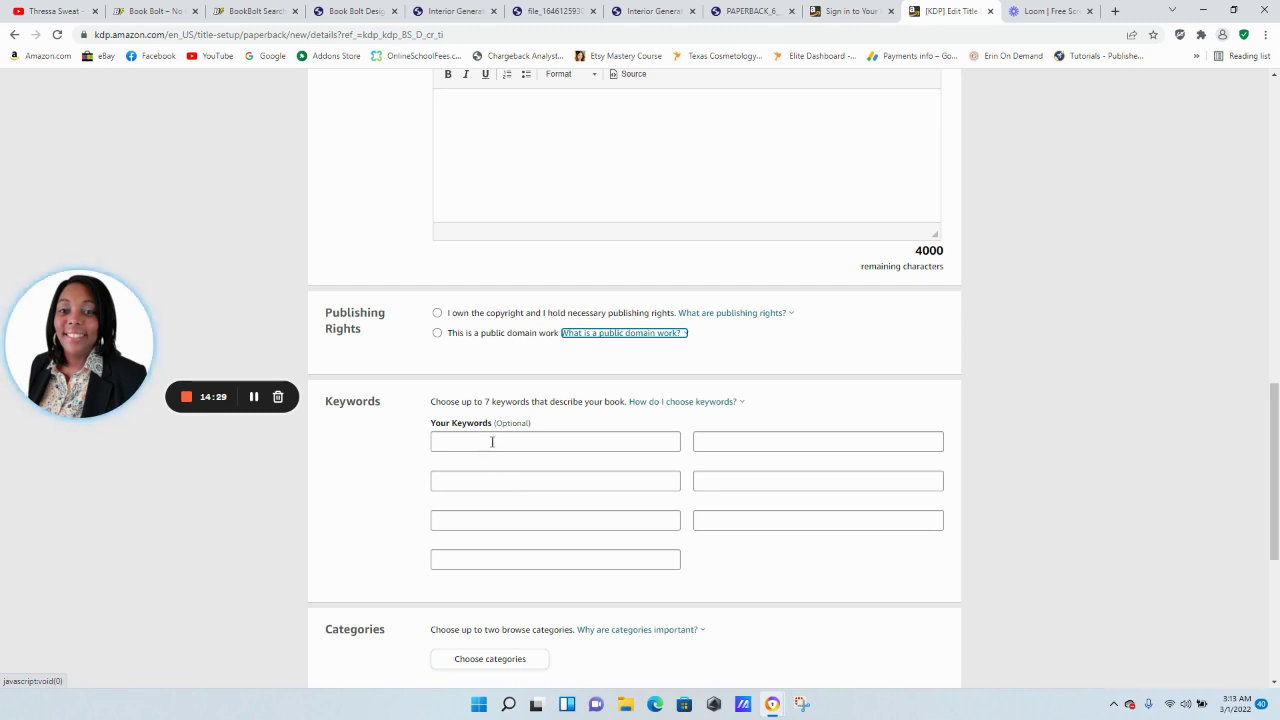
pyautogui.scroll(-2, 516, 488)
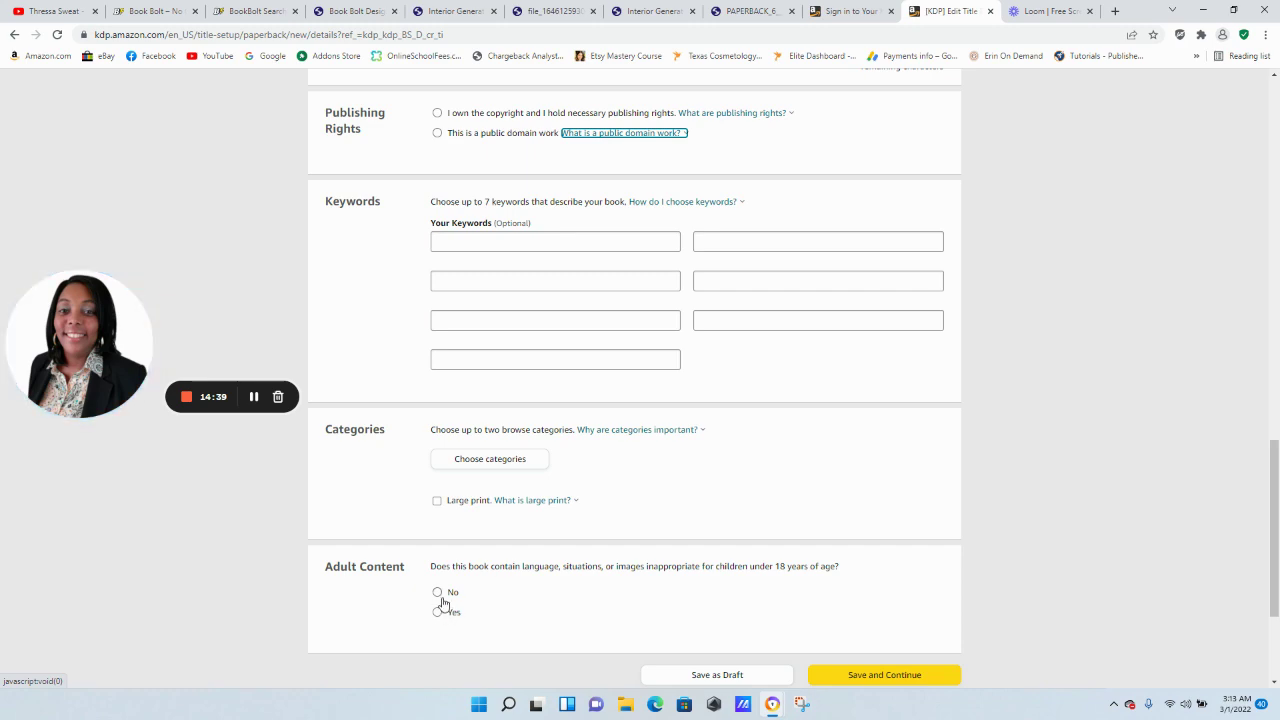
pyautogui.scroll(10, 855, 658)
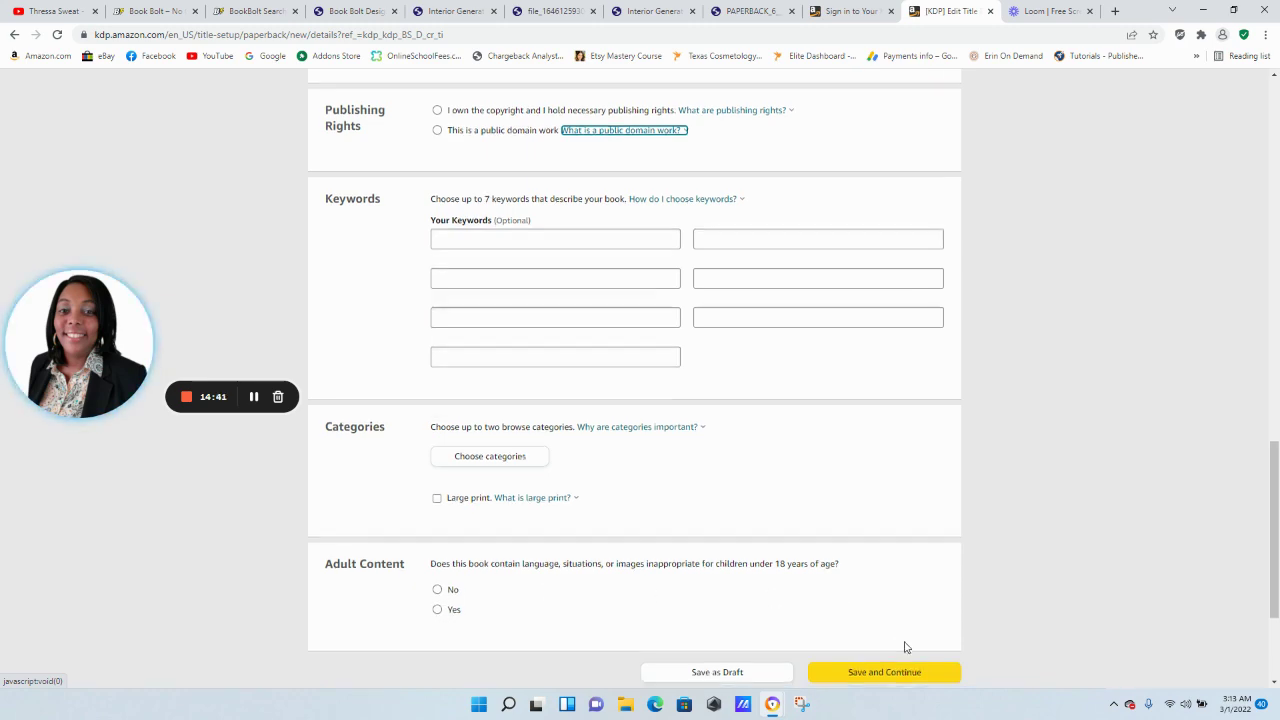
pyautogui.scroll(5, 850, 540)
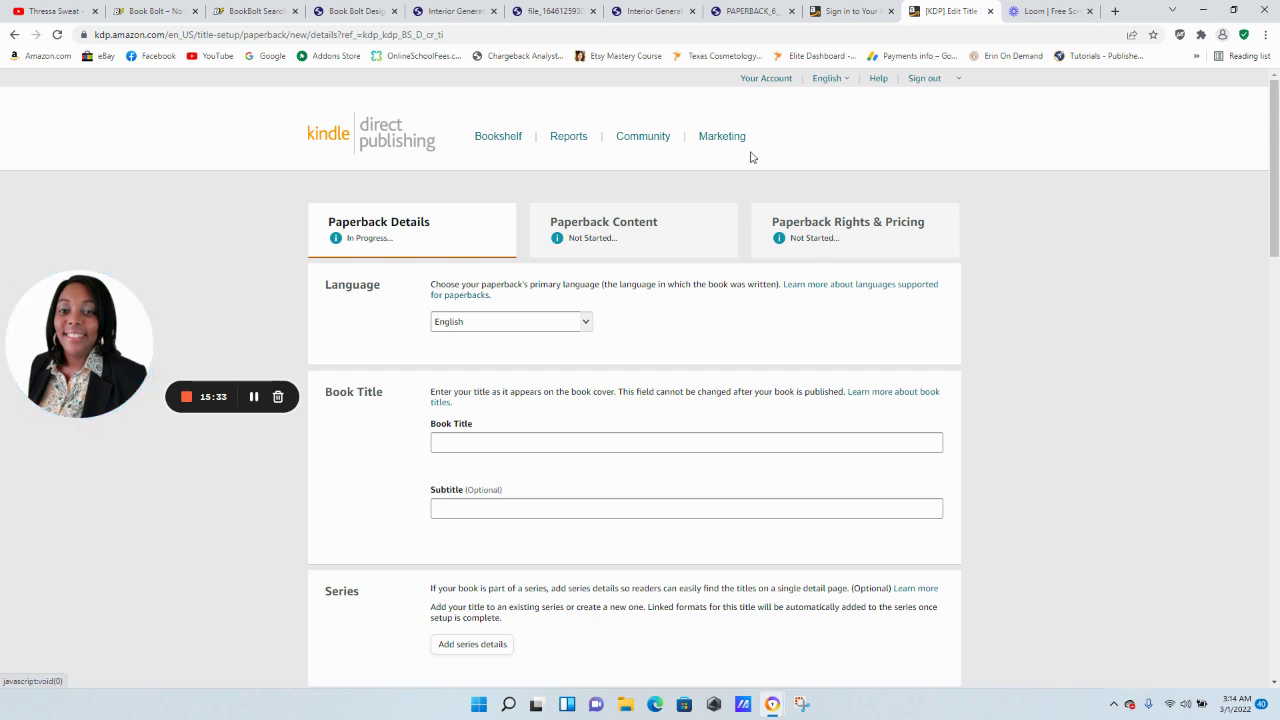
# Return to the Book Bolt website and examine the Newbie and Pro subscription plans on its pricing page
pyautogui.click(157, 15)
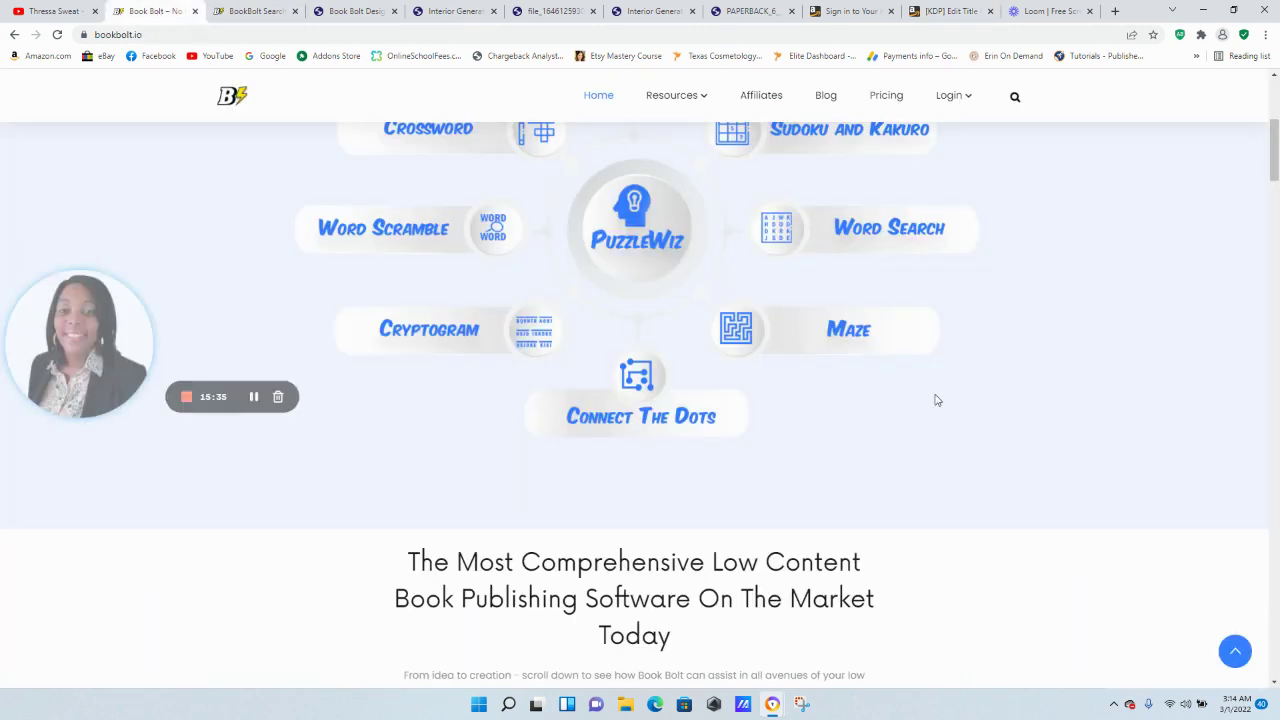
pyautogui.scroll(4, 934, 395)
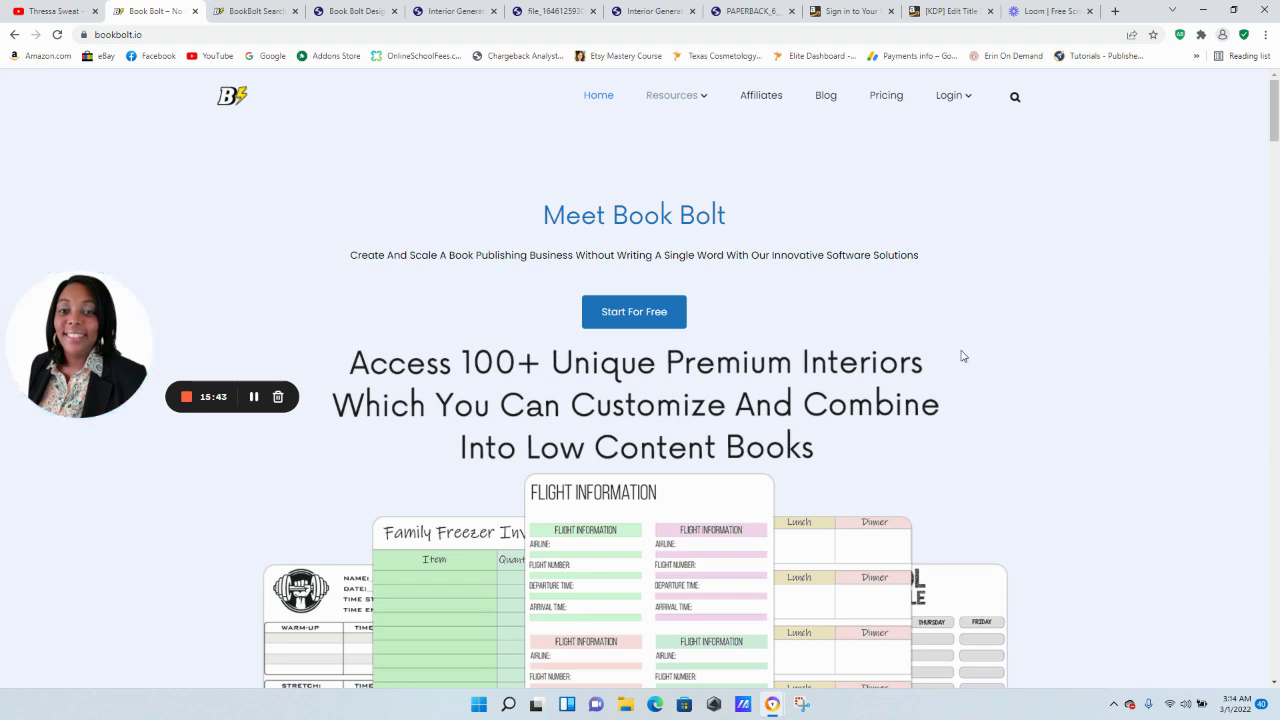
pyautogui.click(885, 104)
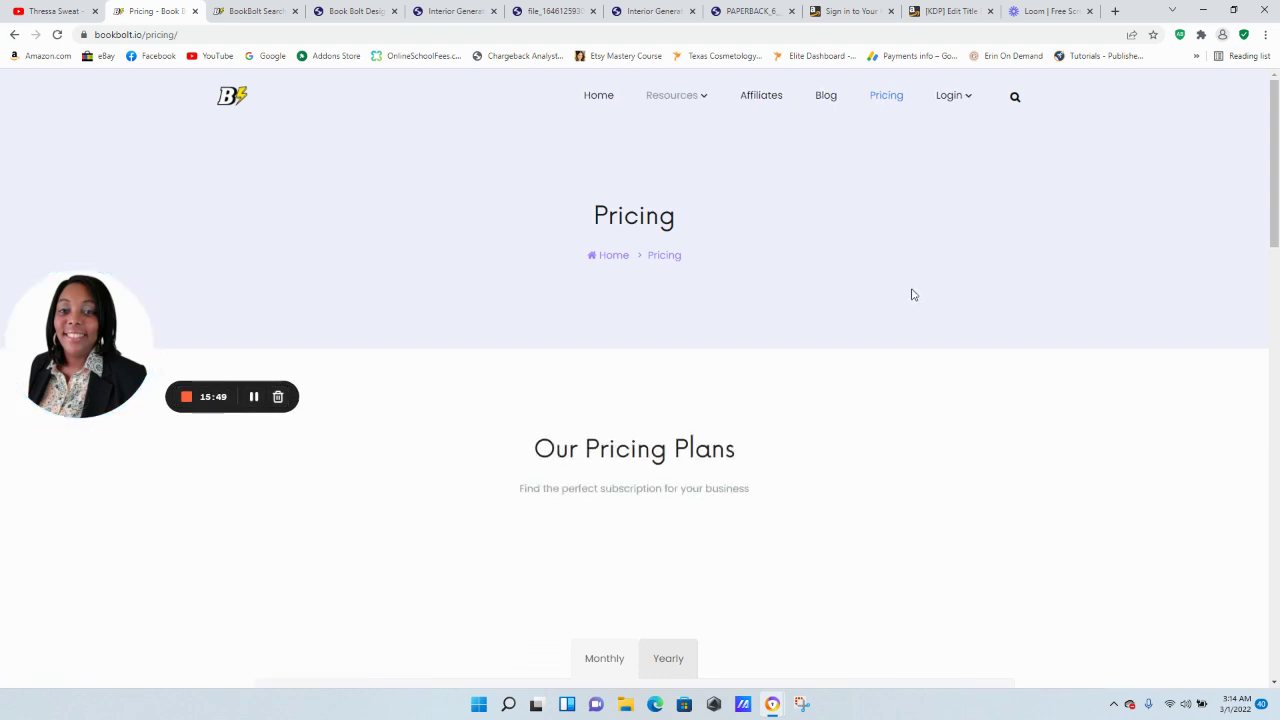
pyautogui.scroll(-2, 912, 301)
pyautogui.scroll(-3, 912, 301)
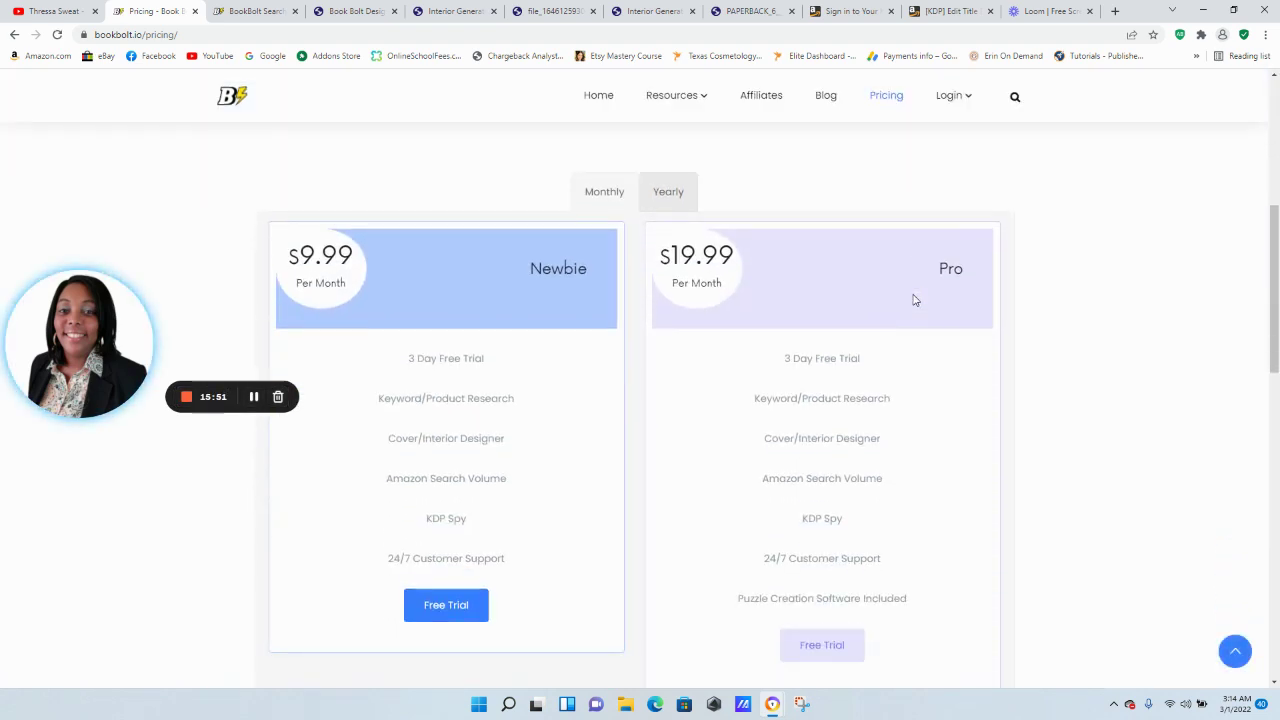